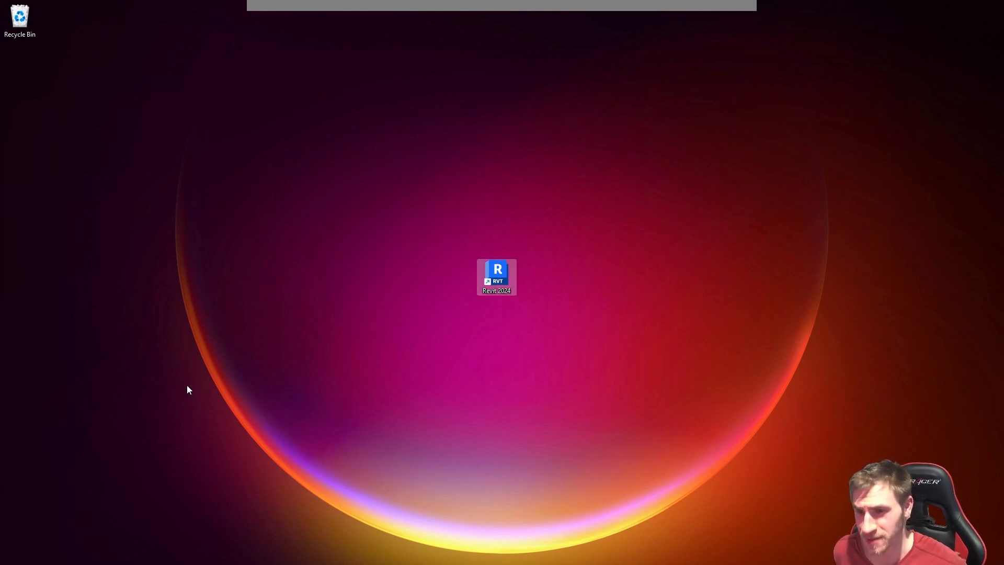
- Launch Revit 2024 from the desktop
left_click(274, 395)
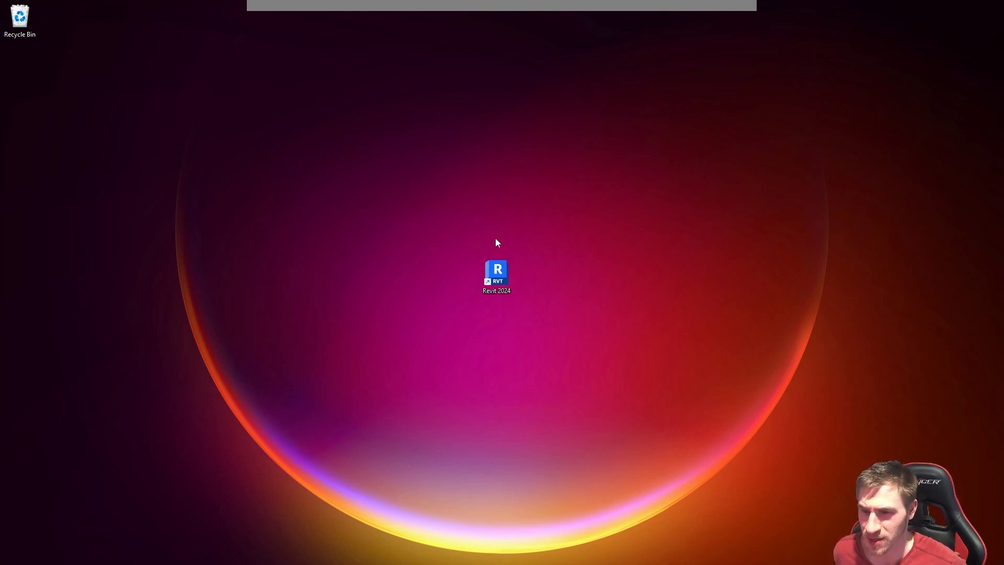
left_click_drag(470, 213, 462, 240)
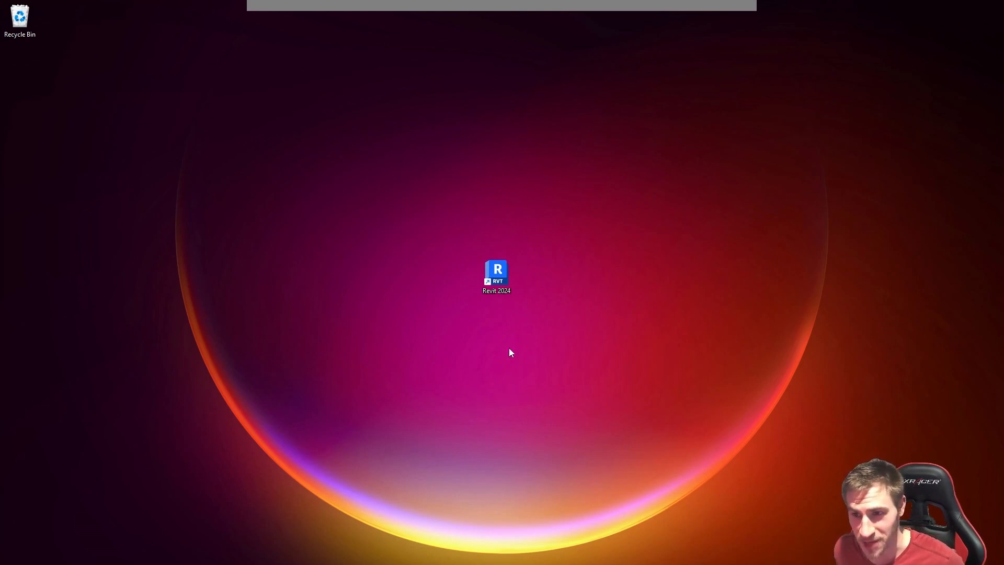
double_click(498, 277)
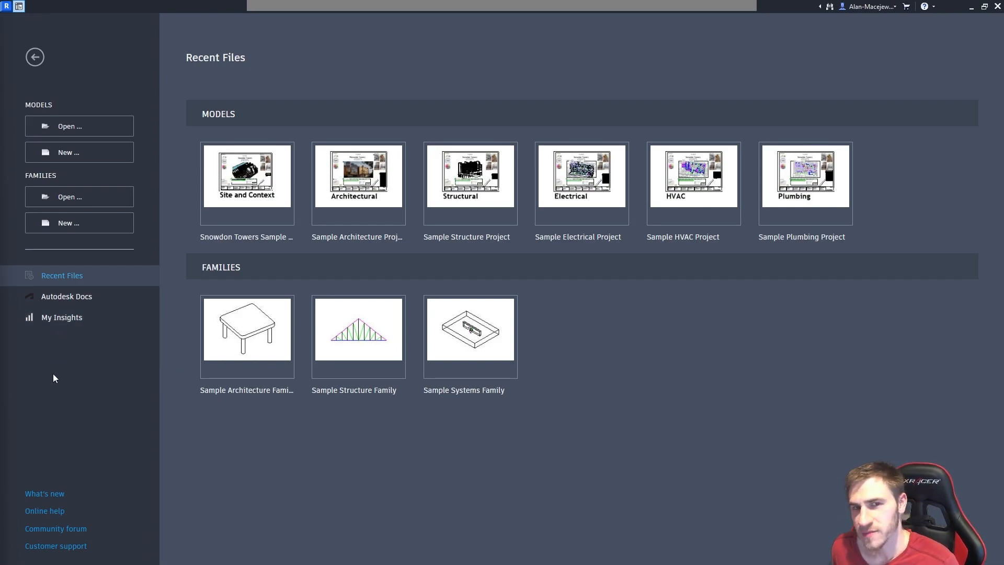
- Open My Insights and examine the usage details, efficiency boosters, optimizer recommendation and Have You Tried sections
left_click(65, 318)
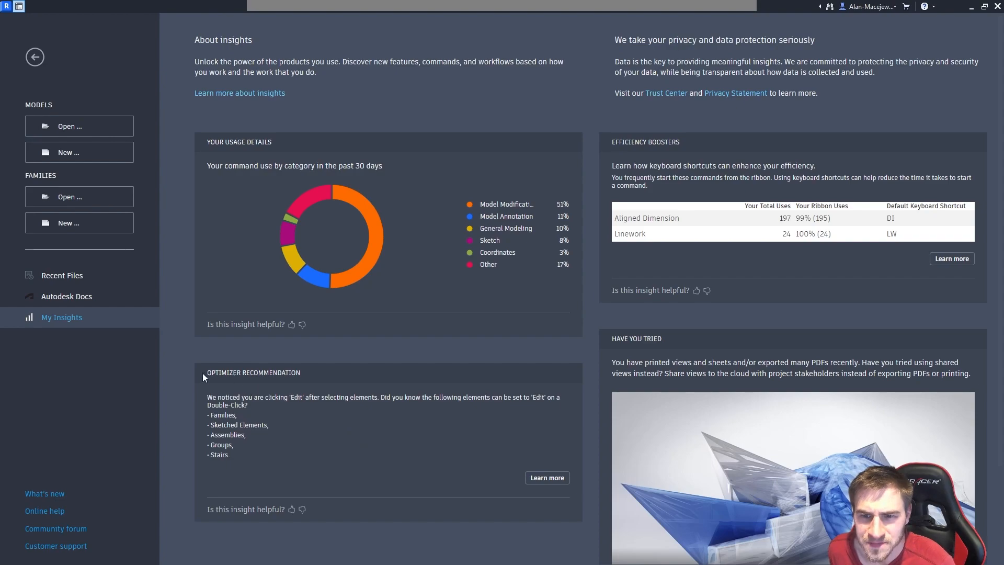
left_click_drag(210, 373, 296, 373)
left_click(309, 380)
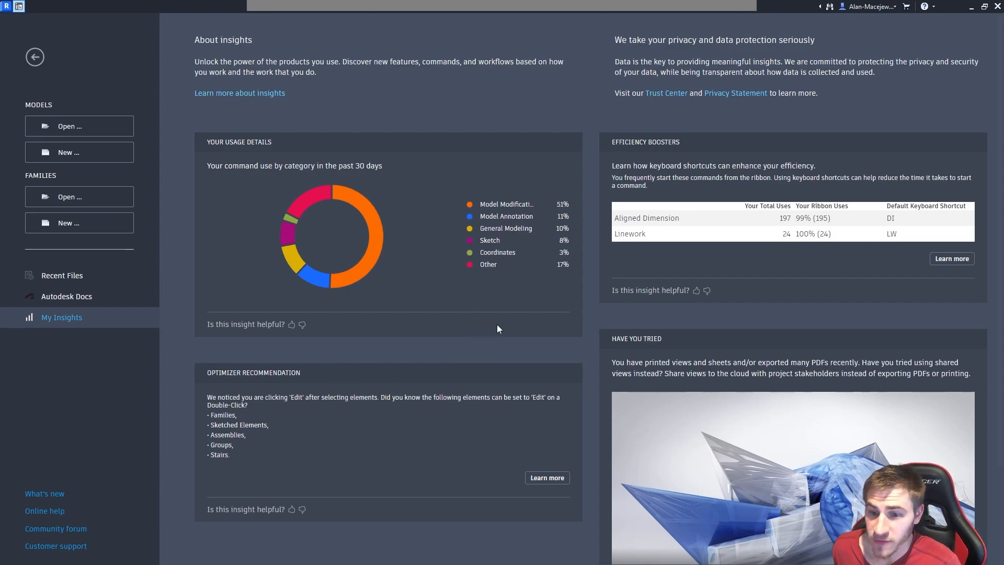
scroll(515, 228, "down", 1)
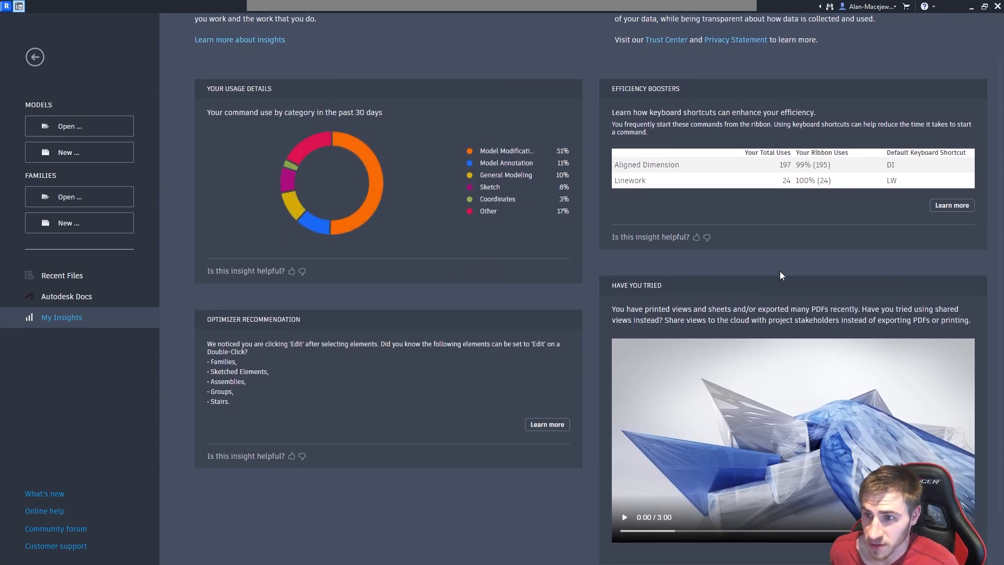
scroll(779, 270, "down", 1)
scroll(754, 244, "up", 1)
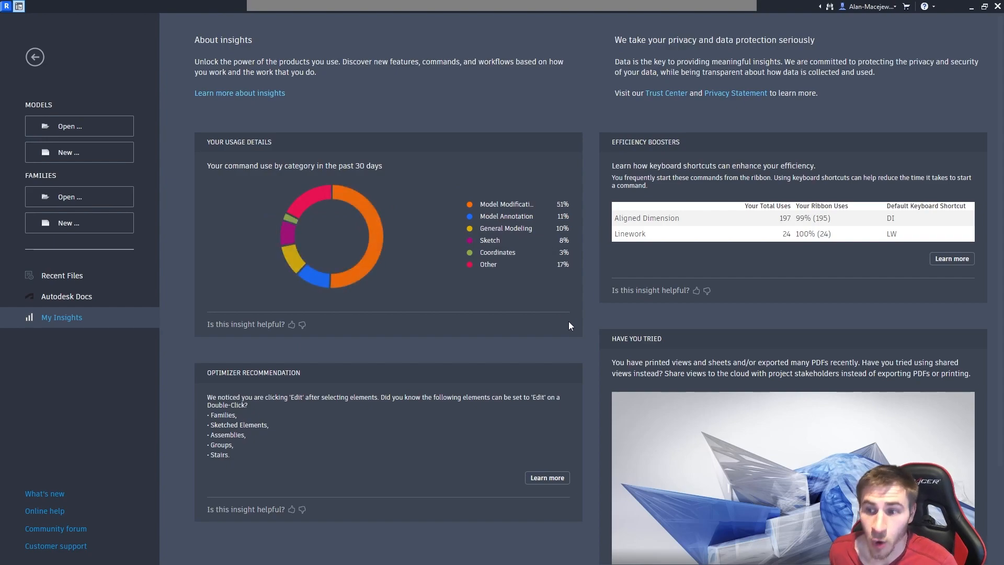
scroll(603, 312, "down", 1)
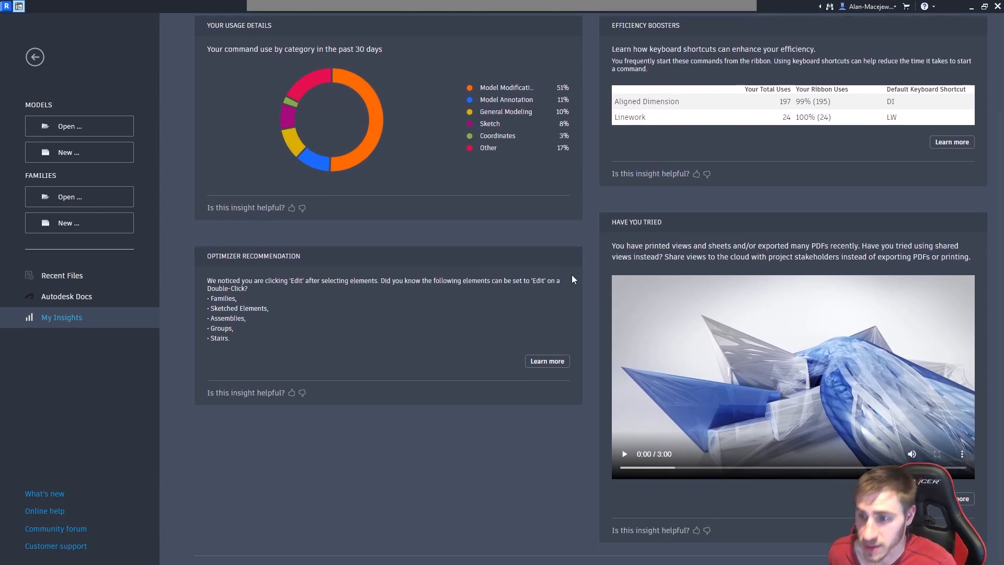
scroll(622, 365, "up", 2)
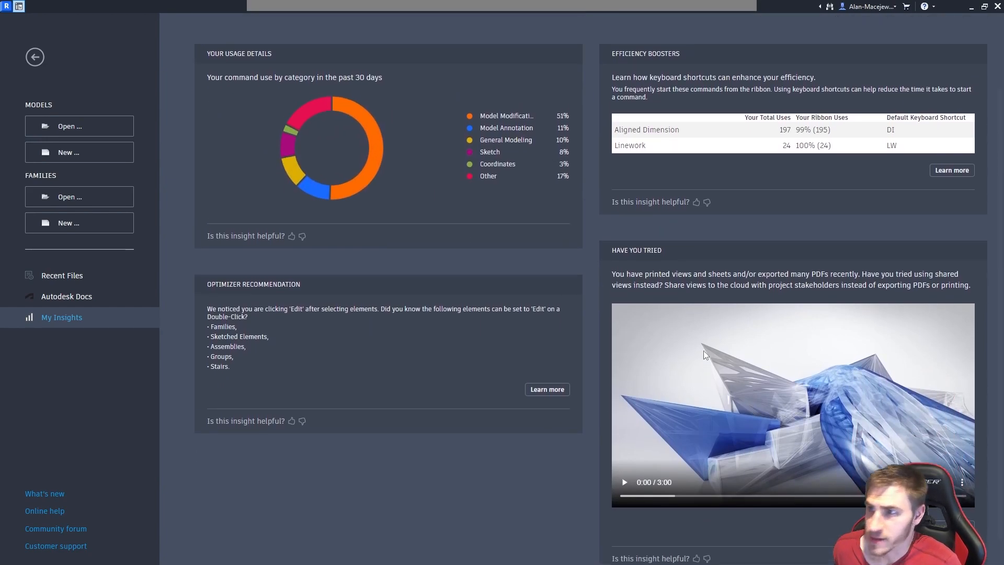
scroll(657, 362, "up", 1)
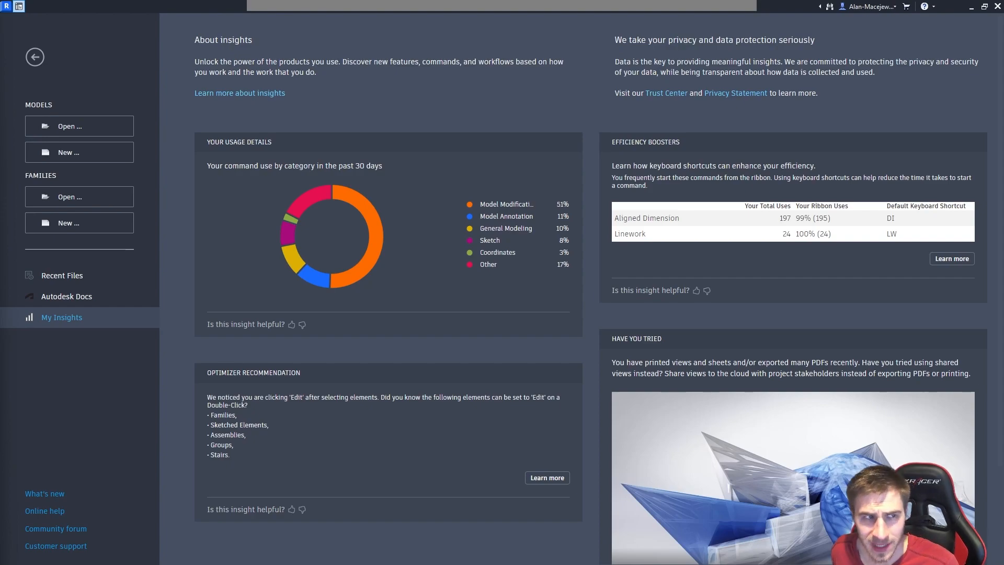
- Switch to the browser's What's New in Autodesk Revit 2024 article and play the Spacemaker – Revit Add-in Update video full screen
left_click_drag(0, 114, 602, 1)
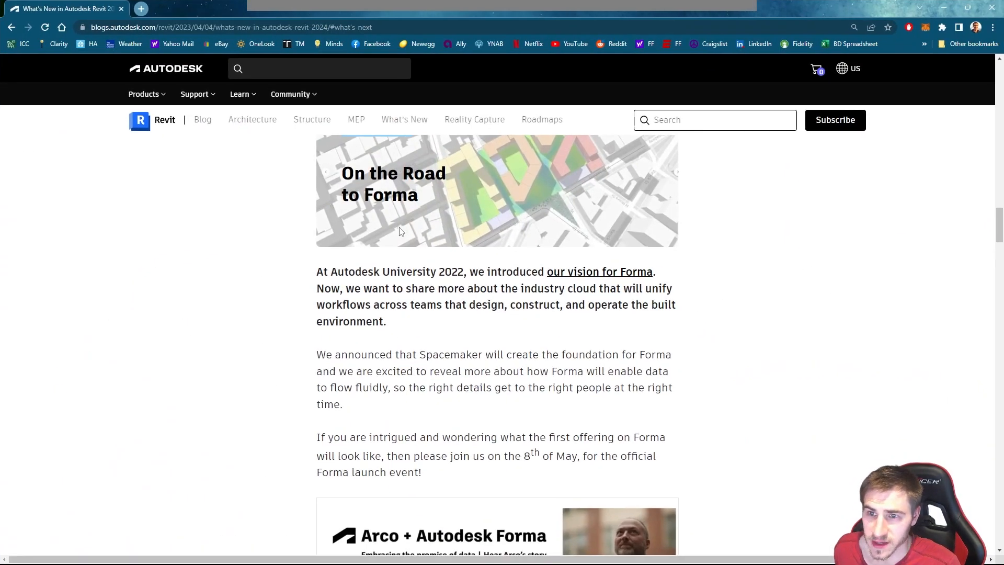
scroll(575, 269, "up", 1)
scroll(505, 235, "up", 3)
scroll(491, 314, "down", 5)
scroll(491, 329, "down", 10)
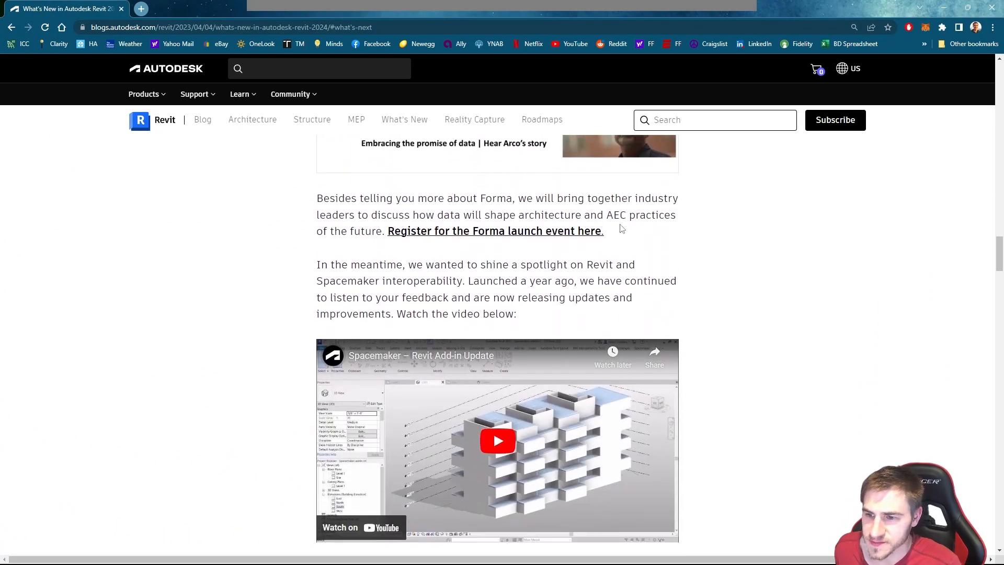
left_click(498, 337)
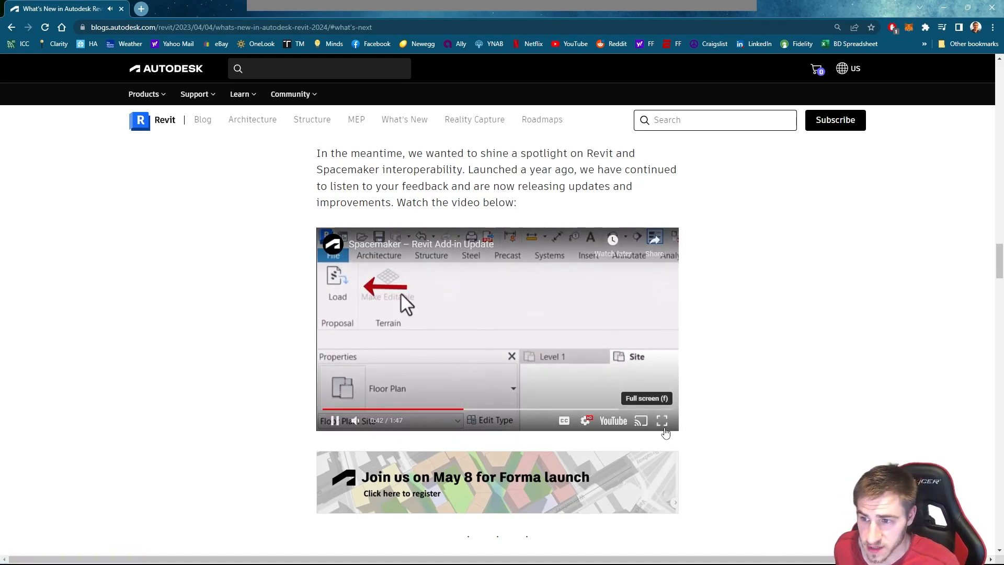
left_click(665, 420)
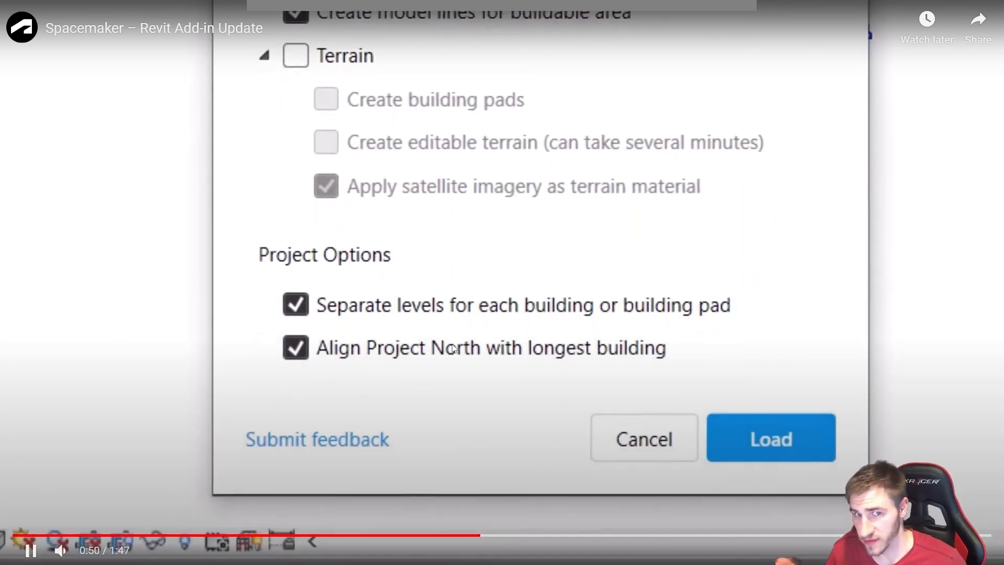
key("Escape")
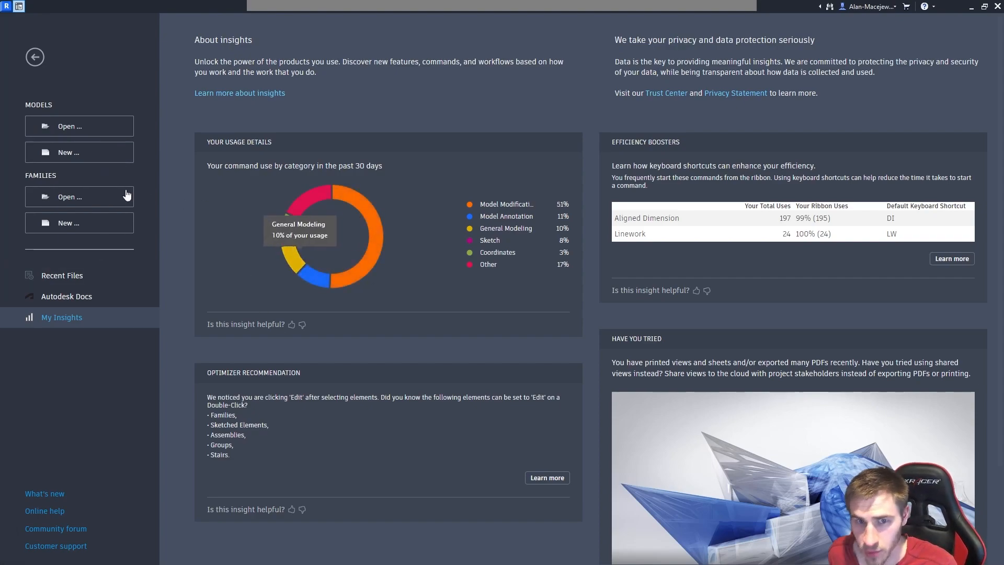
- Examine the template choices for a new model, including the files in the English-Imperial folder, without creating a project
left_click(66, 152)
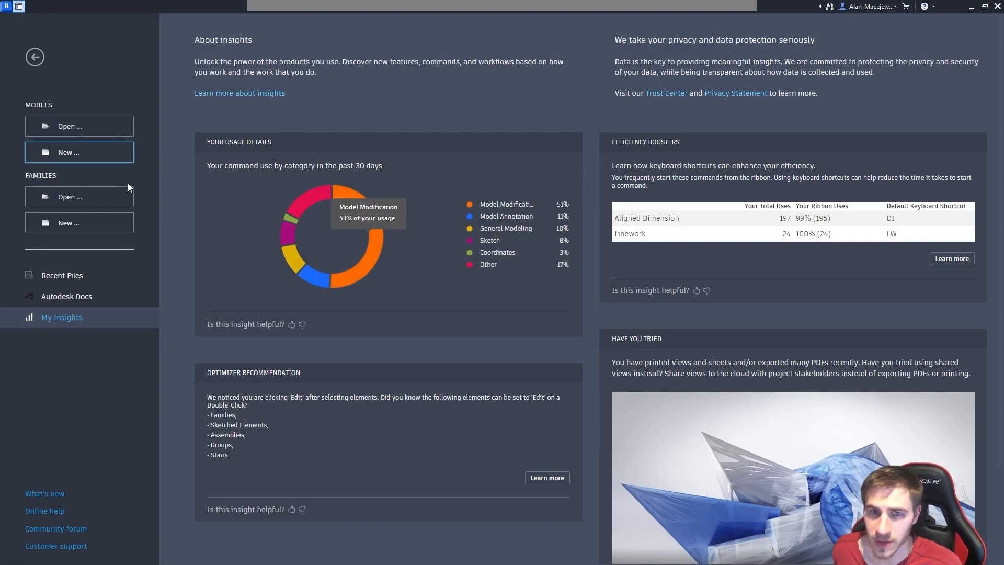
left_click(464, 266)
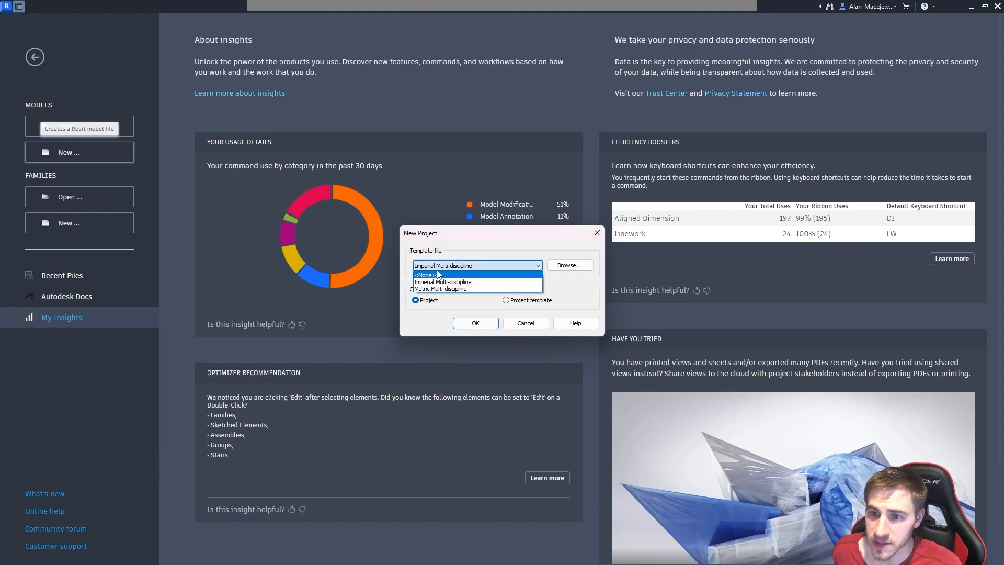
left_click(574, 267)
left_click(569, 265)
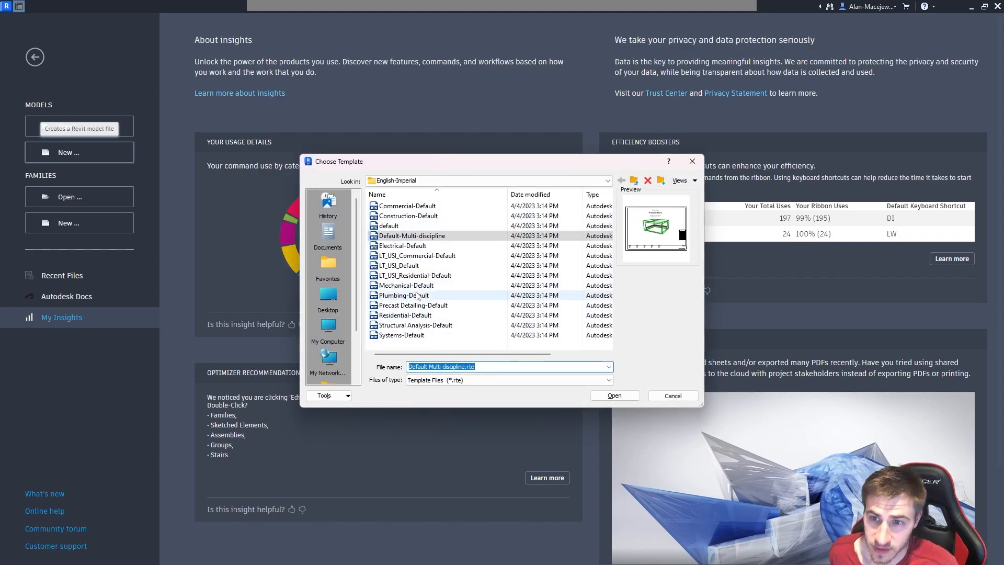
left_click(692, 163)
left_click(459, 267)
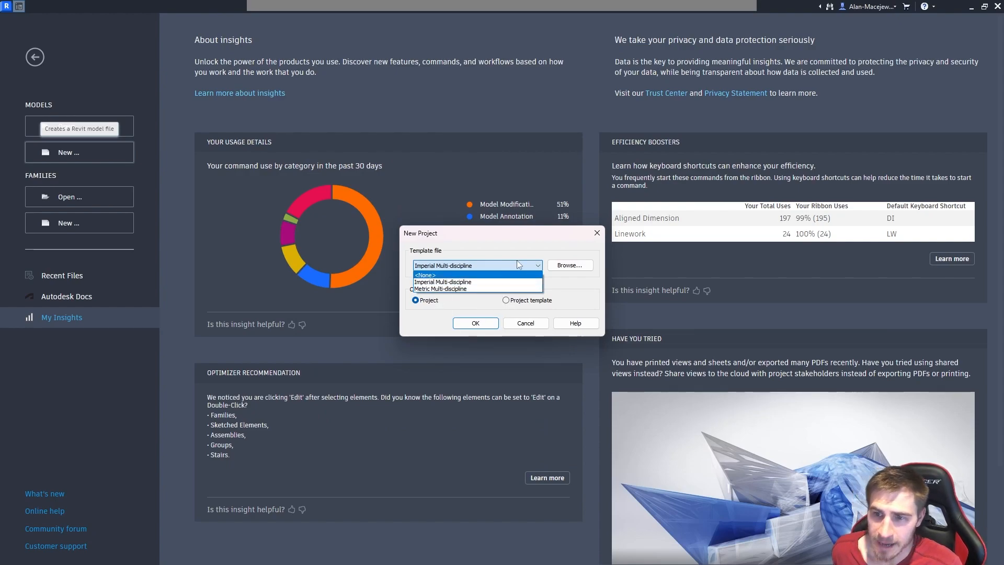
left_click(554, 280)
left_click(525, 323)
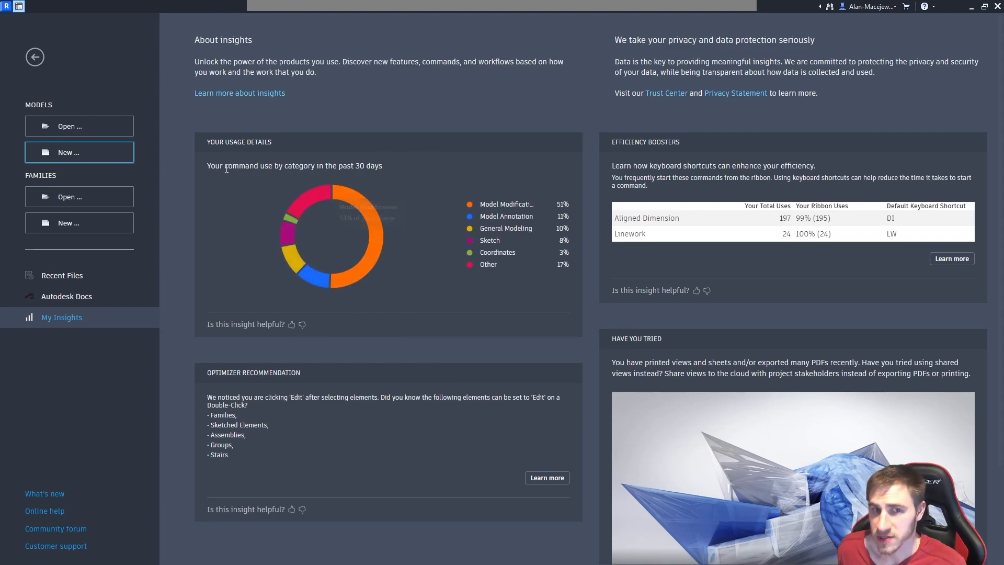
- Open the Sample Architecture Project from the recent models on the home screen
left_click(37, 58)
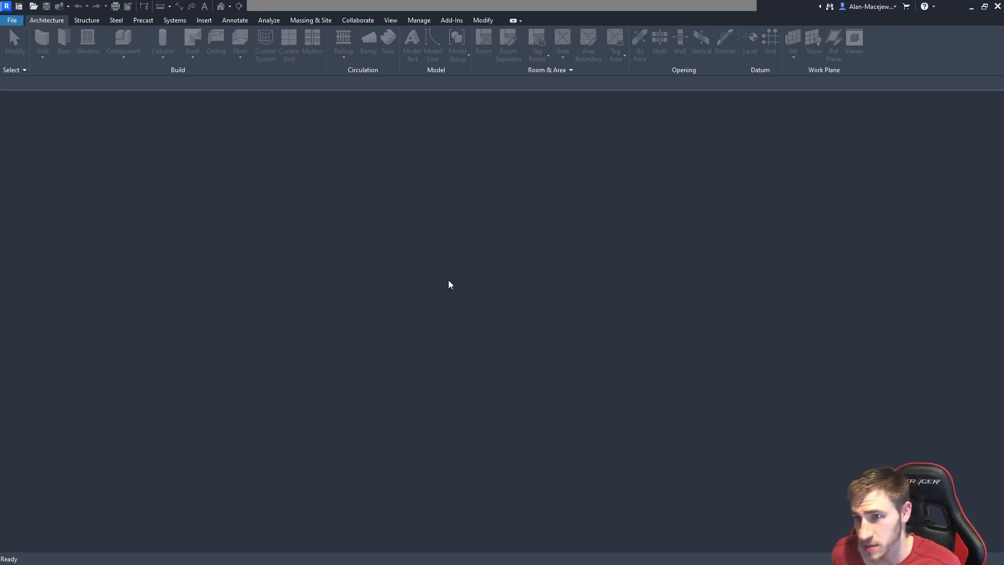
left_click(23, 6)
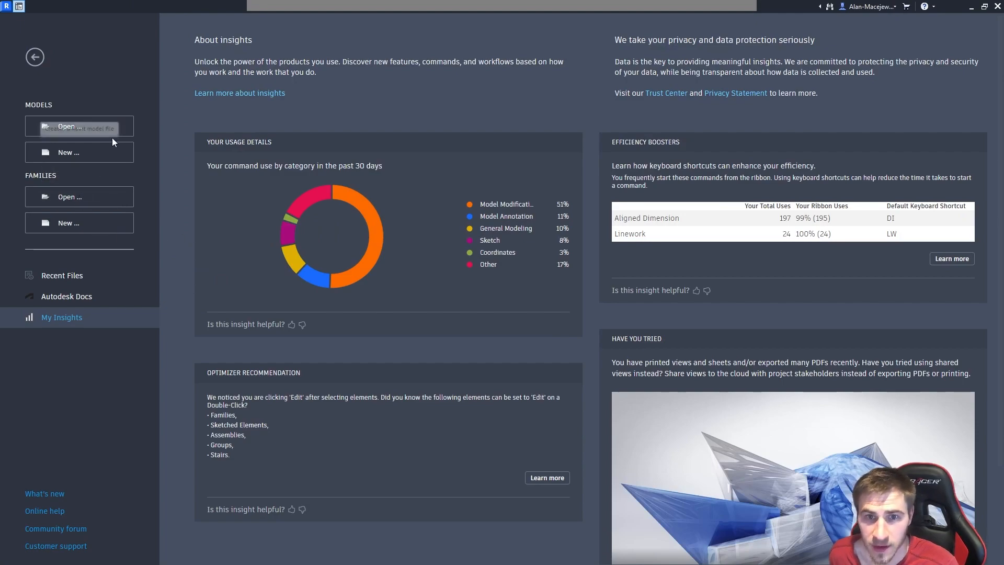
left_click(67, 280)
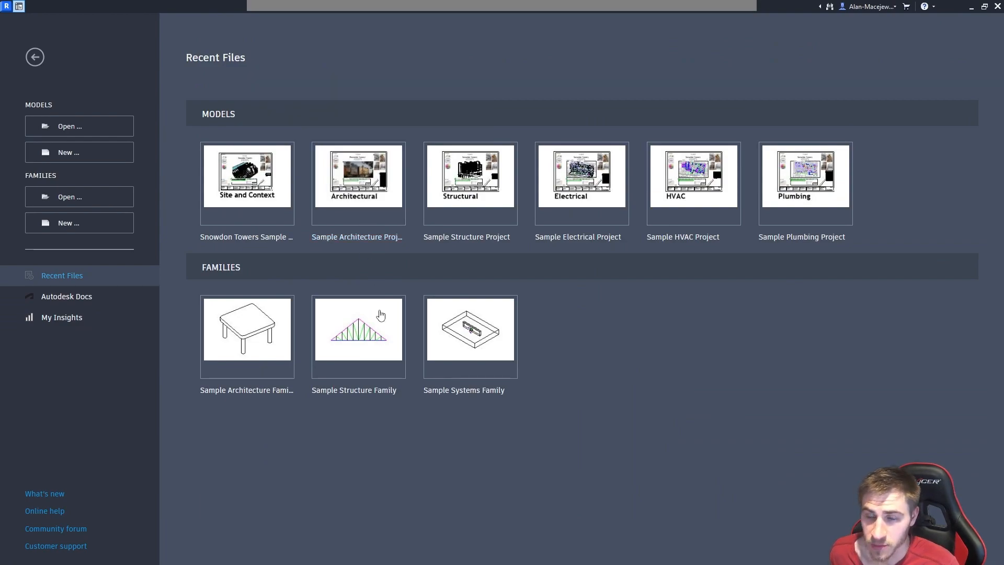
left_click(344, 196)
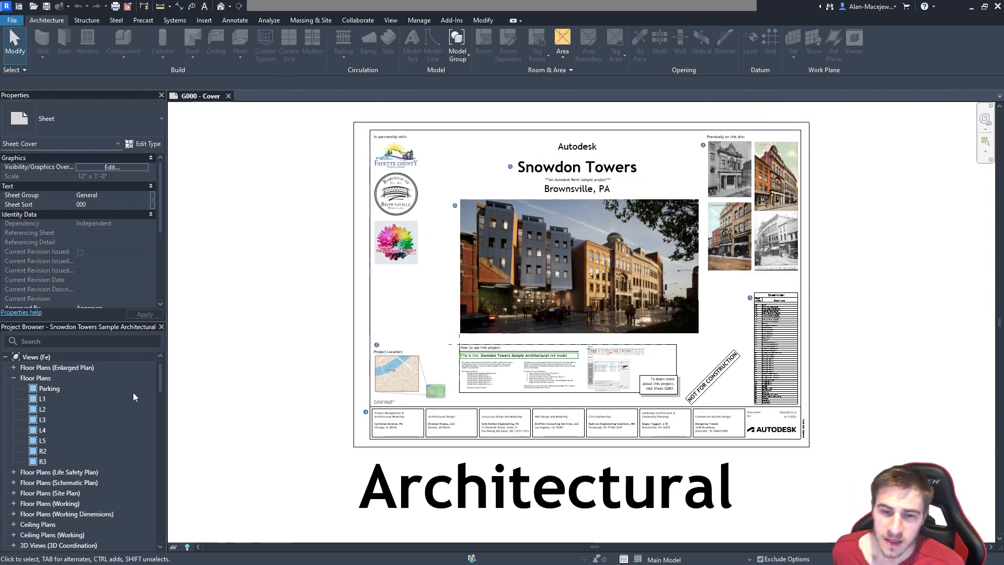
- Open the L1 floor plan and switch the canvas to the dark theme
double_click(44, 399)
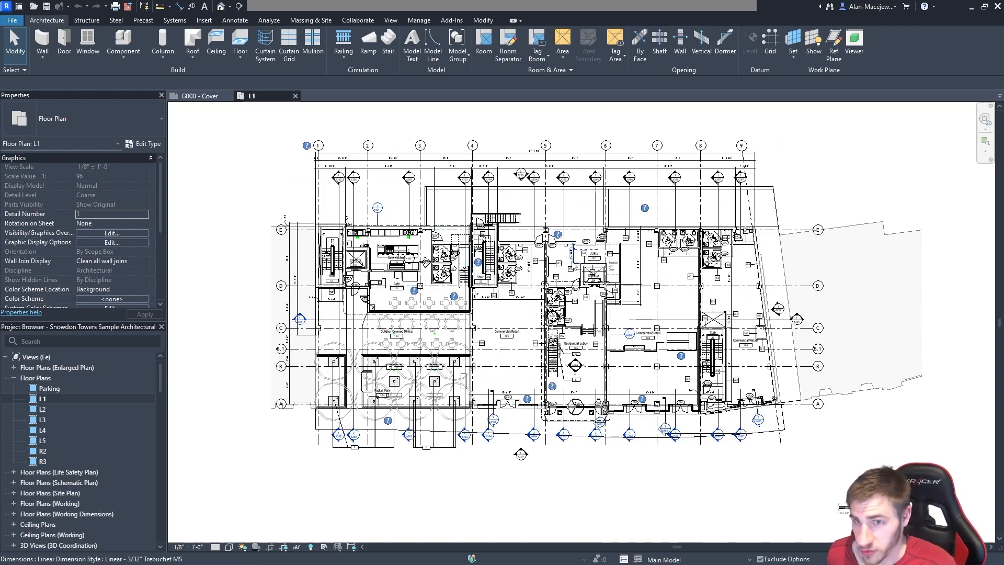
left_click(394, 22)
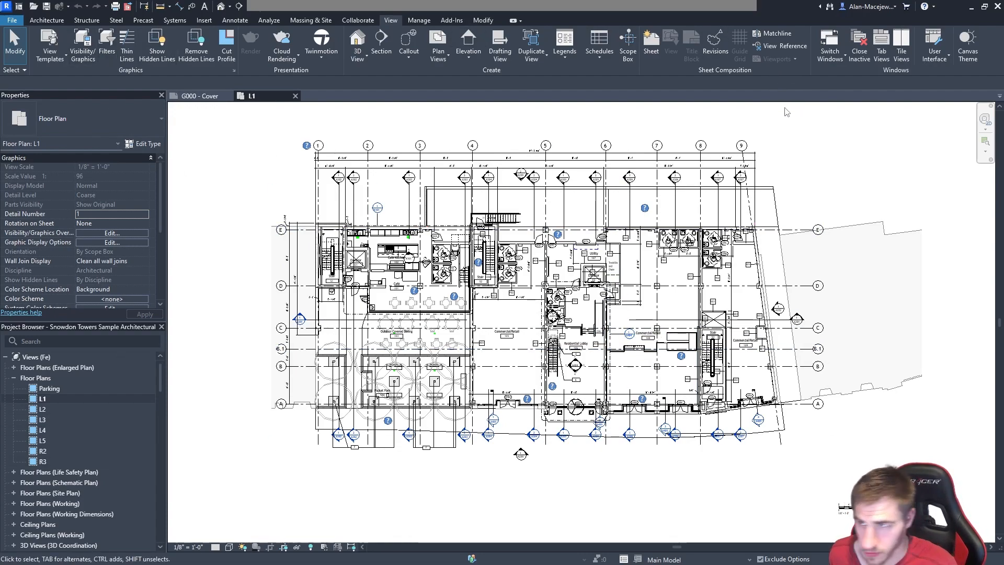
left_click(967, 40)
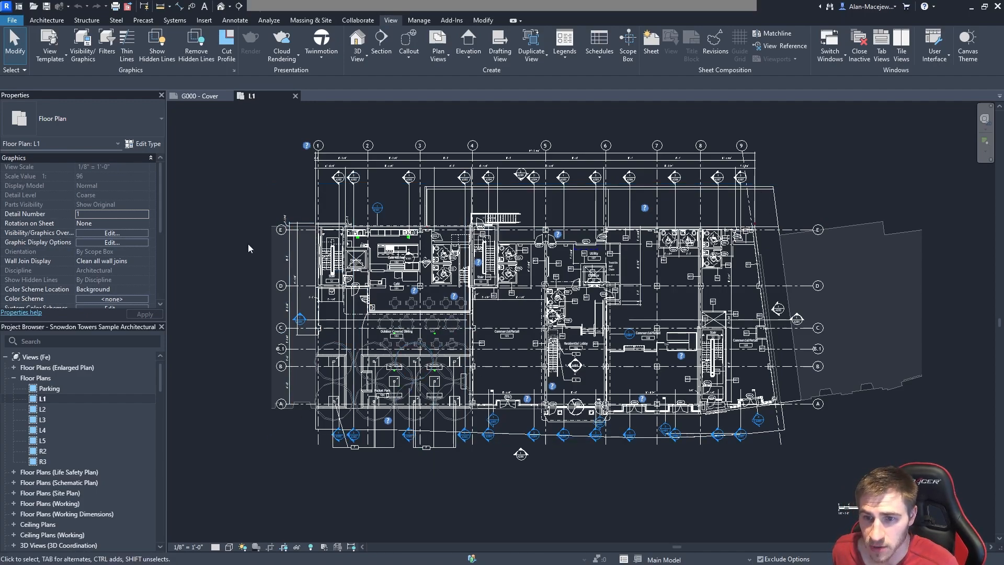
- Inspect the L1 plan around the Commercial/Retail 105 entrance and switch the canvas back to the light theme
scroll(470, 390, "up", 8)
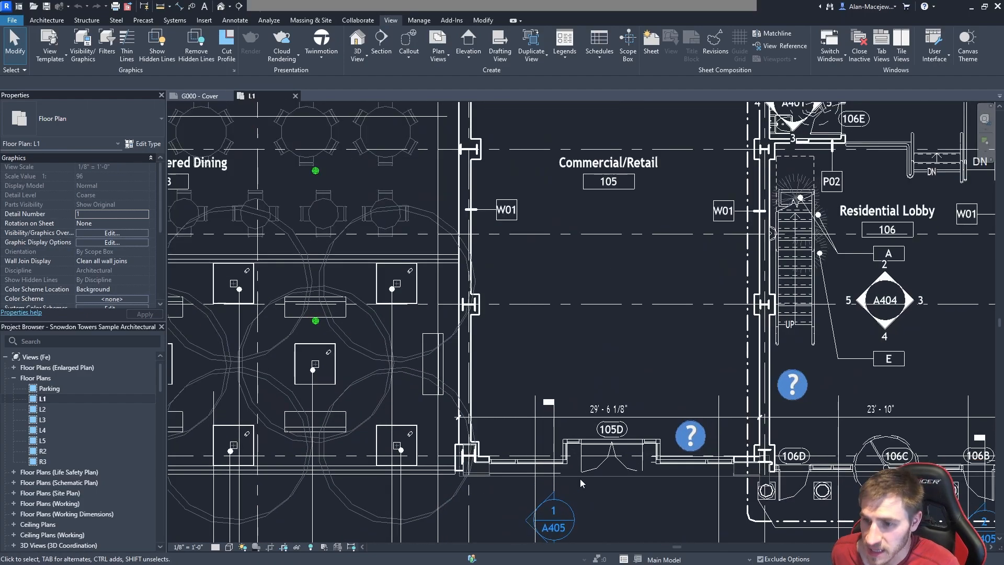
scroll(679, 468, "up", 2)
middle_click_drag(679, 468, 501, 470)
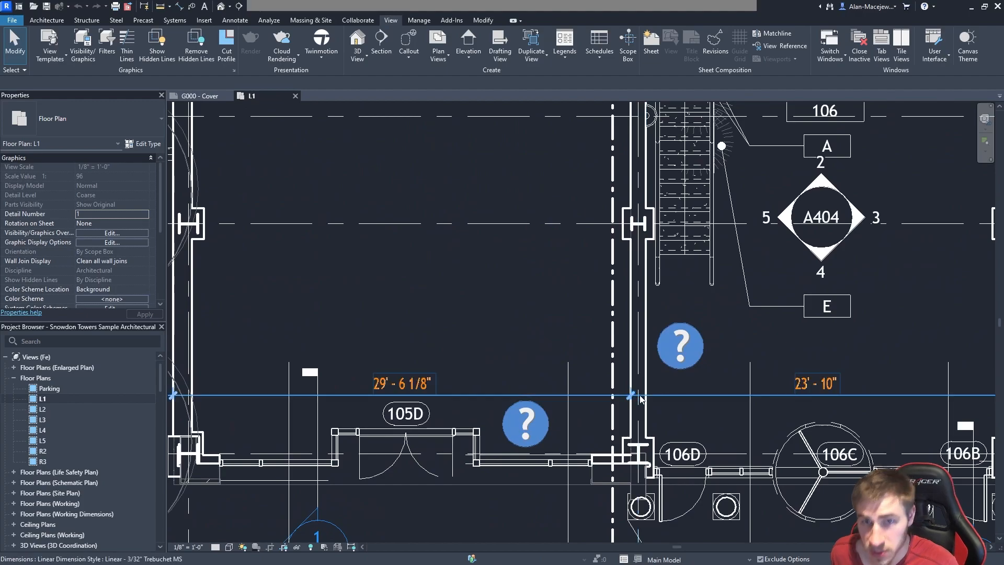
scroll(651, 390, "down", 3)
scroll(435, 426, "down", 3)
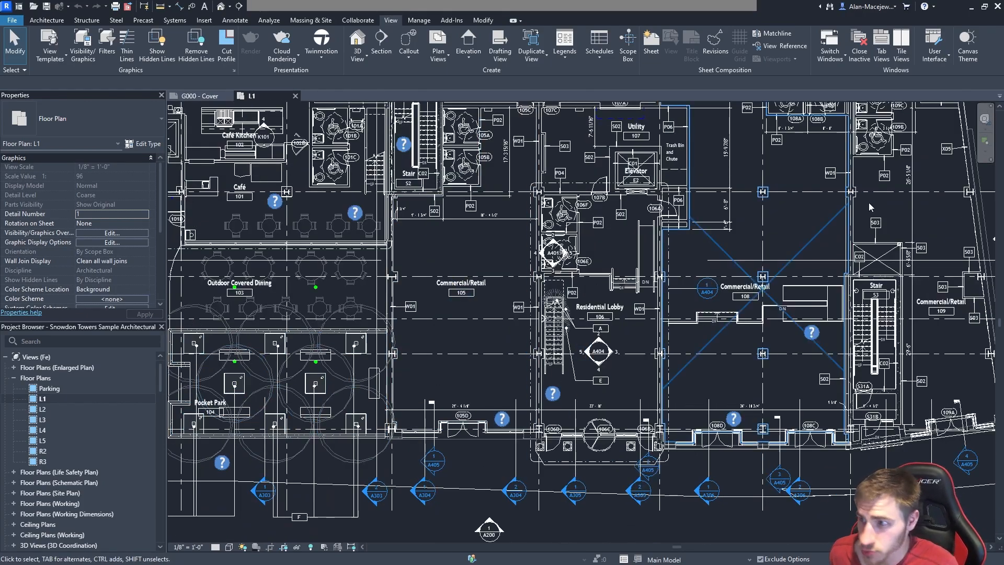
left_click(968, 62)
- Open sheet A101 - First Floor Plan, switch the canvas to the dark theme and inspect its title block and plan
scroll(83, 439, "down", 10)
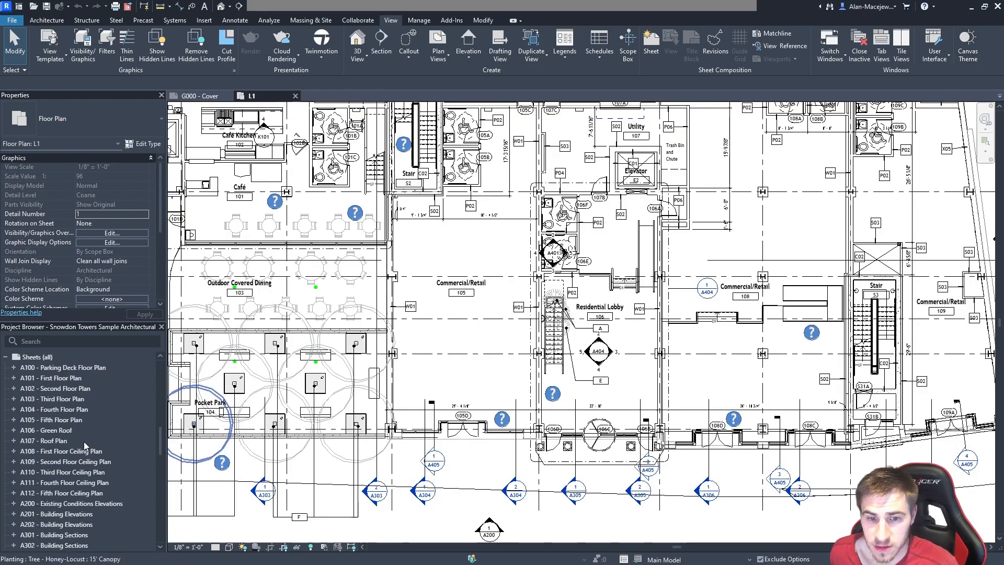
scroll(84, 439, "up", 5)
double_click(65, 379)
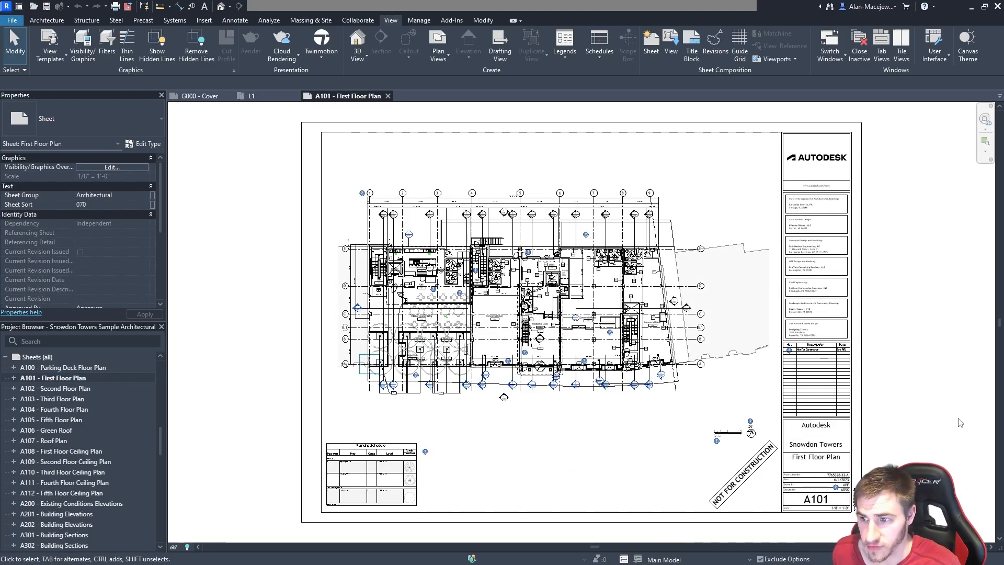
left_click(968, 48)
left_click(889, 95)
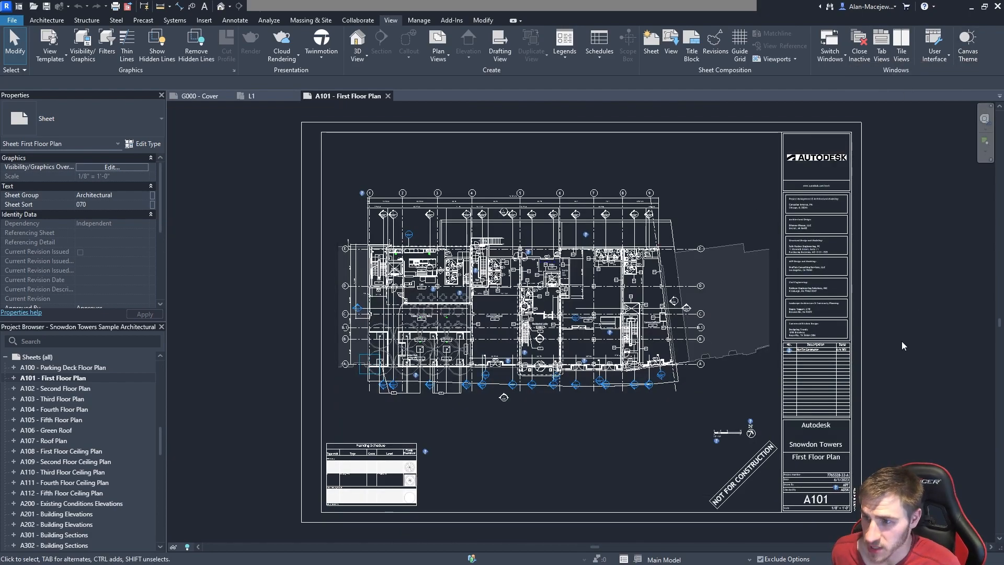
scroll(813, 351, "up", 6)
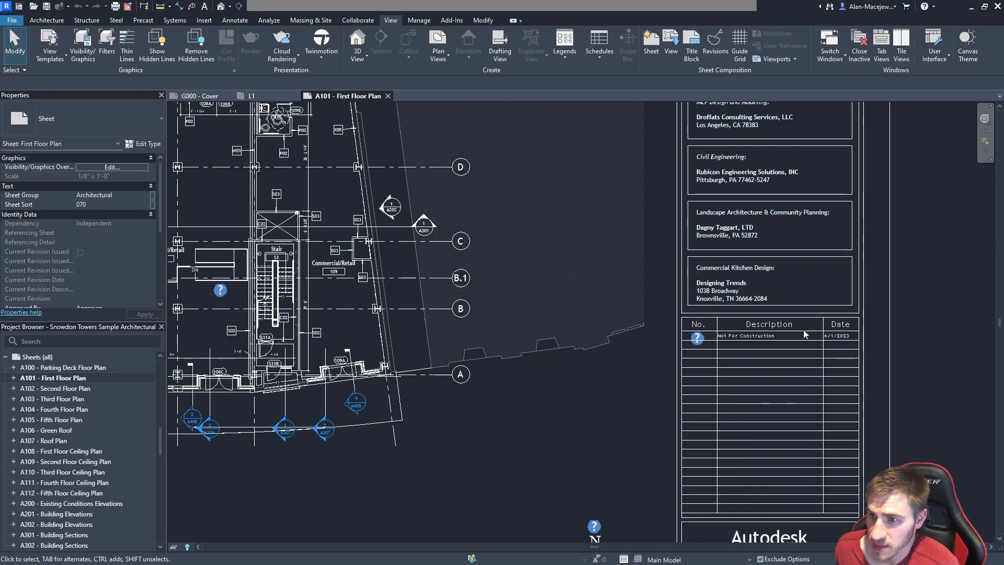
scroll(772, 256, "down", 5)
middle_click_drag(733, 422, 762, 419)
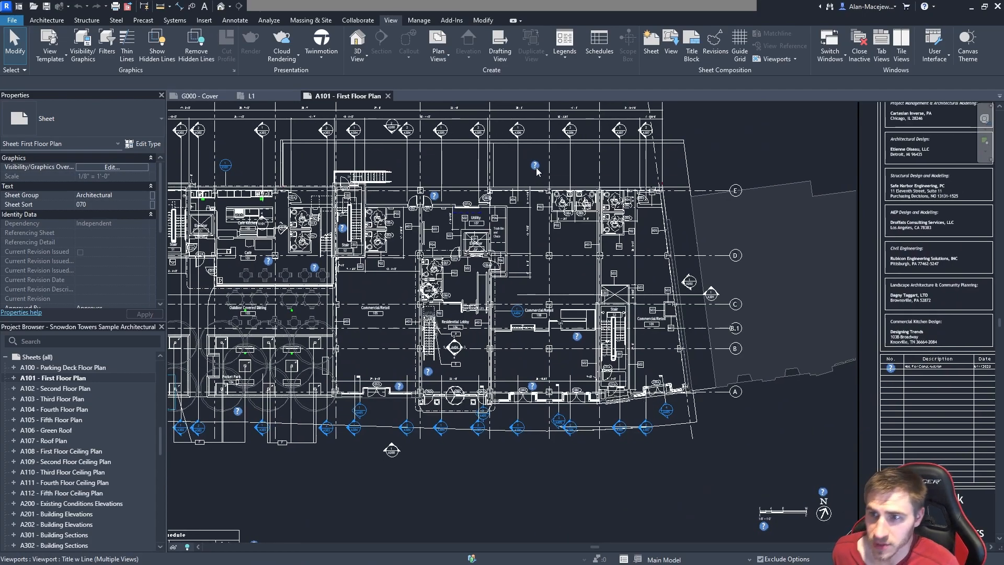
- Inspect the plan, title block and planting schedule on sheet A101 and switch the canvas back to the light theme
middle_click_drag(771, 389, 667, 299)
scroll(736, 351, "down", 1)
middle_click_drag(835, 420, 865, 418)
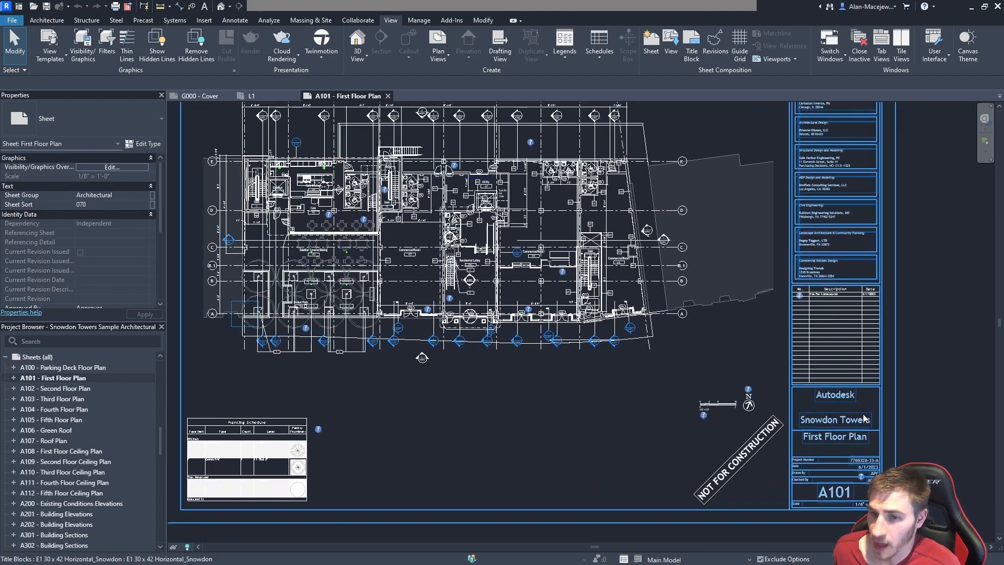
middle_click_drag(483, 446, 536, 460)
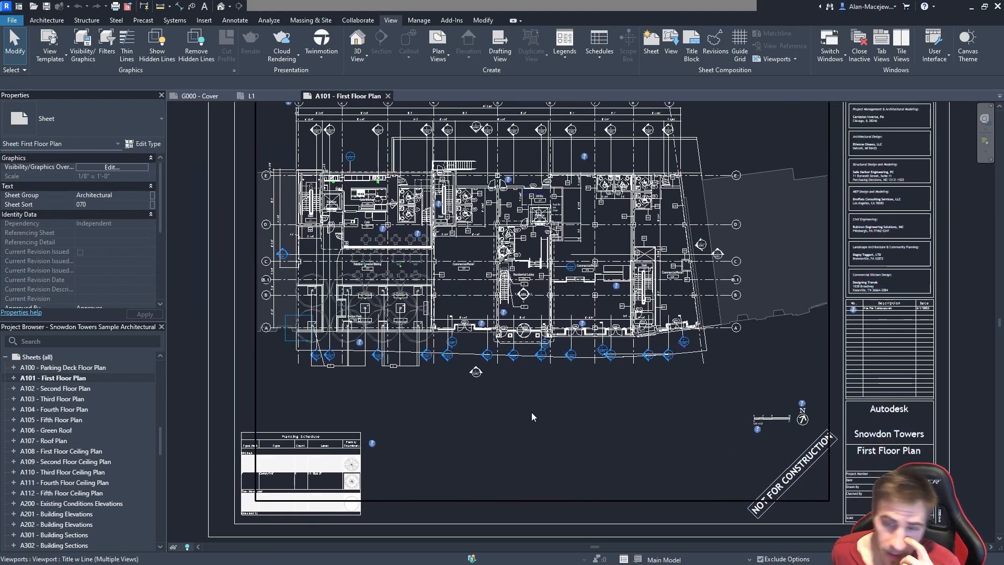
middle_click_drag(390, 231, 403, 256)
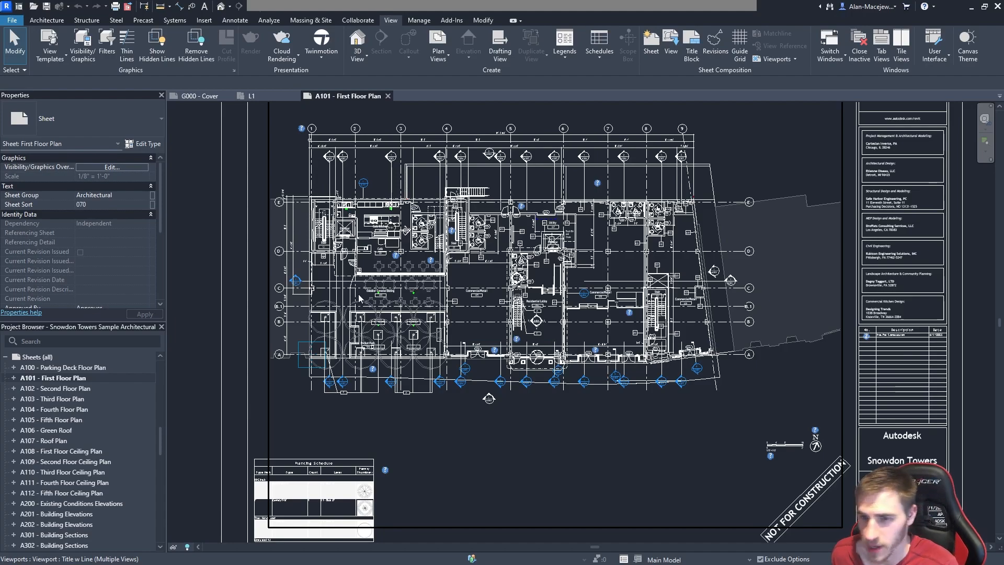
left_click(967, 42)
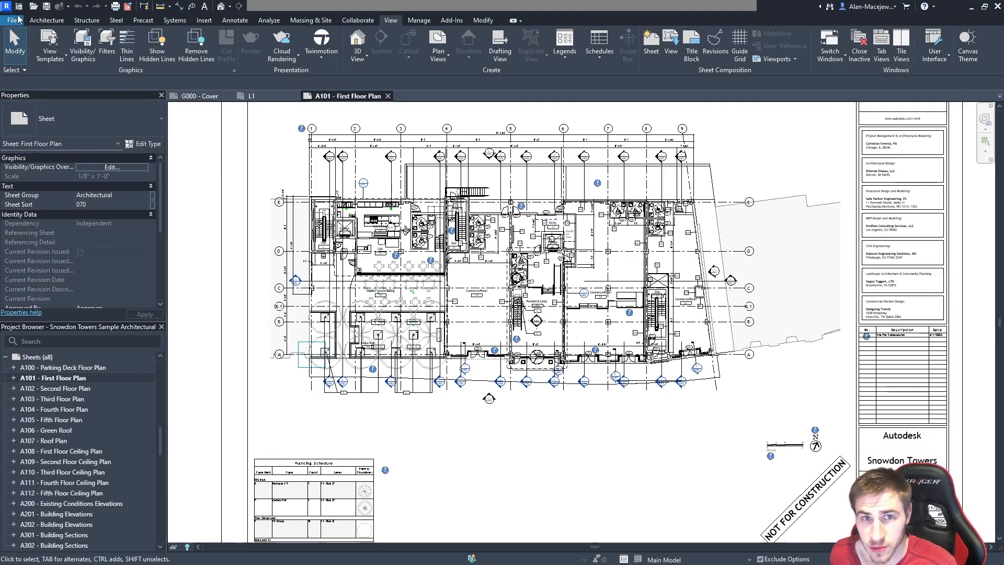
- Set the background of the Light canvas color scheme to dark blue, RGB 026-029-064, in the options
left_click(11, 20)
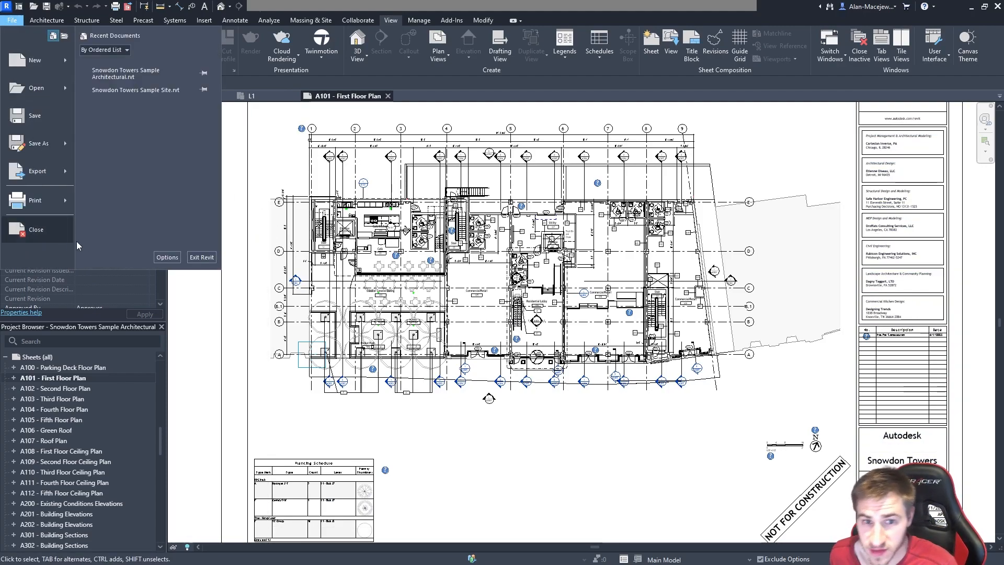
left_click(167, 256)
left_click(408, 128)
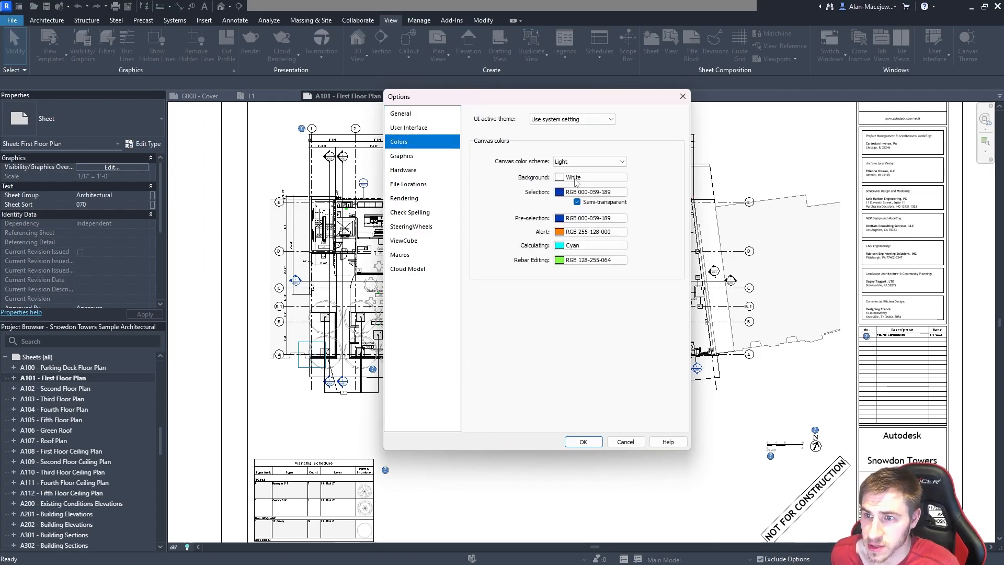
left_click(599, 181)
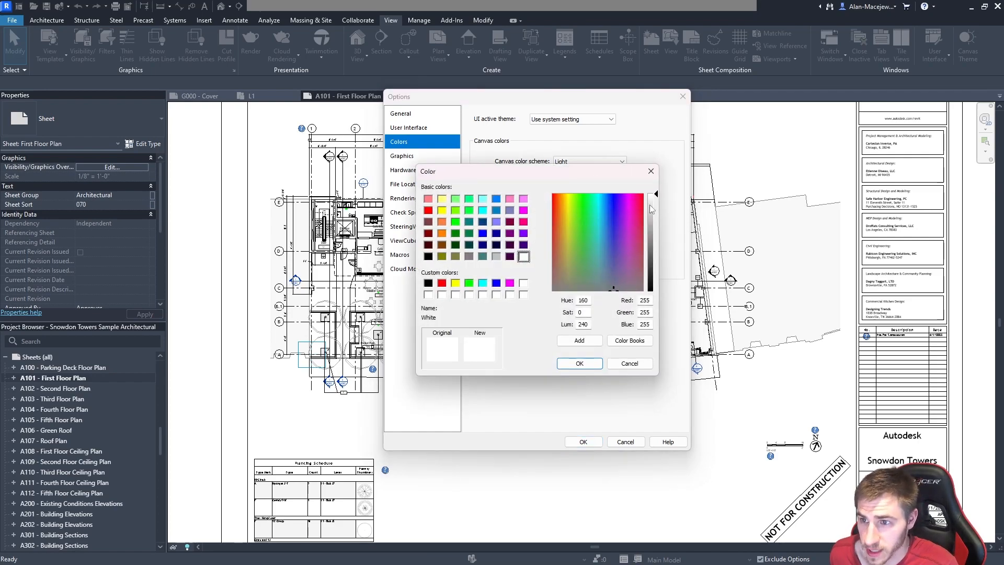
left_click_drag(656, 275, 612, 250)
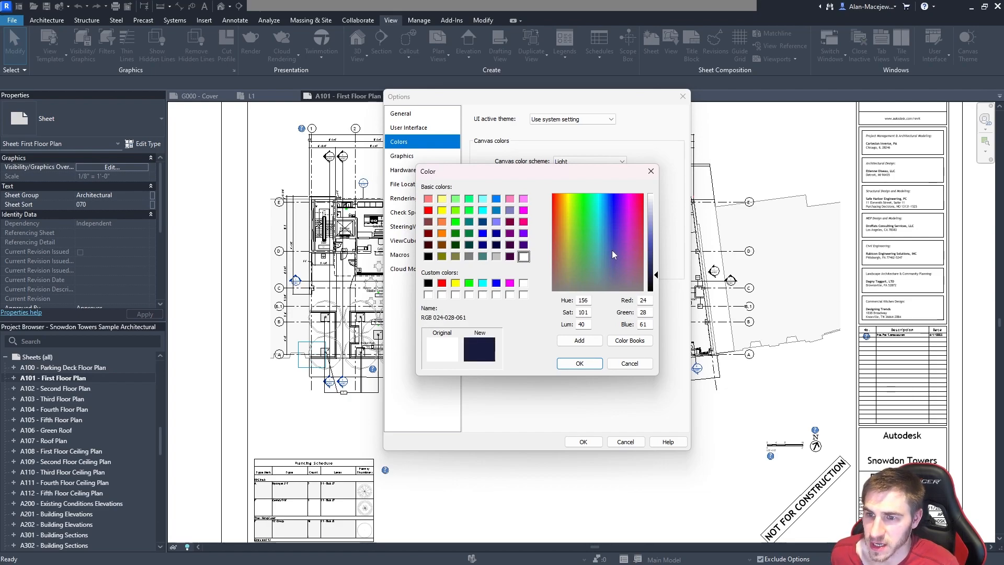
left_click(651, 272)
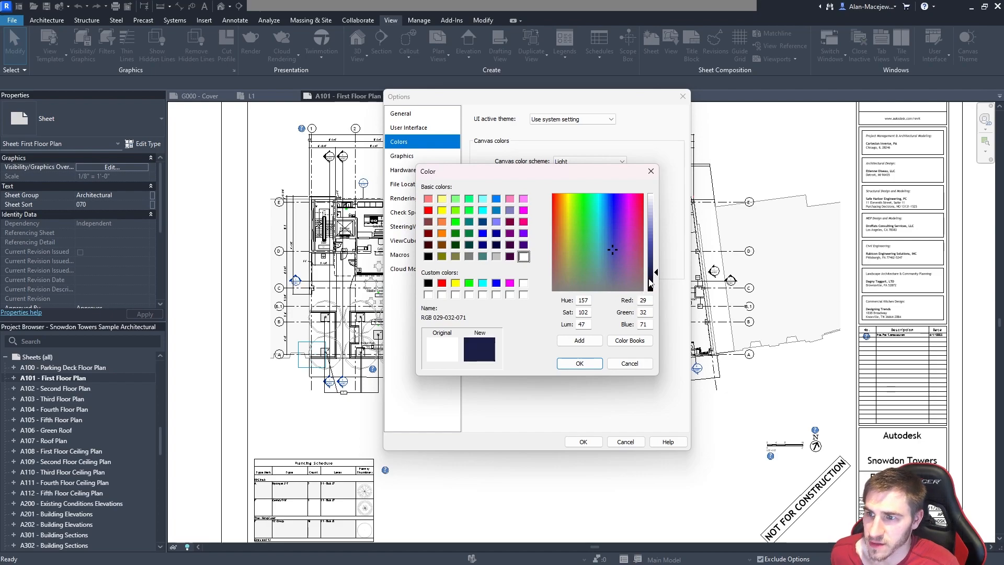
left_click(596, 366)
left_click(584, 442)
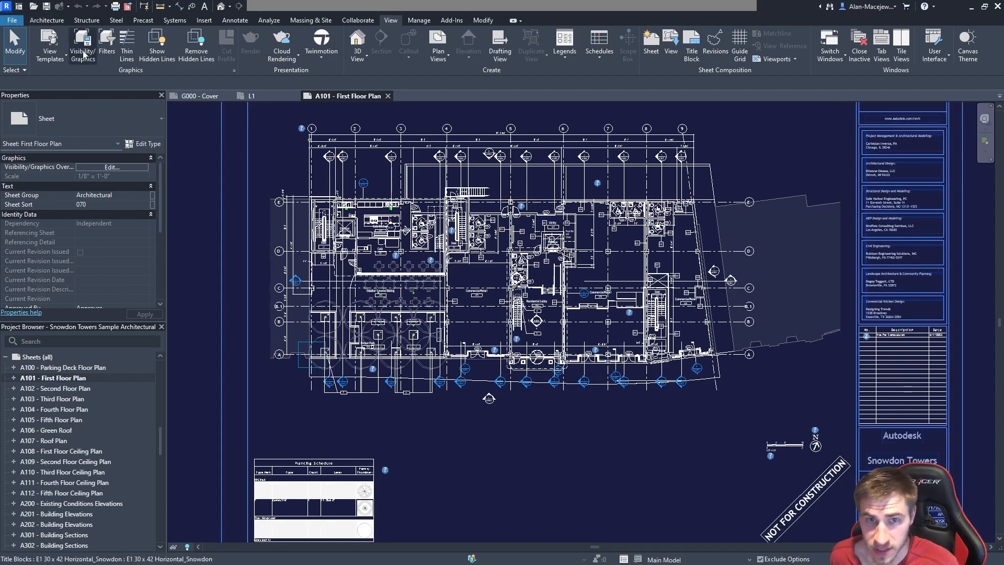
- Change the Light canvas color scheme's background to off-white, RGB 250-250-250, in the options
left_click(21, 21)
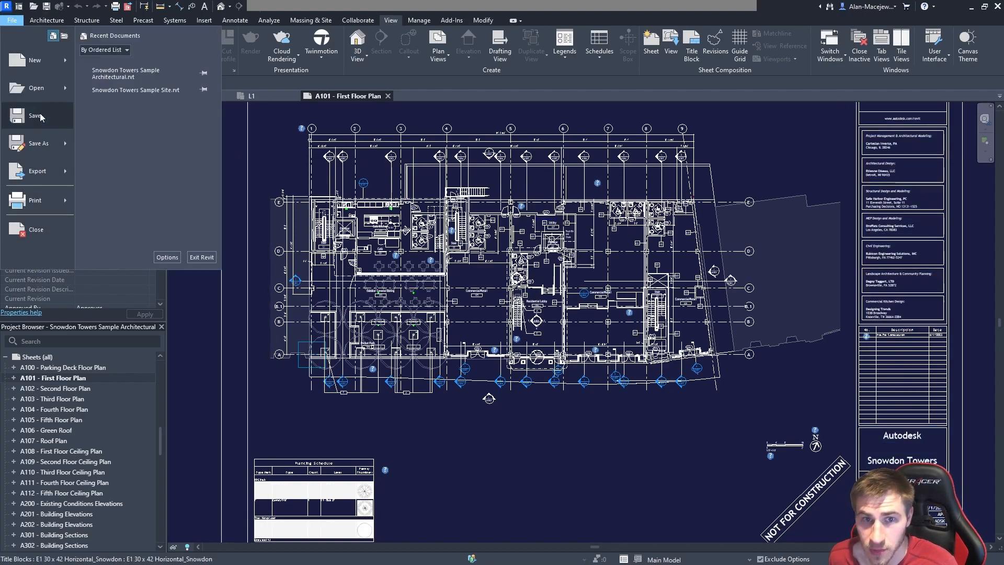
mouse_move(45, 92)
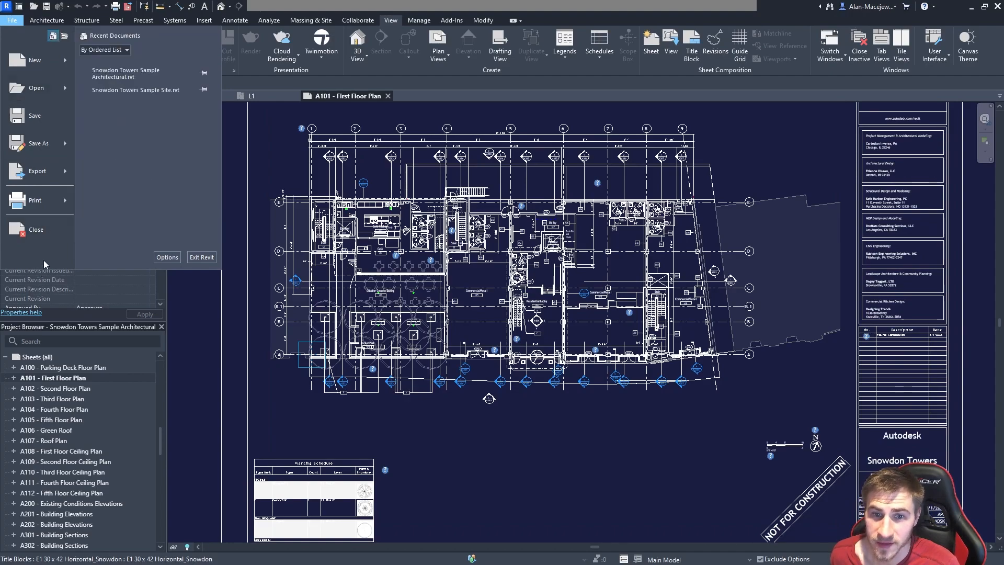
left_click(174, 257)
left_click(400, 143)
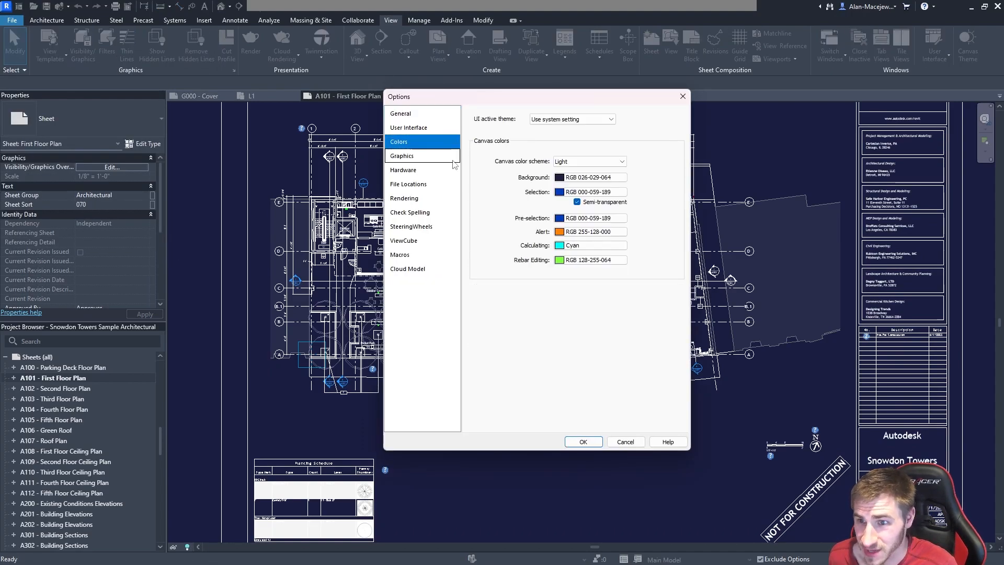
left_click(594, 178)
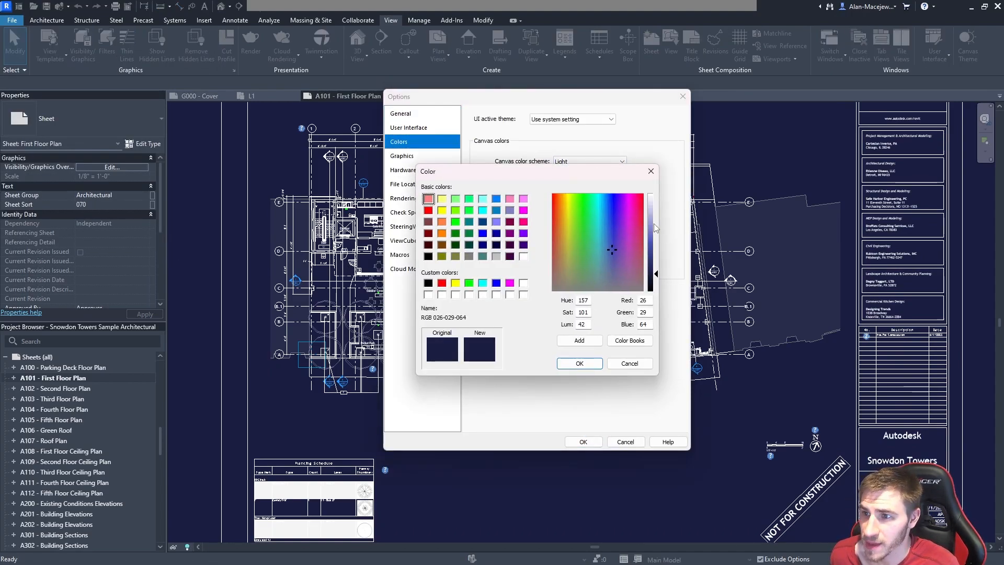
left_click_drag(649, 205, 655, 197)
double_click(648, 300)
type("250")
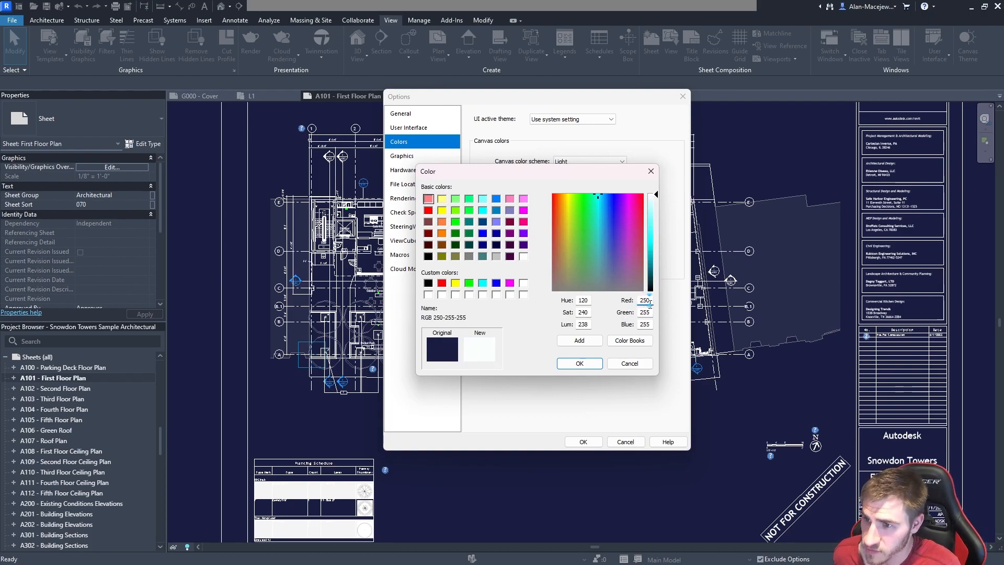
double_click(644, 312)
type("250")
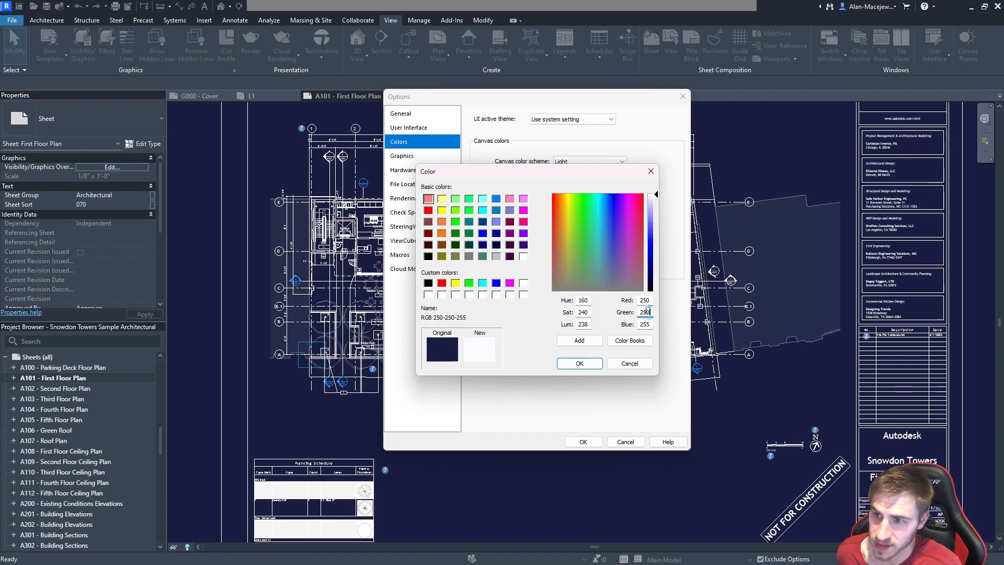
type("250")
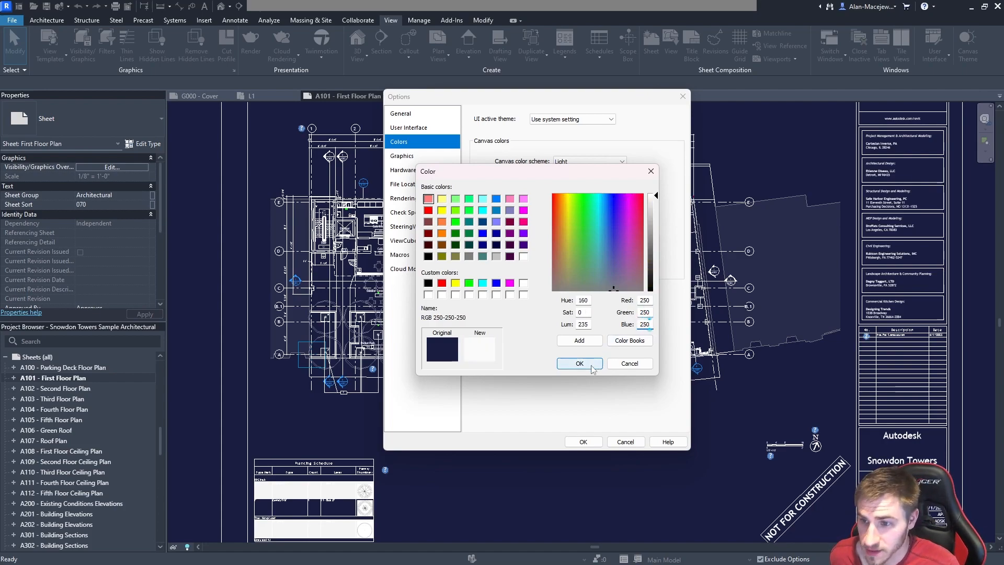
left_click(579, 363)
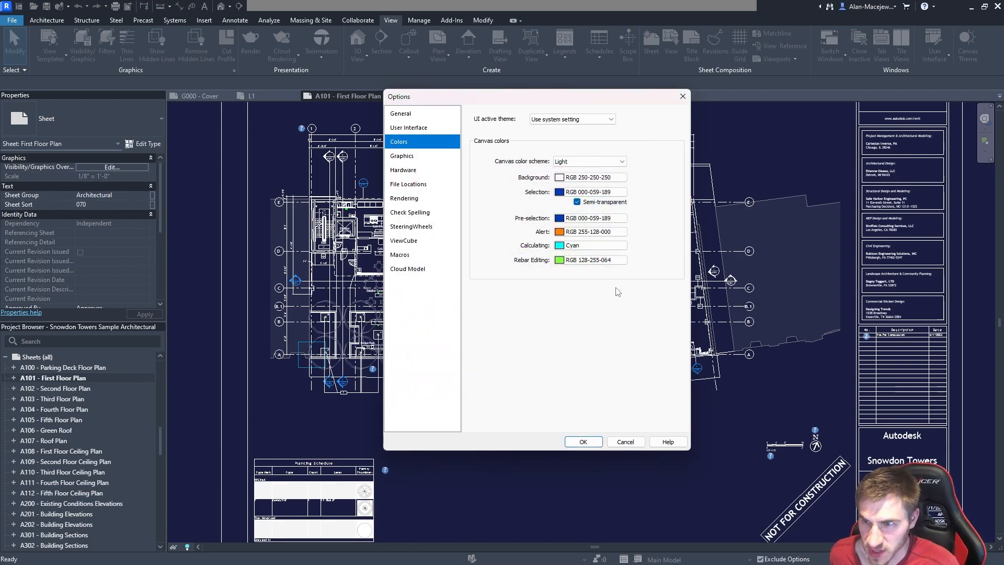
left_click(590, 444)
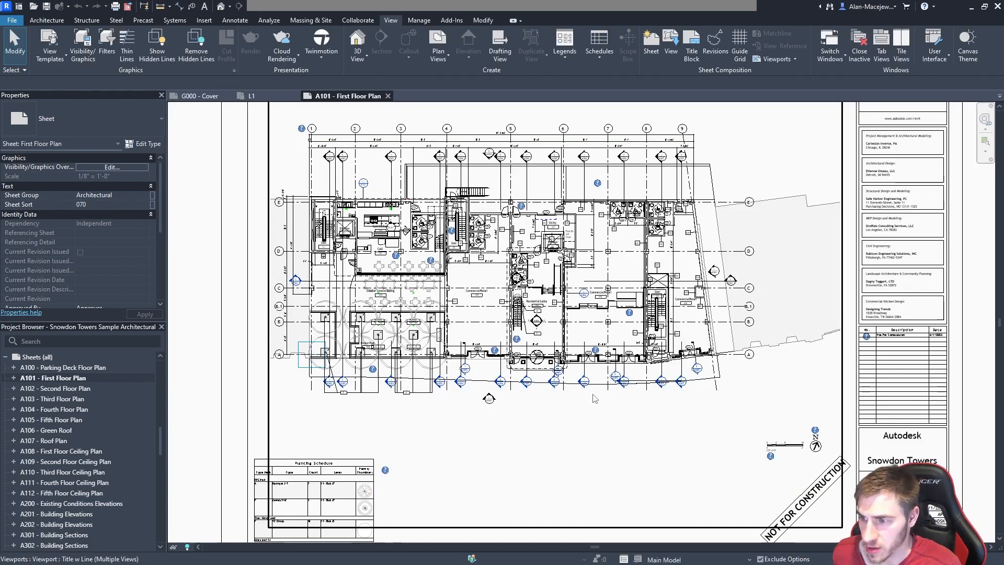
- Set the canvas color scheme to Dark in the options and compare both themes by toggling the canvas to light and back
left_click(13, 20)
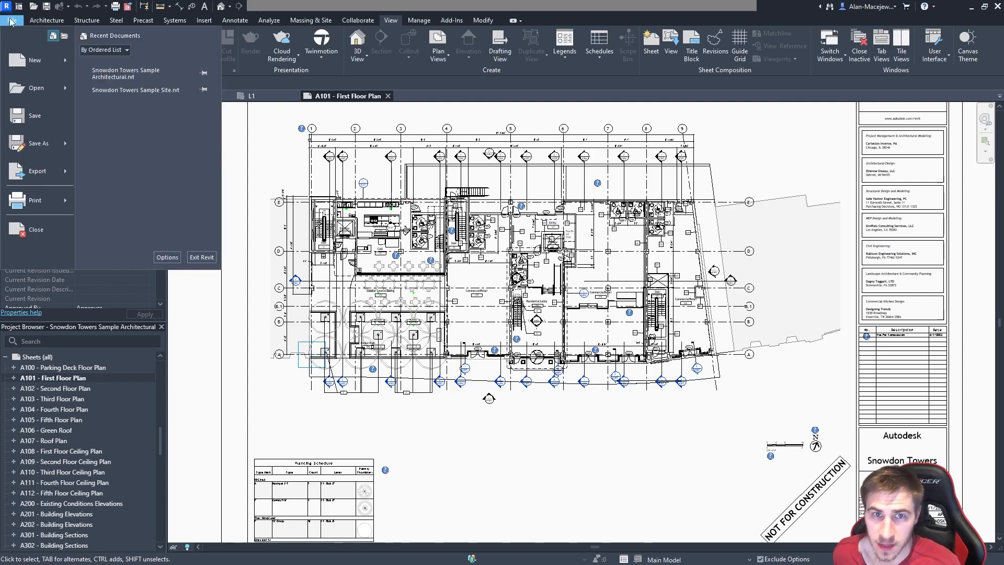
left_click(167, 257)
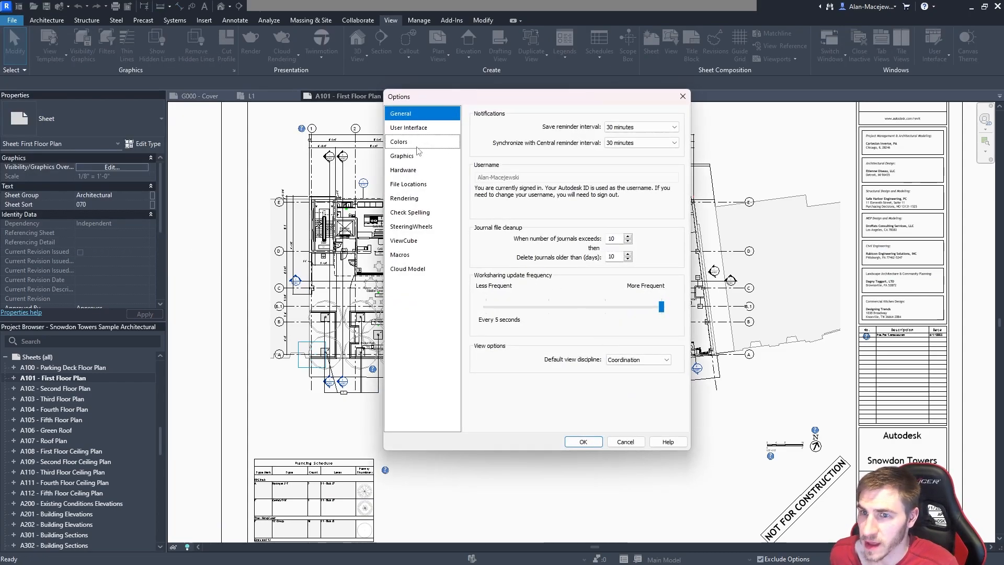
left_click(408, 142)
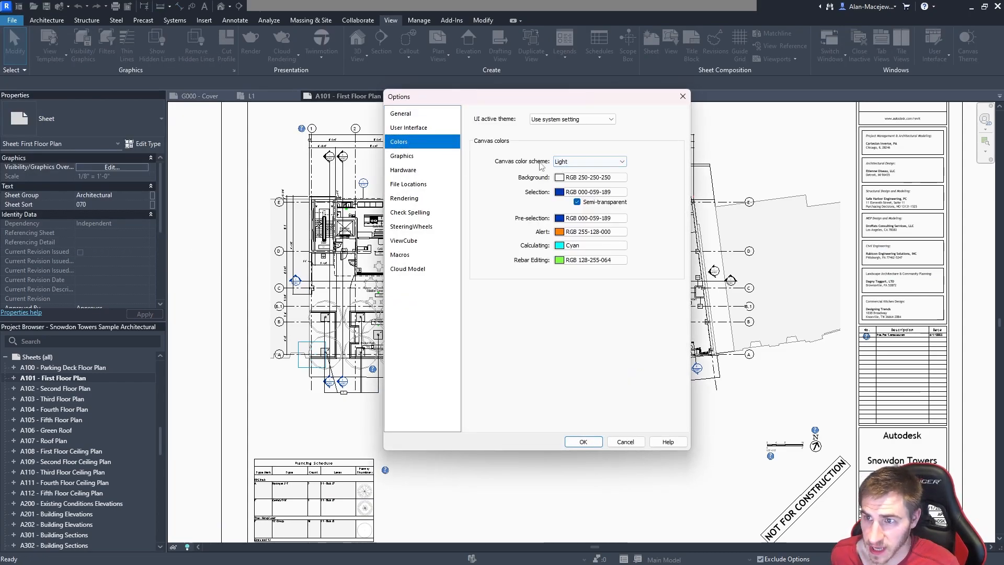
left_click(611, 167)
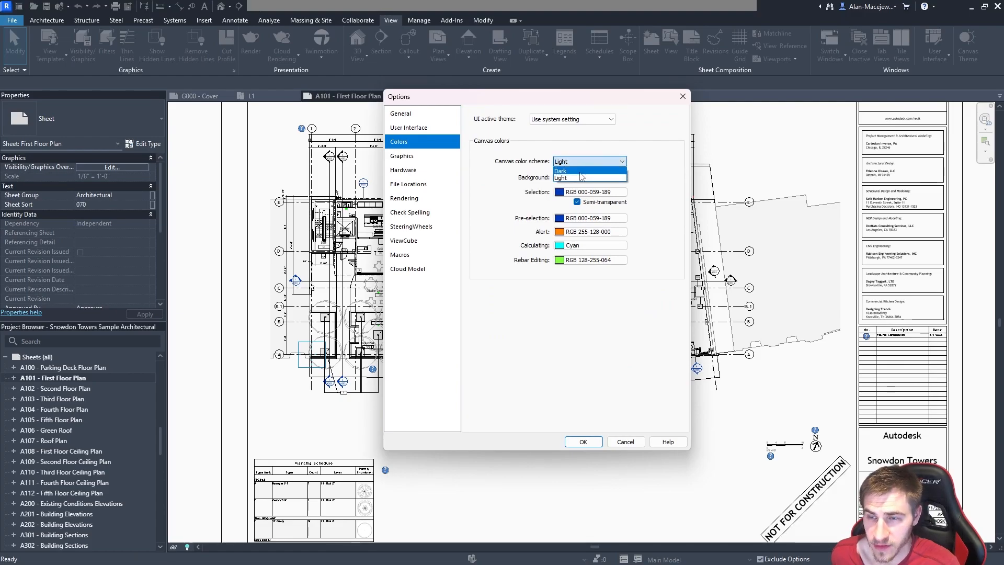
left_click(581, 171)
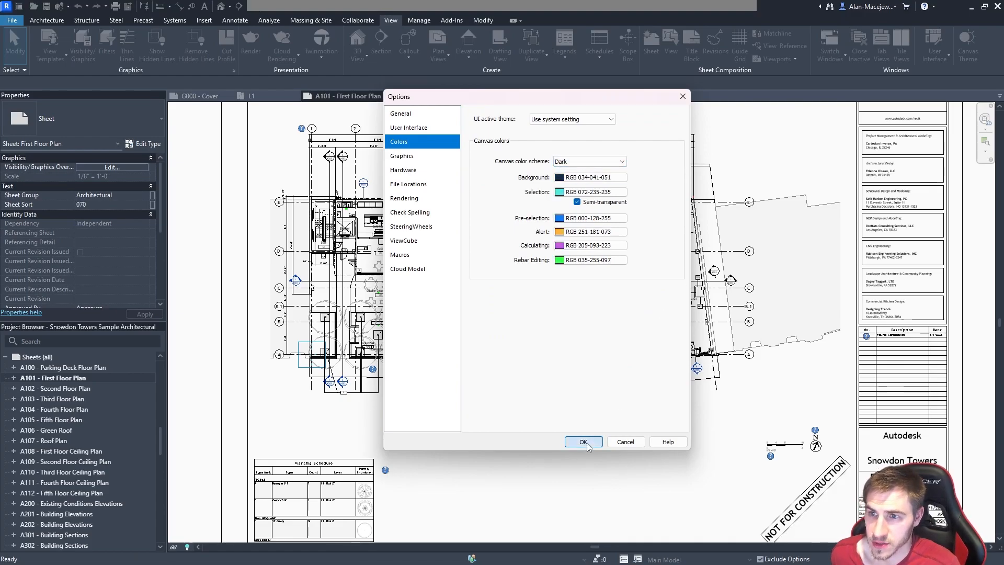
left_click(583, 442)
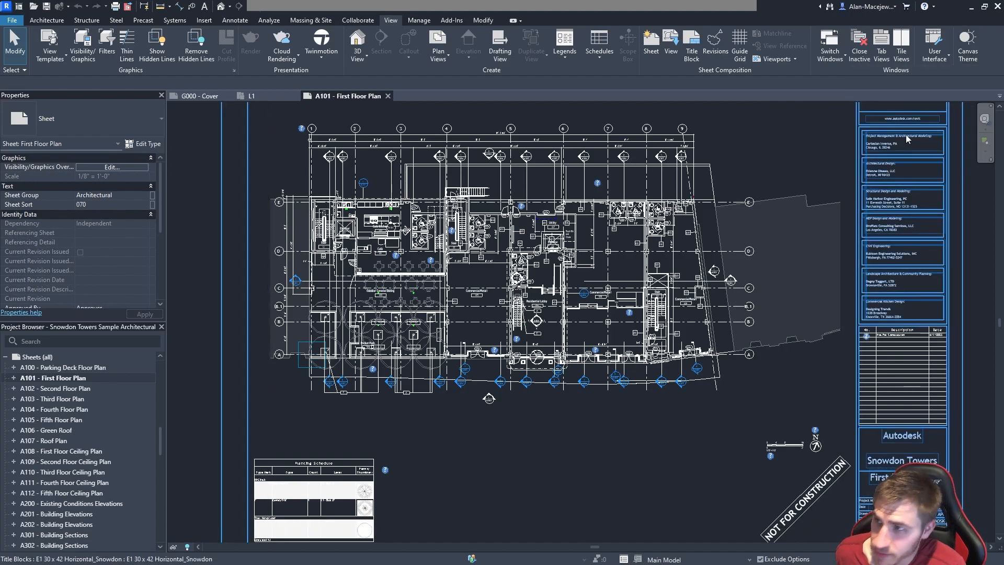
left_click(970, 51)
left_click(975, 53)
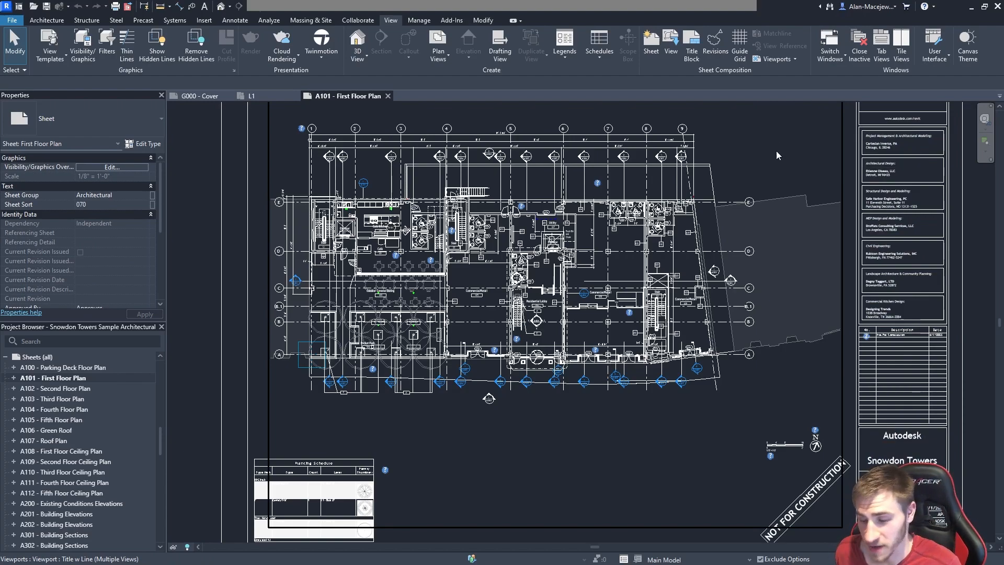
- Activate the L1 floor plan viewport on sheet A101 for editing
middle_click_drag(390, 216, 414, 225)
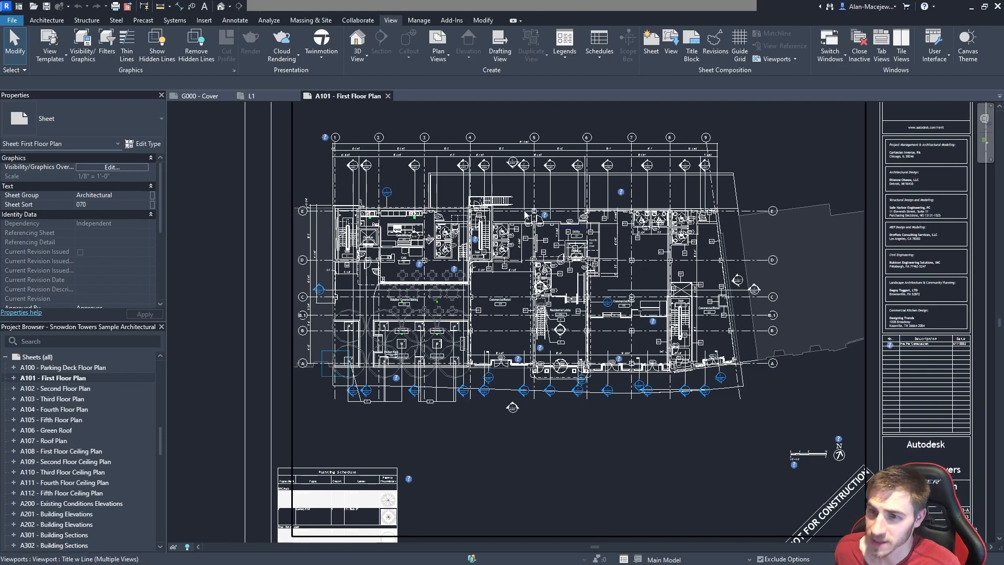
scroll(364, 226, "up", 3)
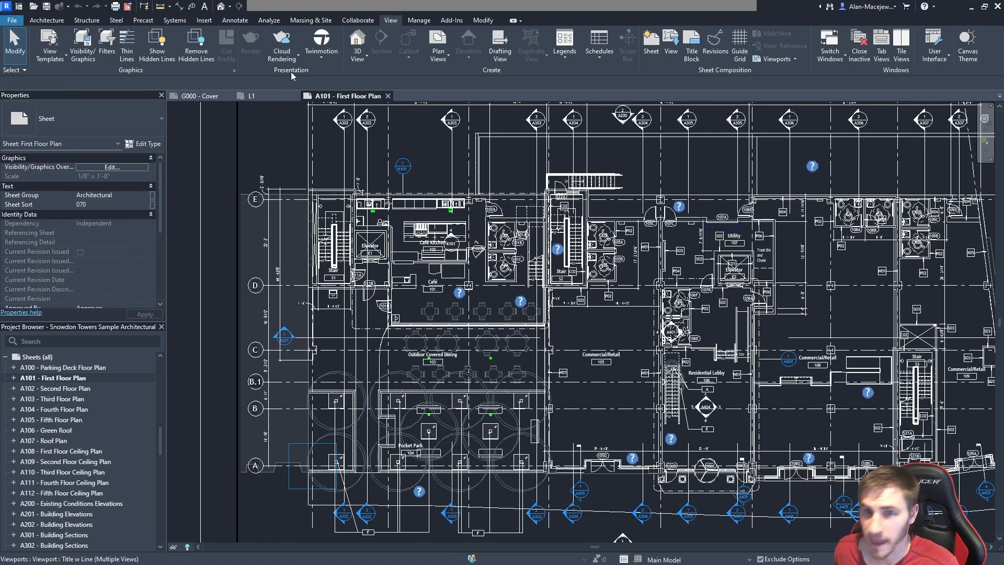
left_click(235, 20)
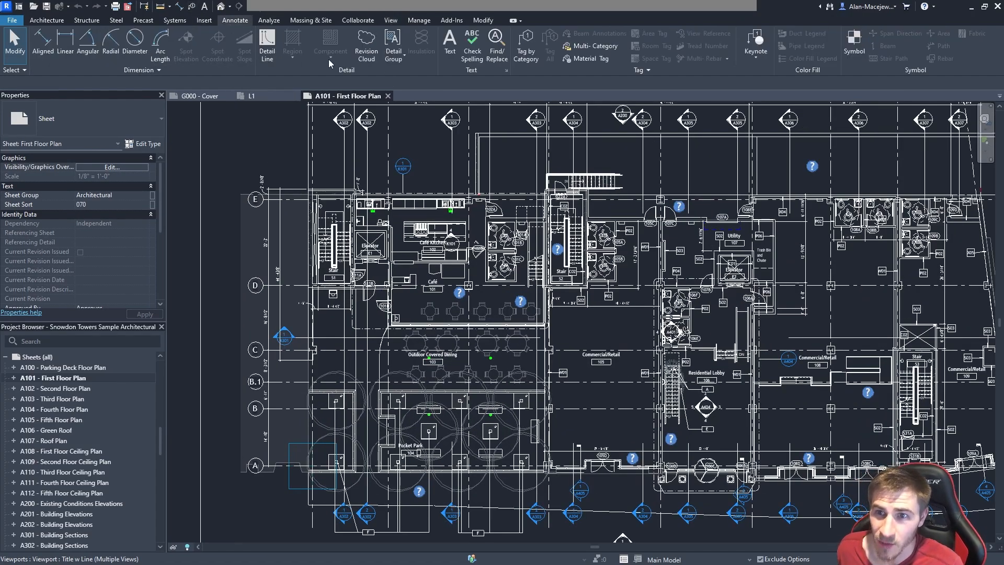
left_click(419, 161)
double_click(353, 146)
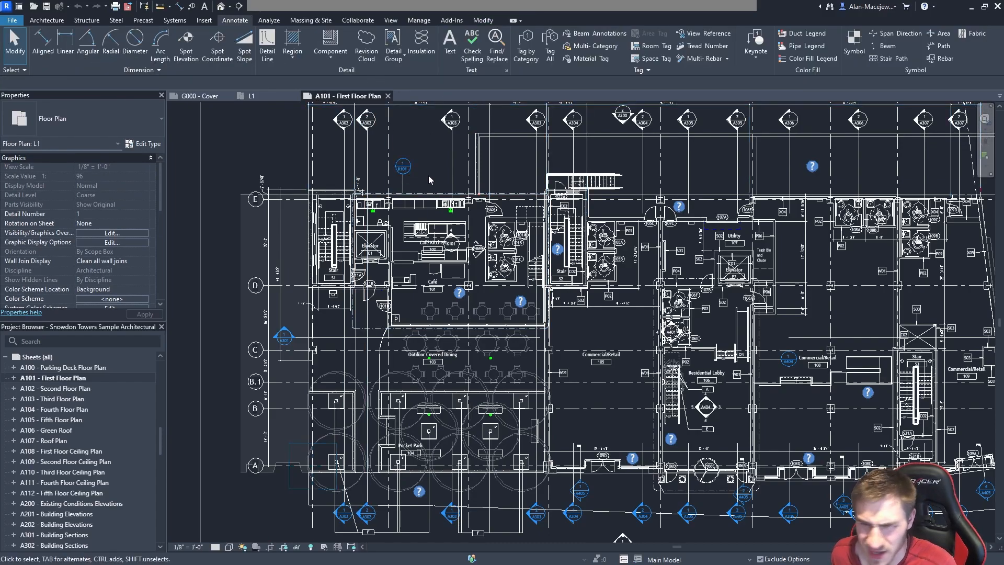
- Start a filled region in the L1 plan and duplicate its Solid Gray type as BLUE
left_click(292, 49)
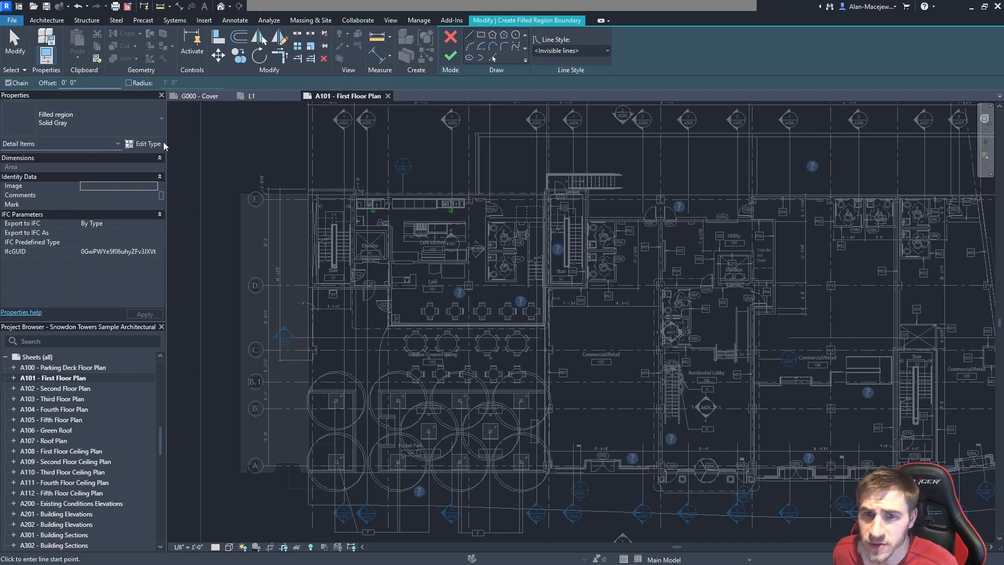
left_click(148, 144)
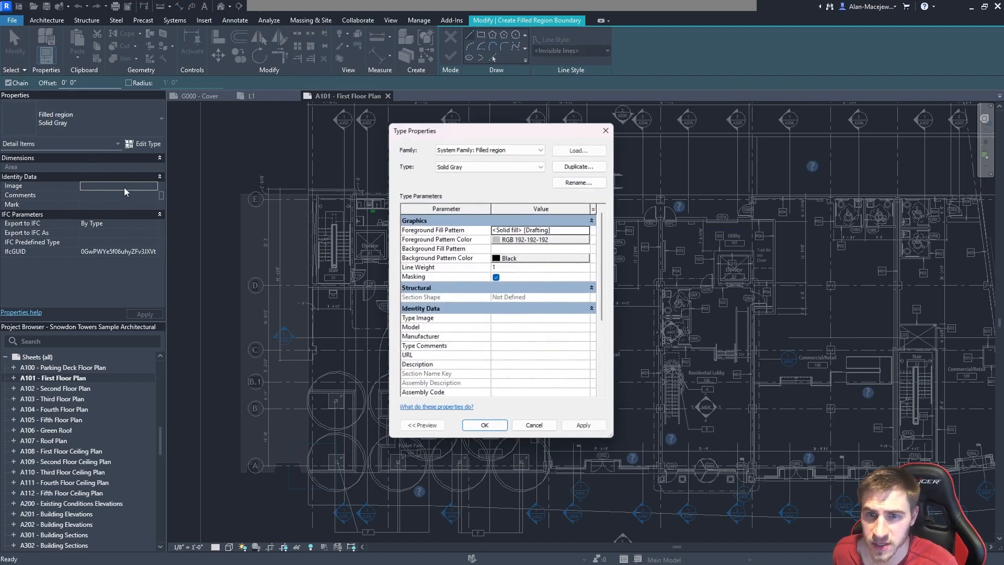
left_click(580, 165)
type("BLU")
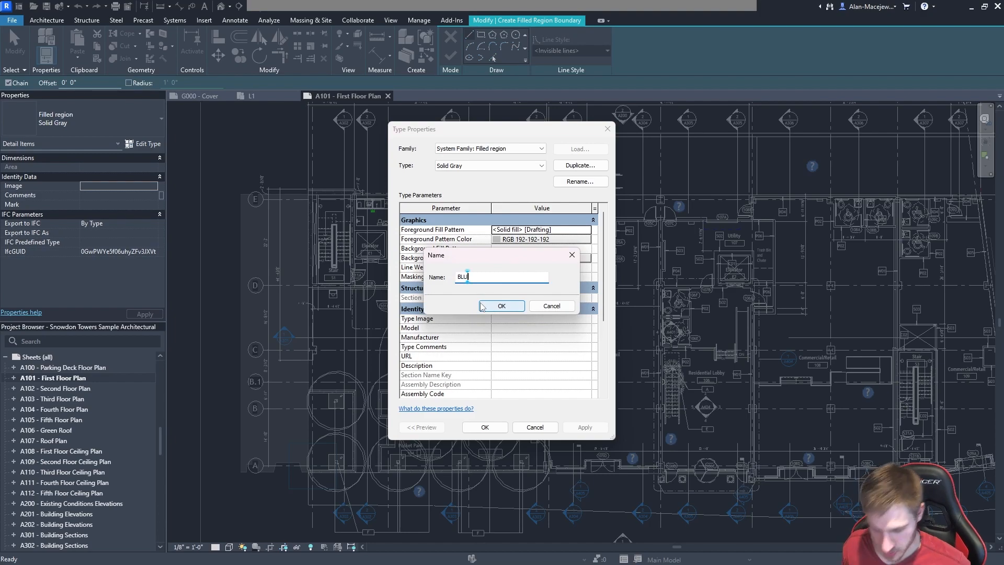
left_click(482, 307)
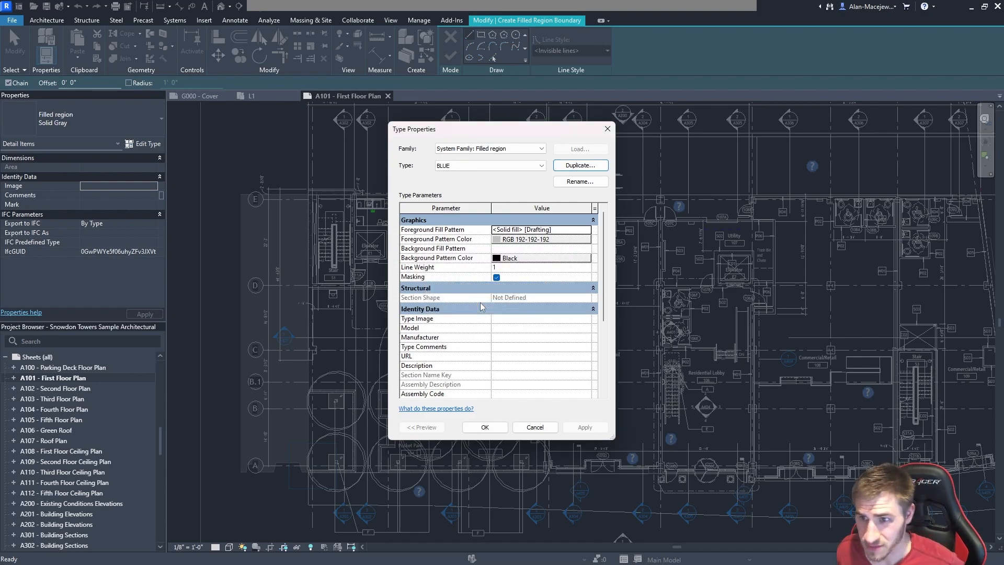
- Set the BLUE filled region type's foreground pattern color to RGB 000-128-255
left_click(559, 239)
left_click(460, 210)
left_click(543, 375)
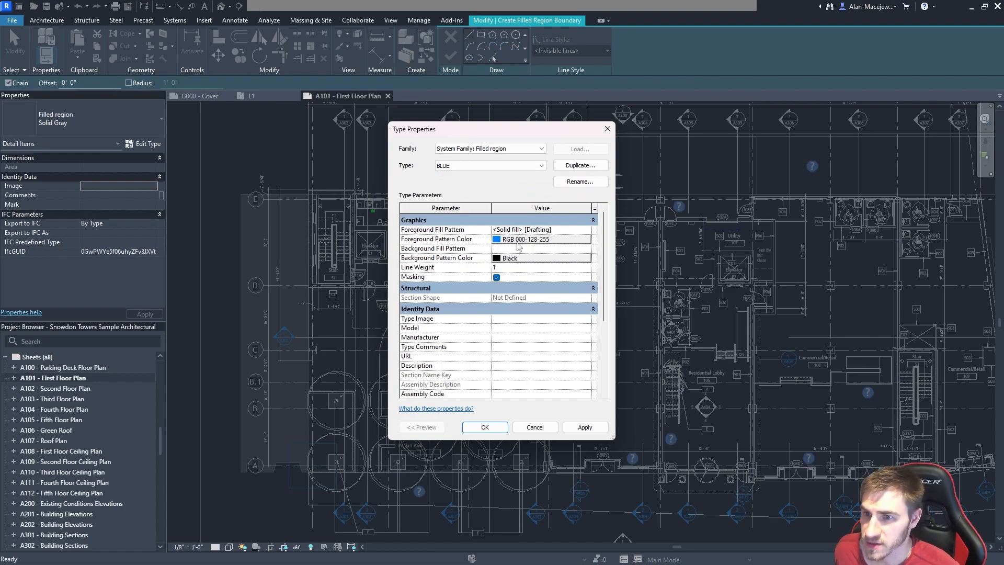
- Apply the BLUE filled region type, set the four boundary lines to the Fire Rated line style, and finish the sketch
left_click(484, 426)
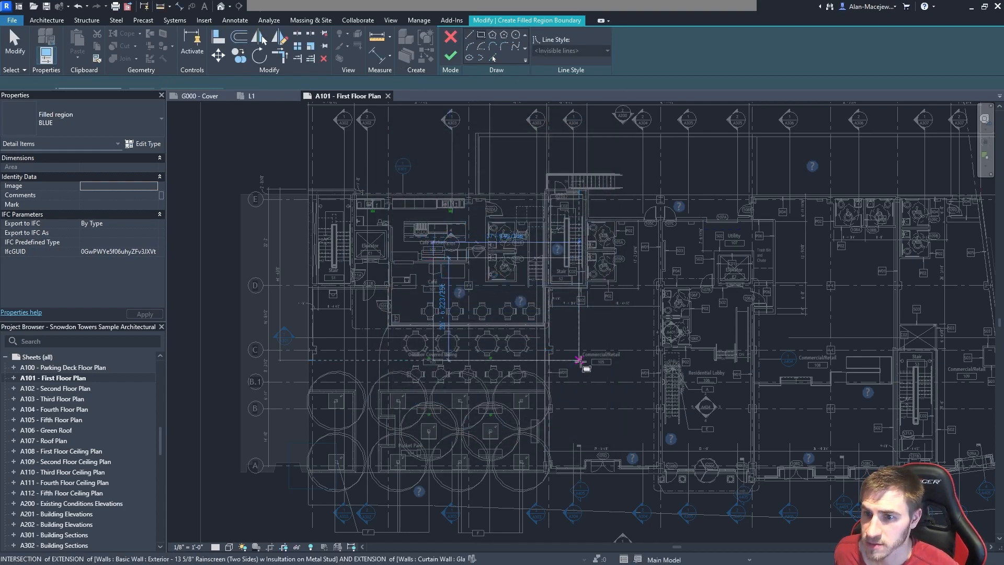
scroll(567, 320, "up", 2)
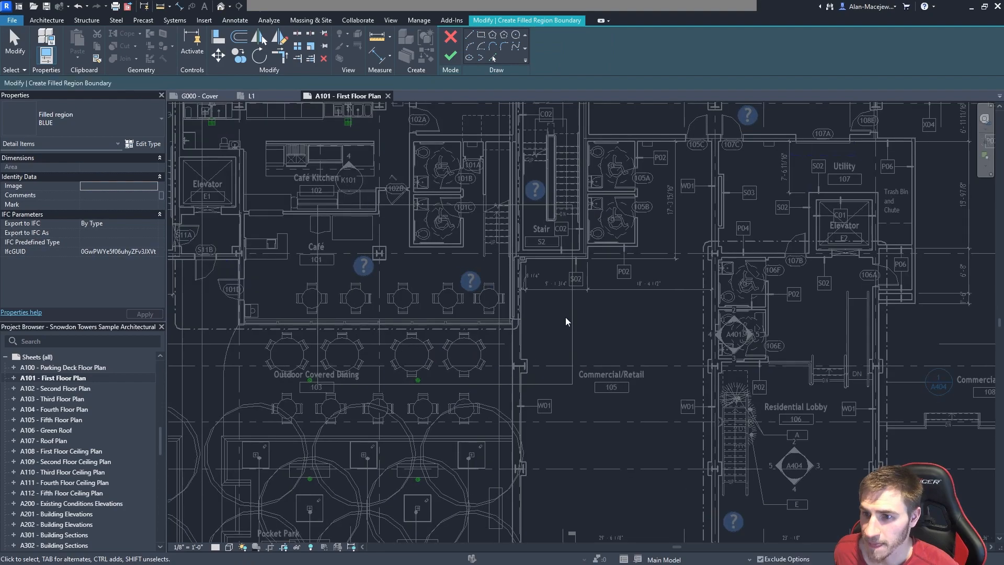
scroll(605, 319, "up", 1)
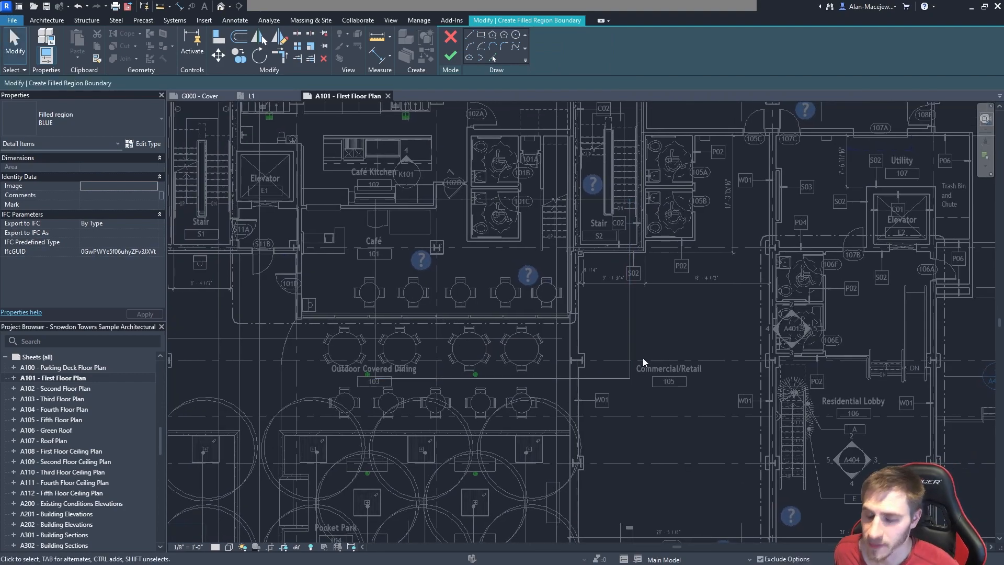
scroll(635, 319, "up", 2)
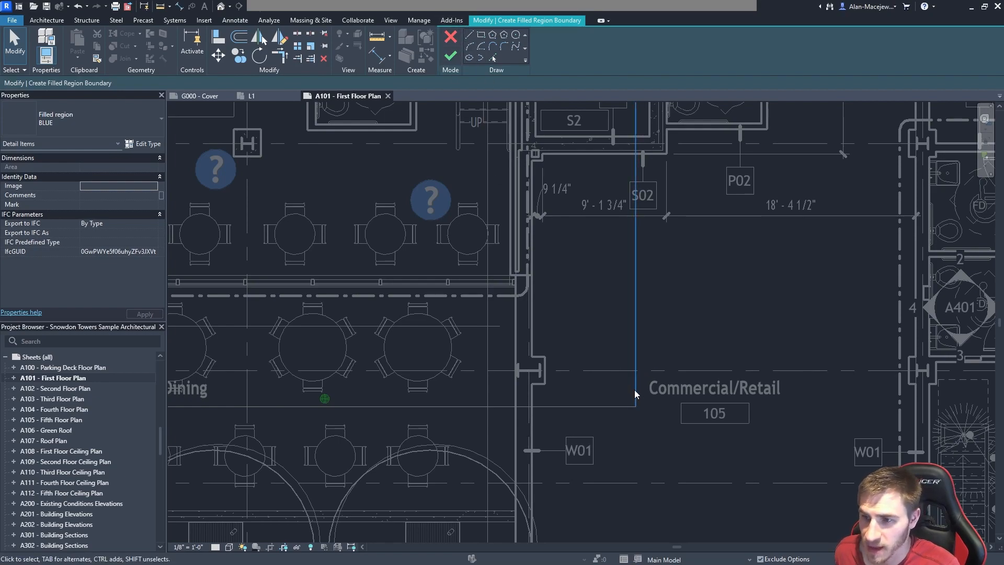
scroll(604, 402, "down", 1)
scroll(603, 403, "down", 2)
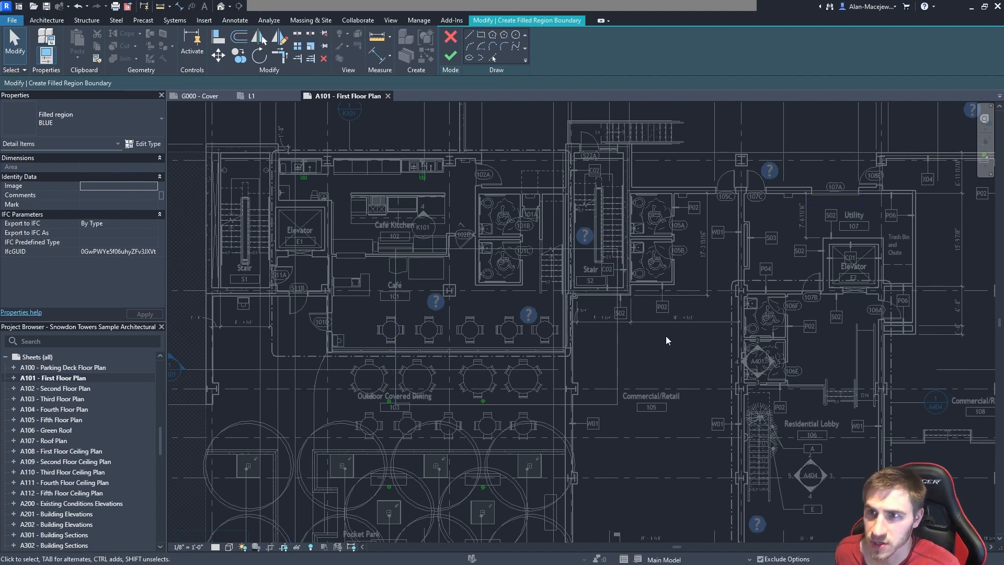
left_click_drag(662, 334, 592, 363)
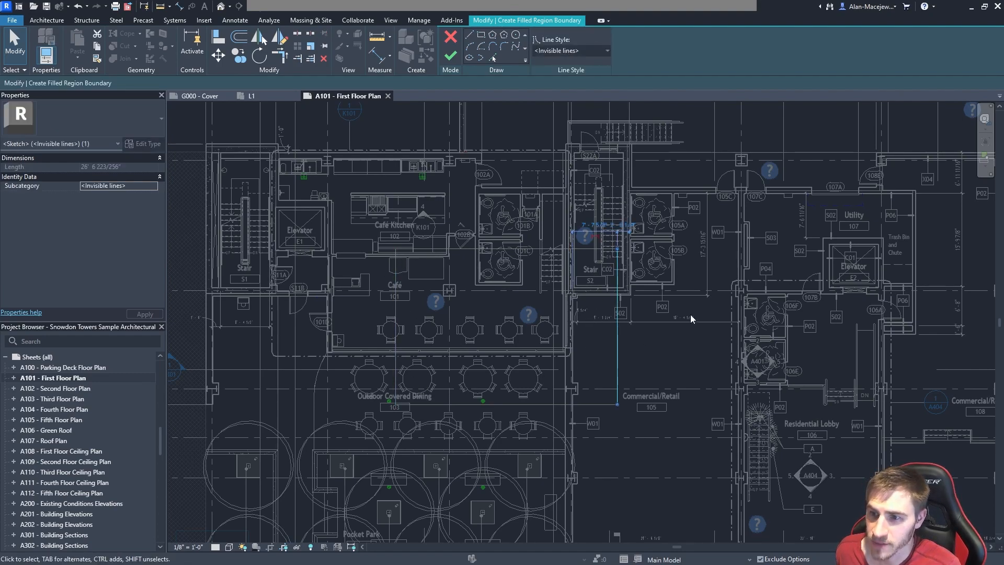
left_click_drag(668, 177, 313, 464)
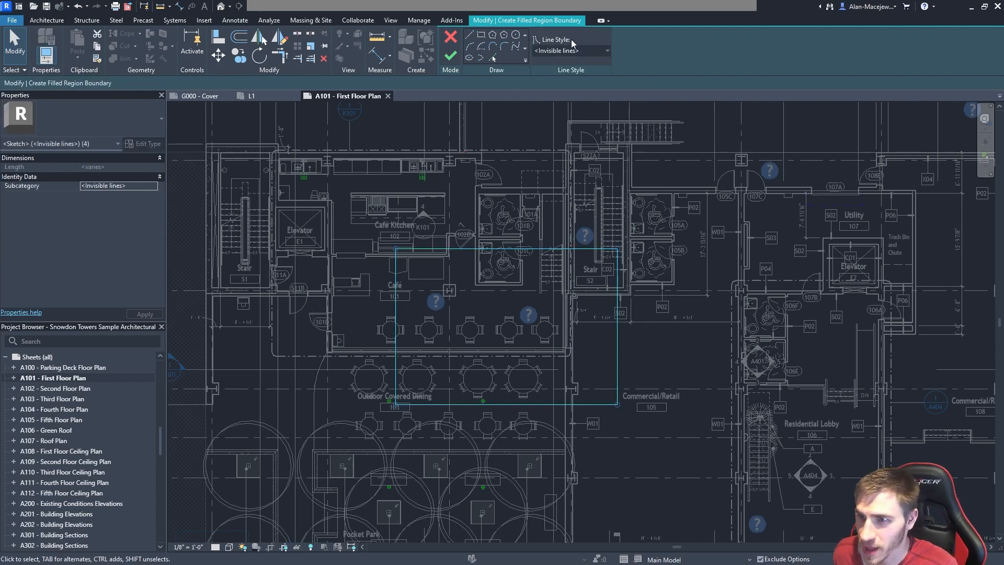
left_click(571, 50)
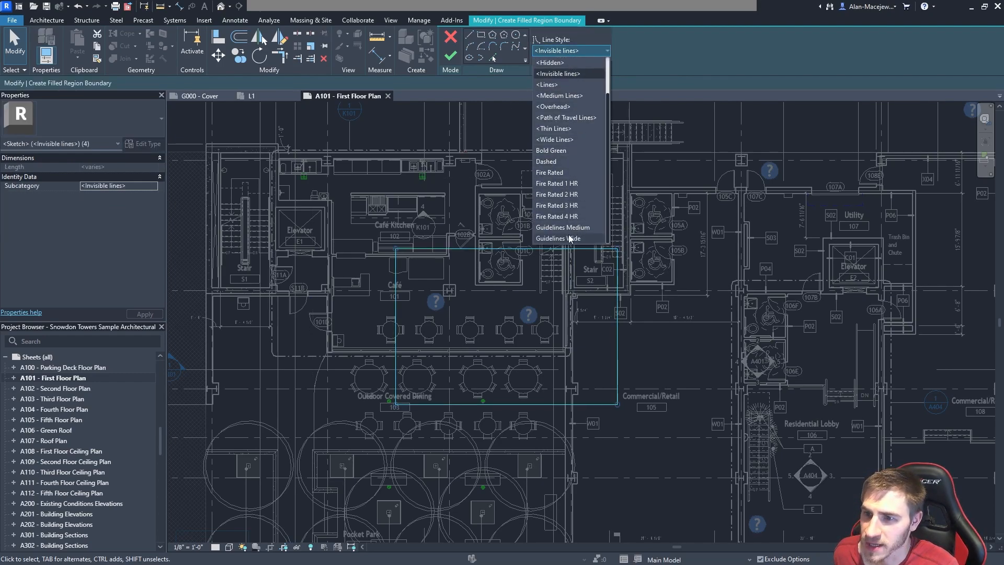
scroll(568, 230, "up", 2)
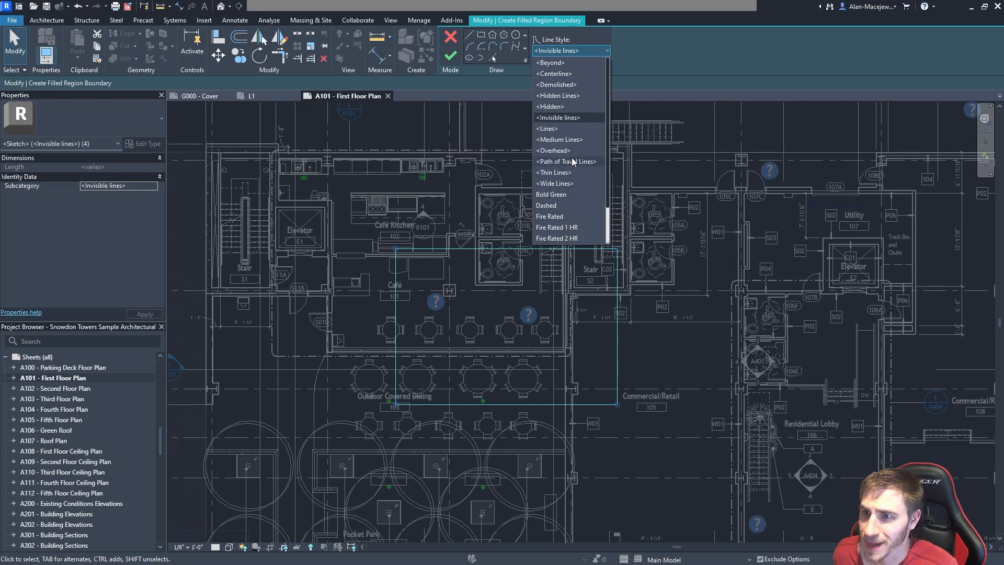
left_click(555, 220)
left_click(663, 331)
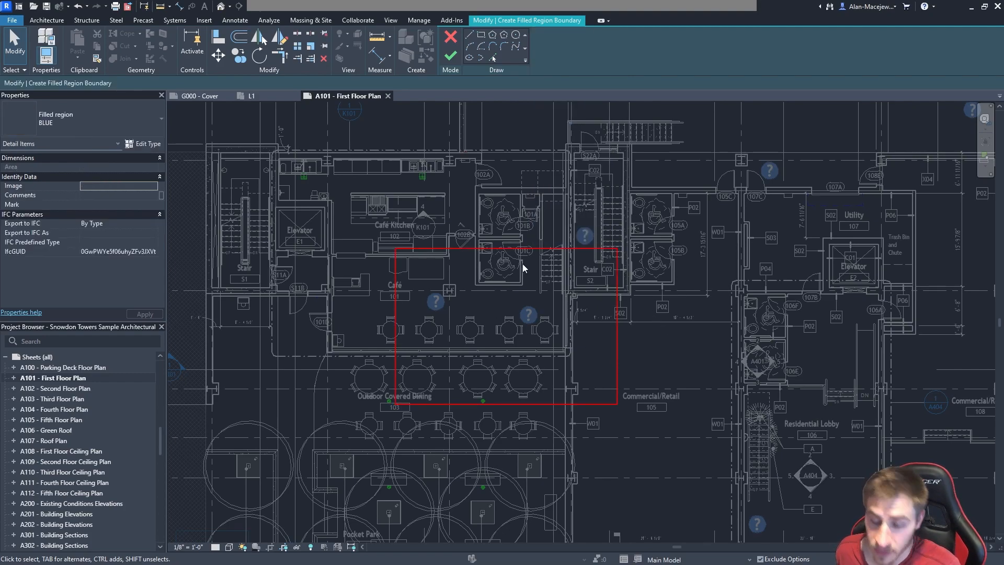
left_click(451, 56)
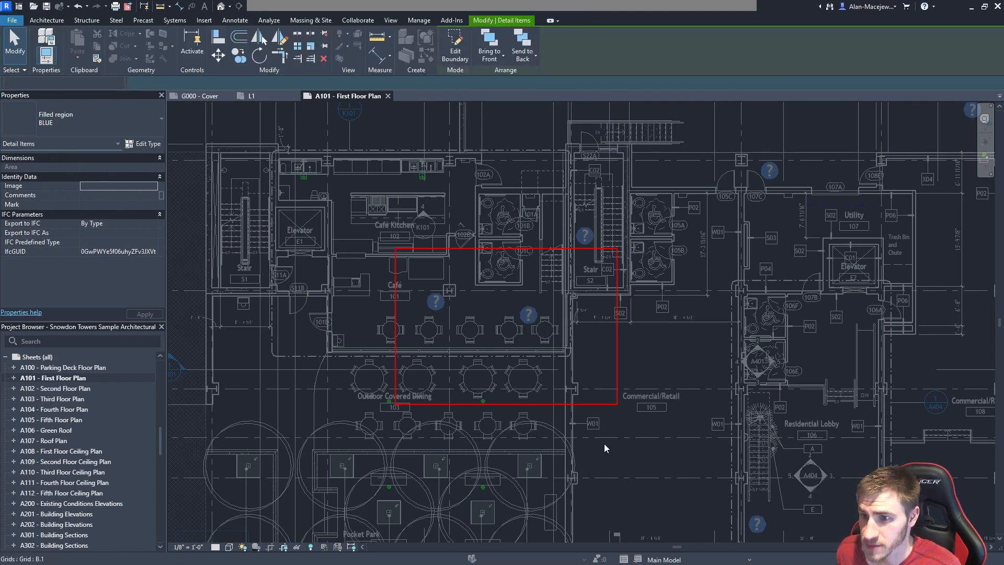
- Inspect the finished blue filled region in the L1 plan and delete it
left_click(619, 446)
scroll(528, 354, "up", 2)
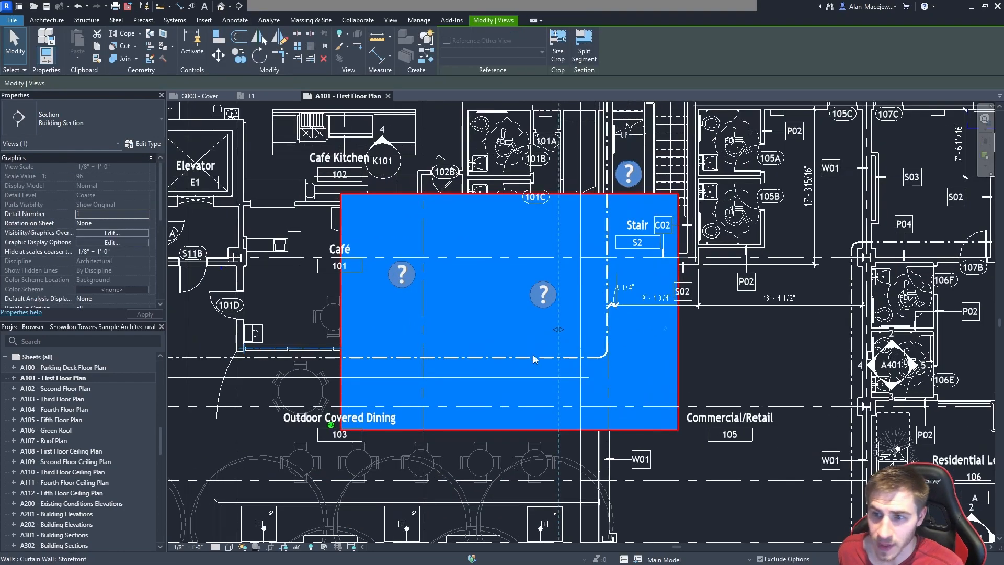
left_click(681, 369)
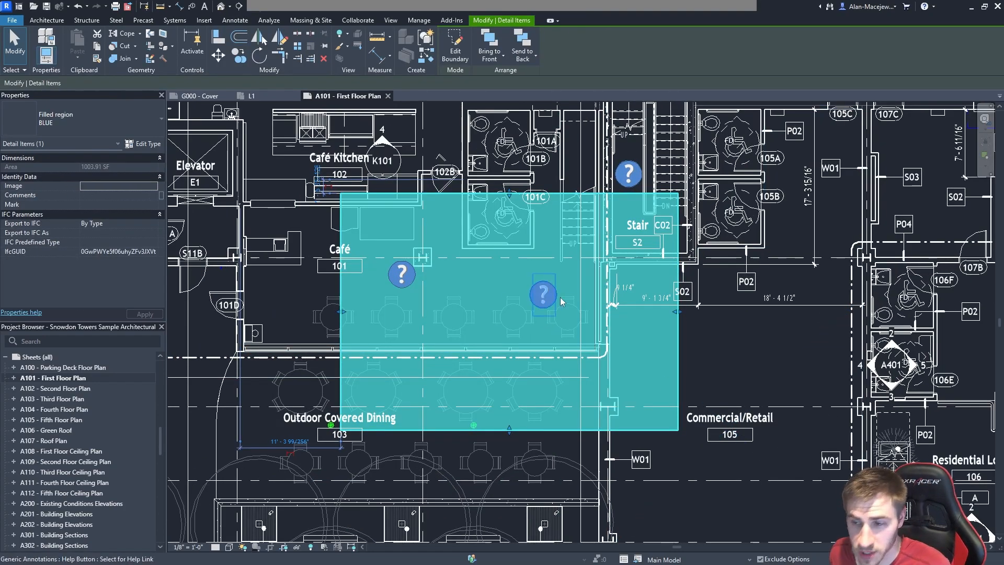
scroll(587, 329, "down", 2)
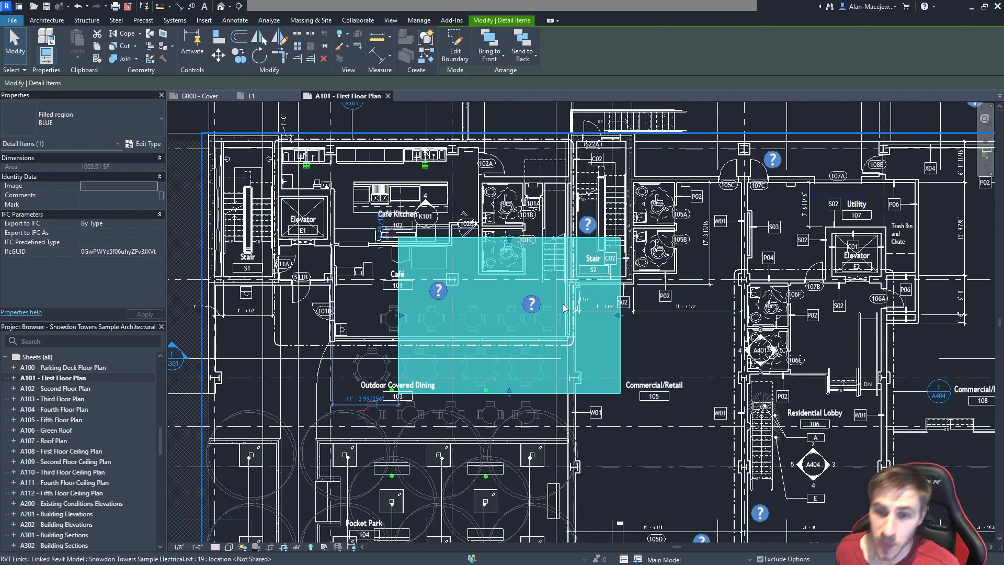
scroll(607, 338, "down", 2)
left_click(645, 338)
left_click(616, 348)
key("Delete")
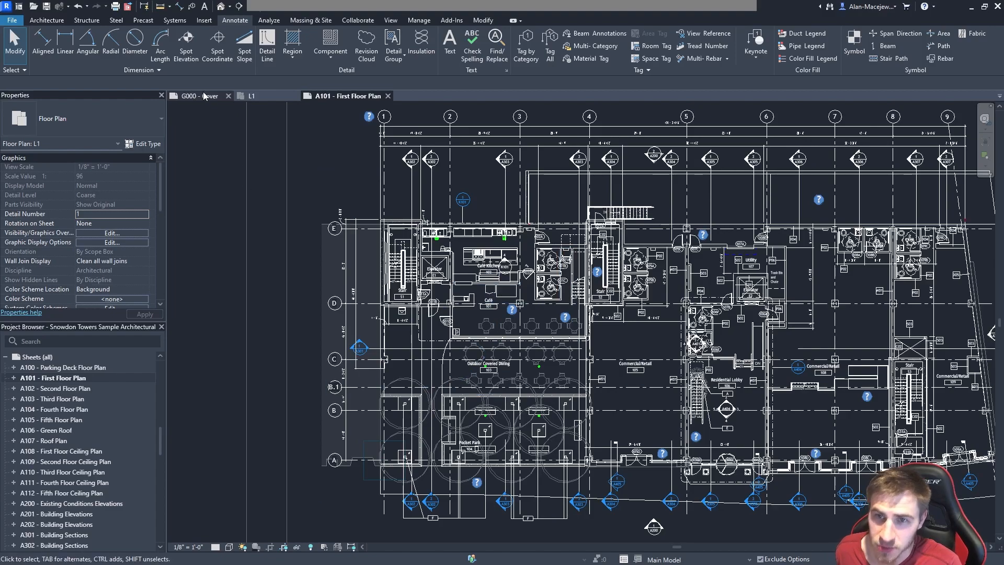
- Deactivate the L1 viewport to return to editing sheet A101
scroll(380, 324, "down", 5)
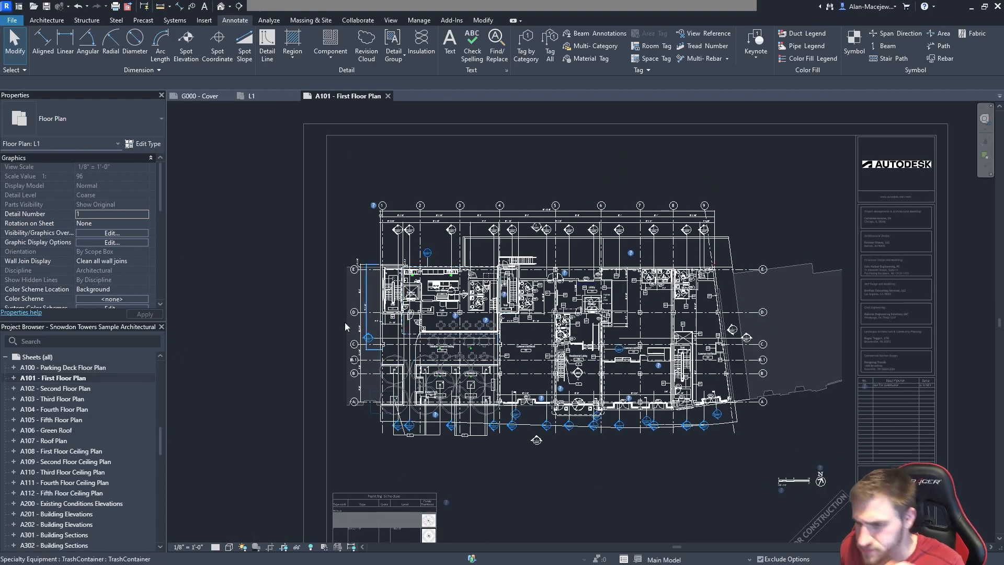
scroll(226, 280, "down", 1)
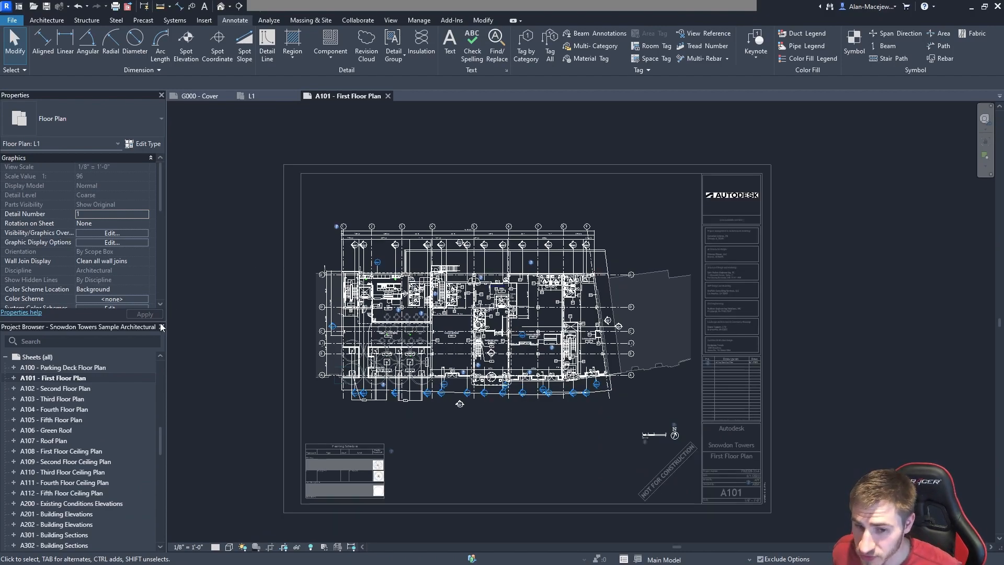
scroll(74, 452, "down", 8)
scroll(108, 440, "up", 10)
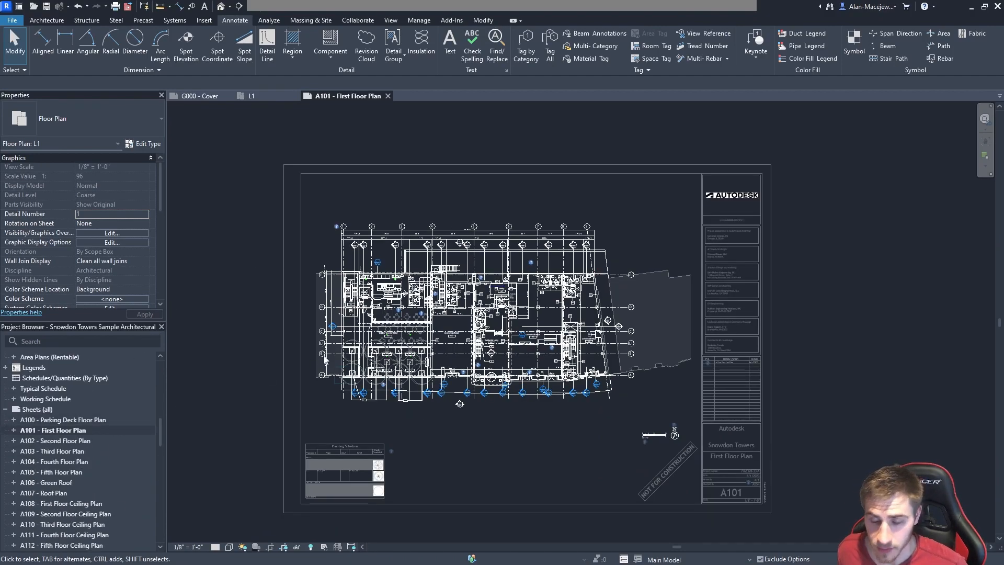
double_click(219, 341)
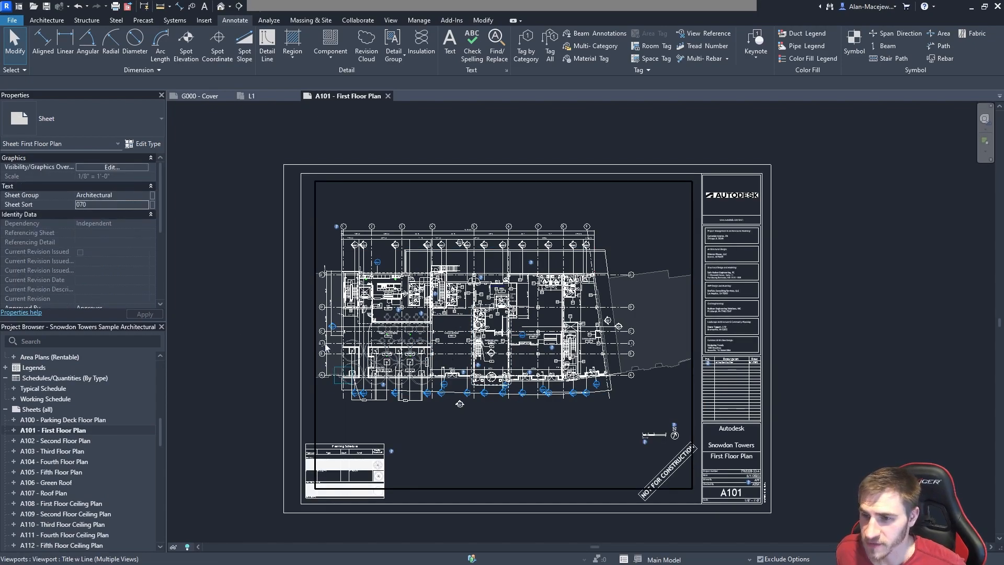
- Select the L1 viewport on sheet A101 and move it off the title block, beyond its left edge
left_click(325, 345)
right_click(435, 345)
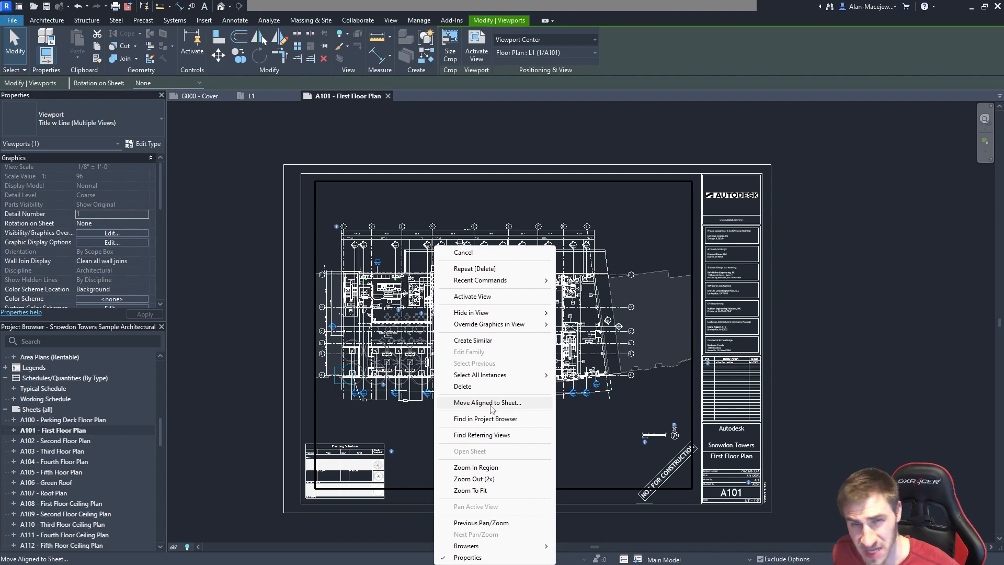
left_click(249, 380)
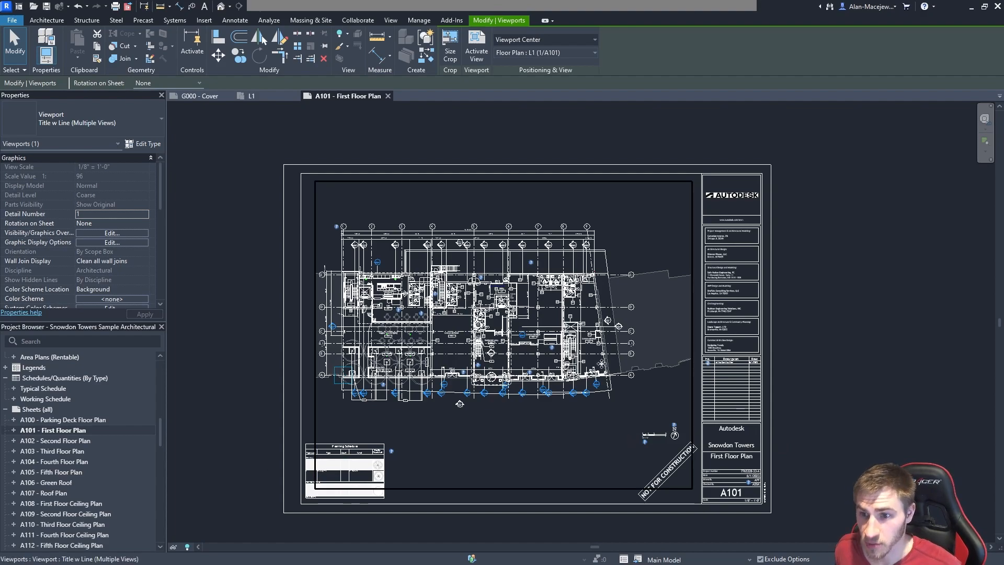
scroll(616, 405, "down", 2)
left_click_drag(672, 341, 403, 340)
left_click_drag(367, 339, 361, 340)
- Transfer the L1 viewport to sheet A102 - Second Floor Plan with Move Aligned to Sheet
right_click(329, 281)
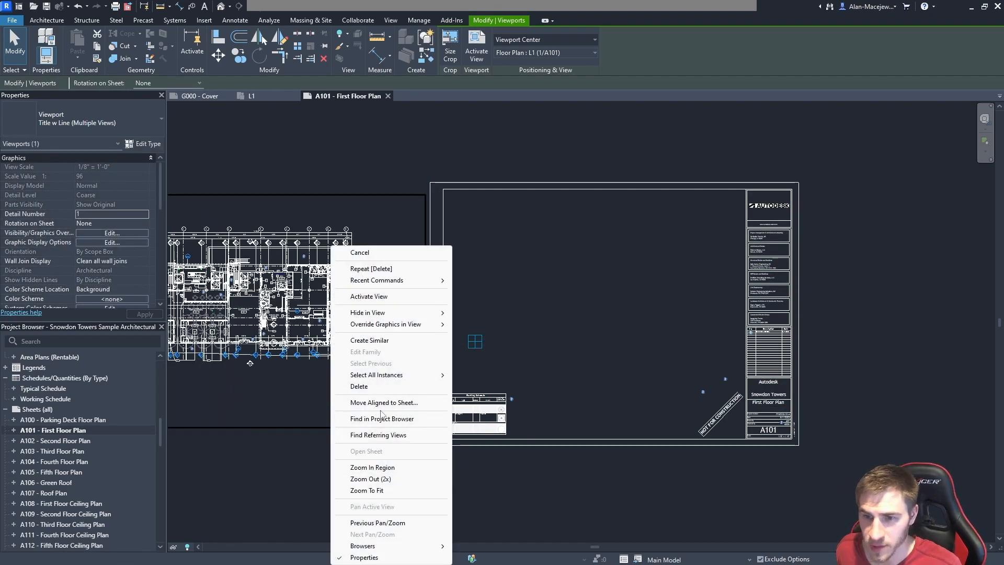
left_click(402, 404)
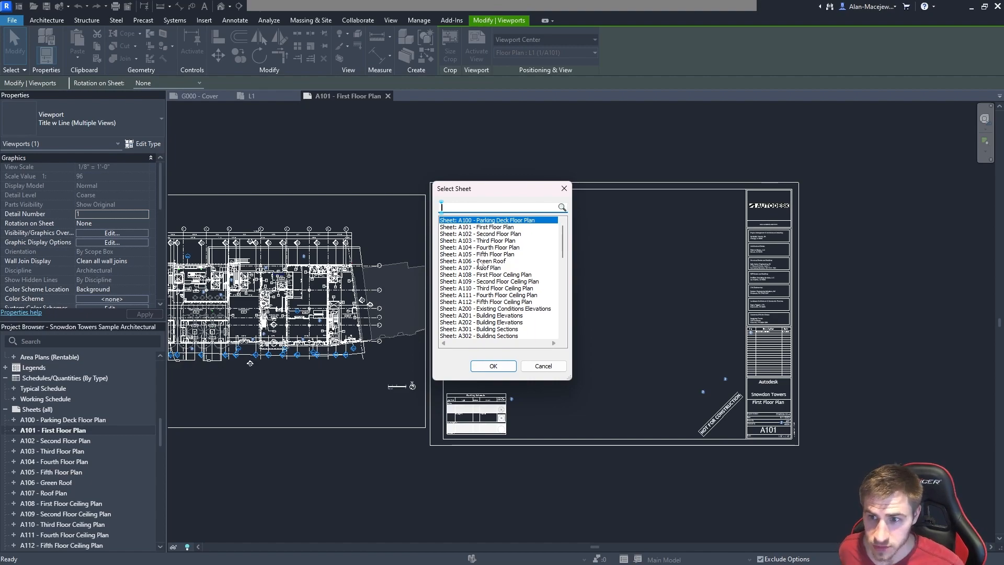
left_click(501, 233)
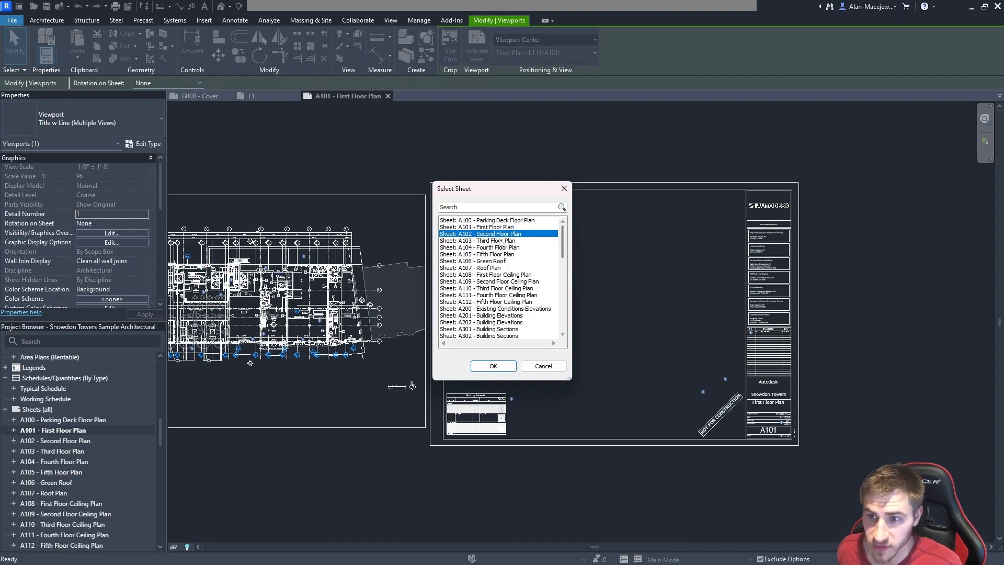
left_click(493, 365)
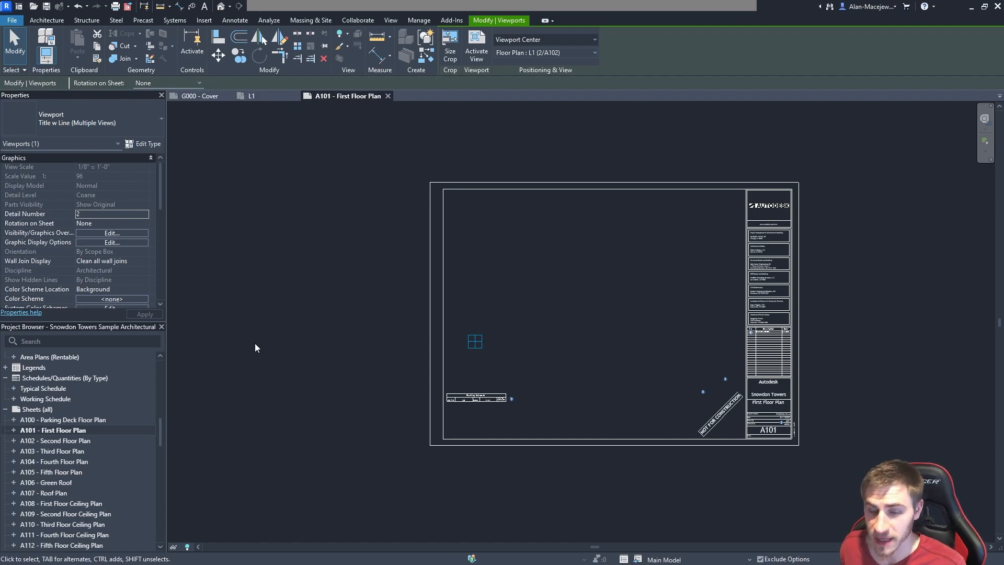
- Open sheet A102 - Second Floor Plan and delete the transferred L1 viewport beside the title block
left_click(14, 440)
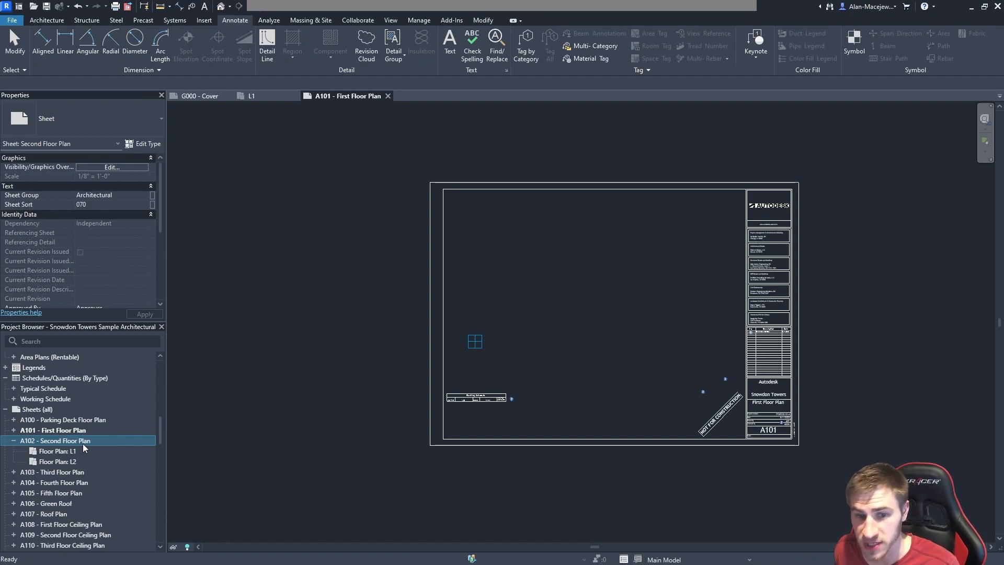
double_click(99, 441)
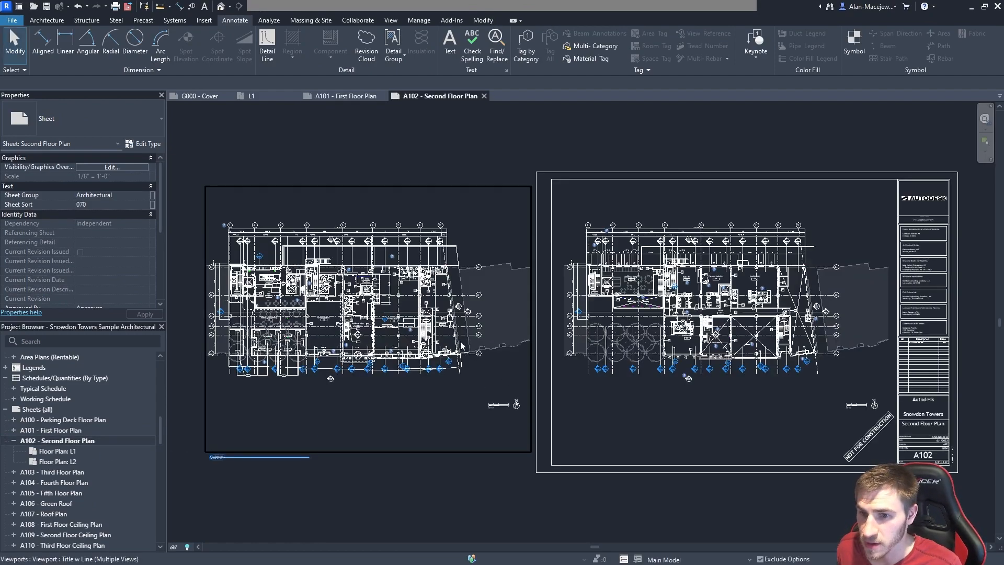
left_click(396, 342)
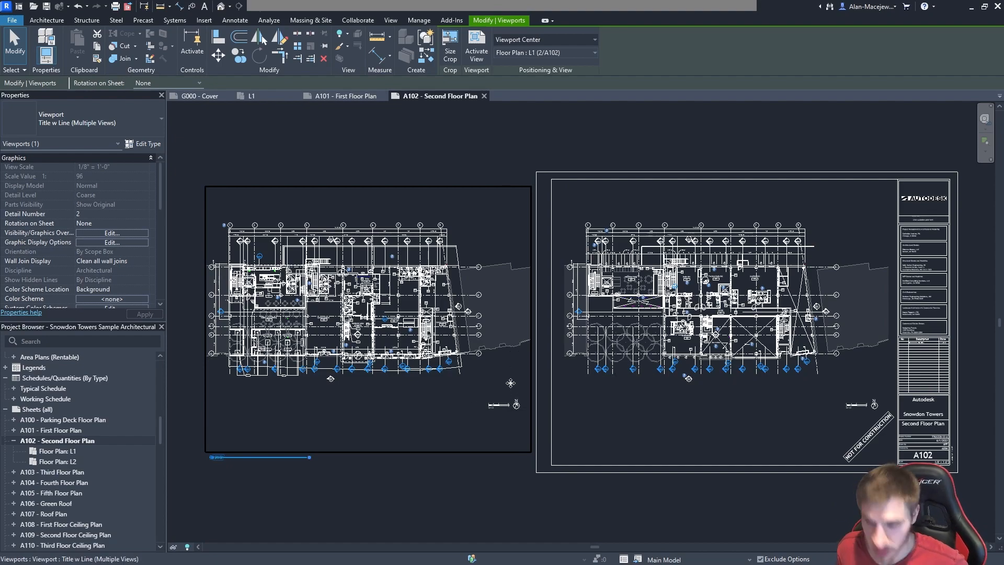
key("Delete")
middle_click_drag(415, 314, 327, 310)
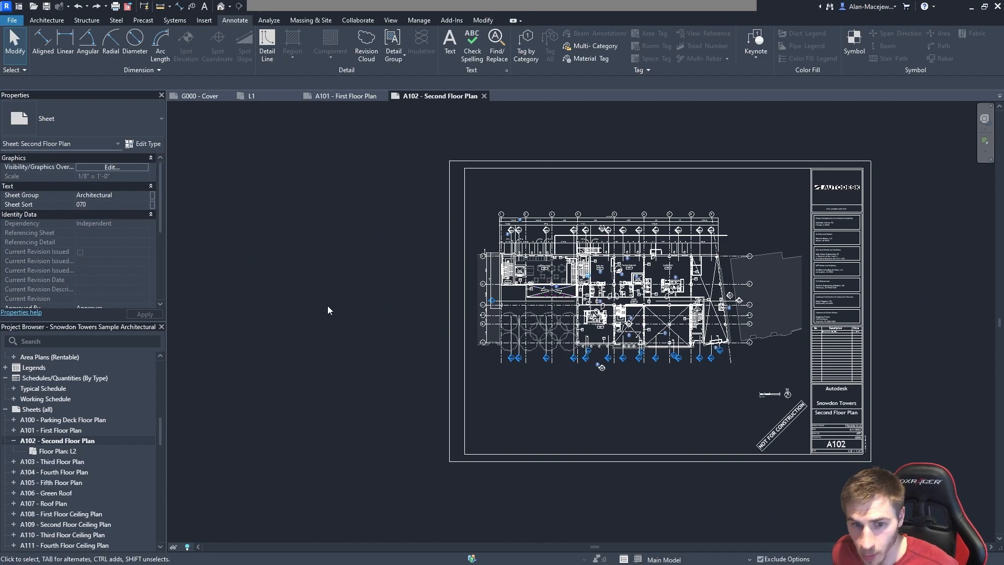
- Collapse the Floor Plans group and expand Floor Plans (Working) in the project browser to list its views
scroll(86, 406, "up", 10)
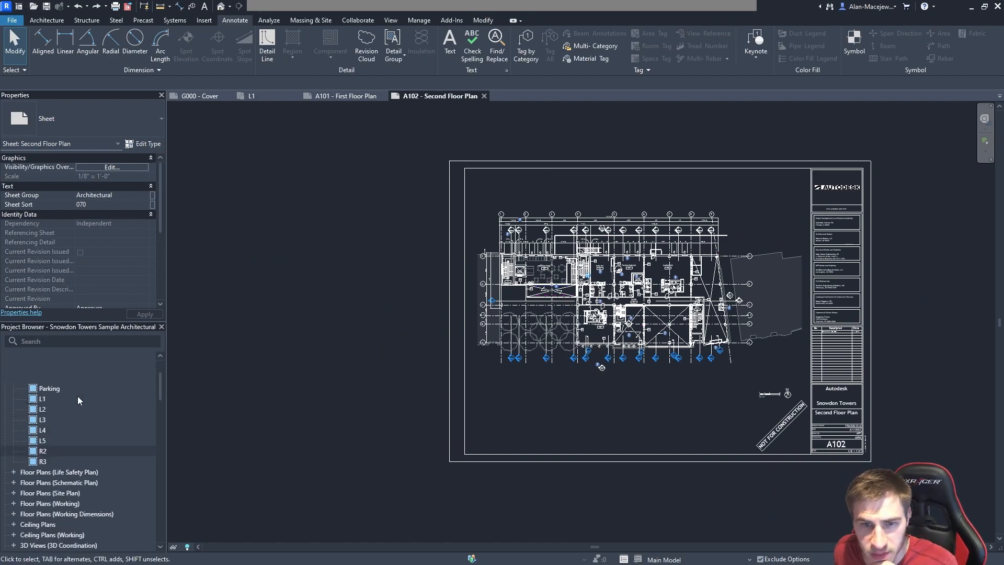
left_click(13, 377)
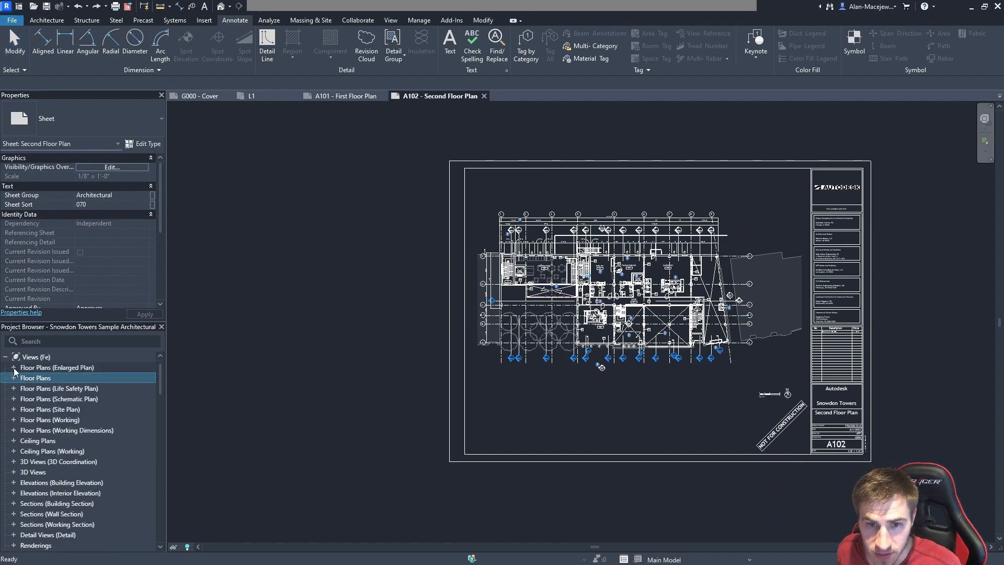
left_click(13, 367)
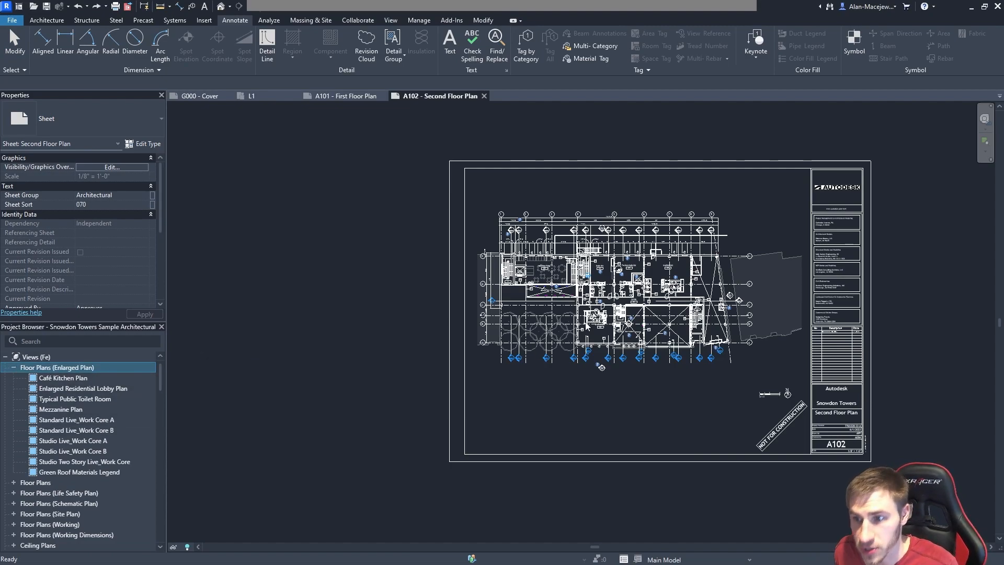
left_click(14, 368)
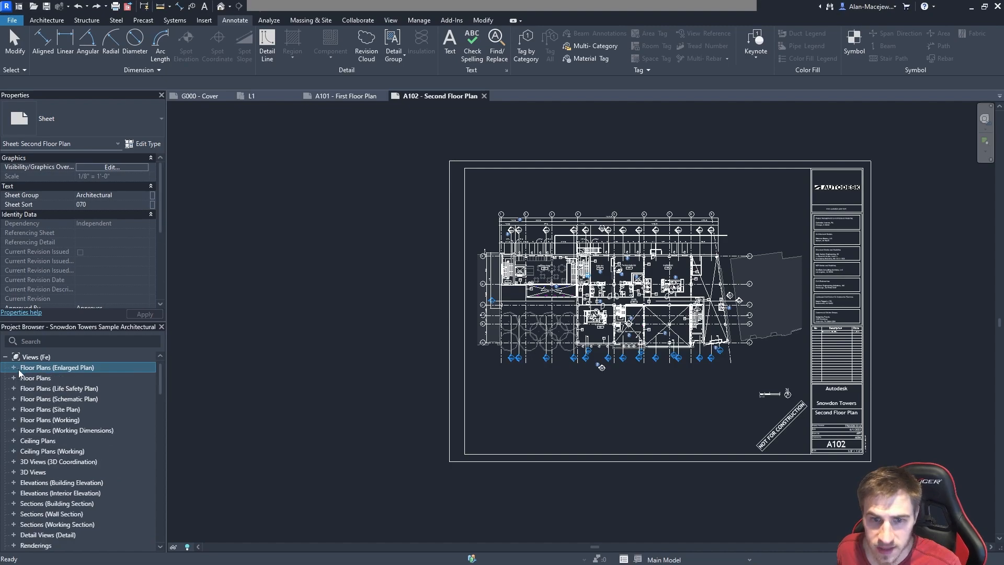
left_click(14, 420)
scroll(42, 467, "down", 5)
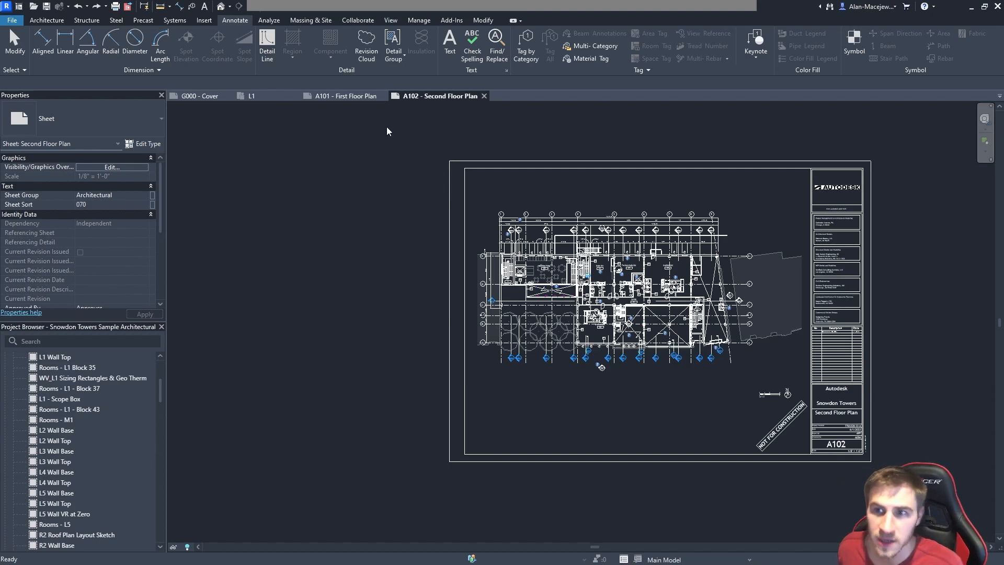
- Create a new sheet with the E 34 x 44 Horizontal title block
left_click(390, 19)
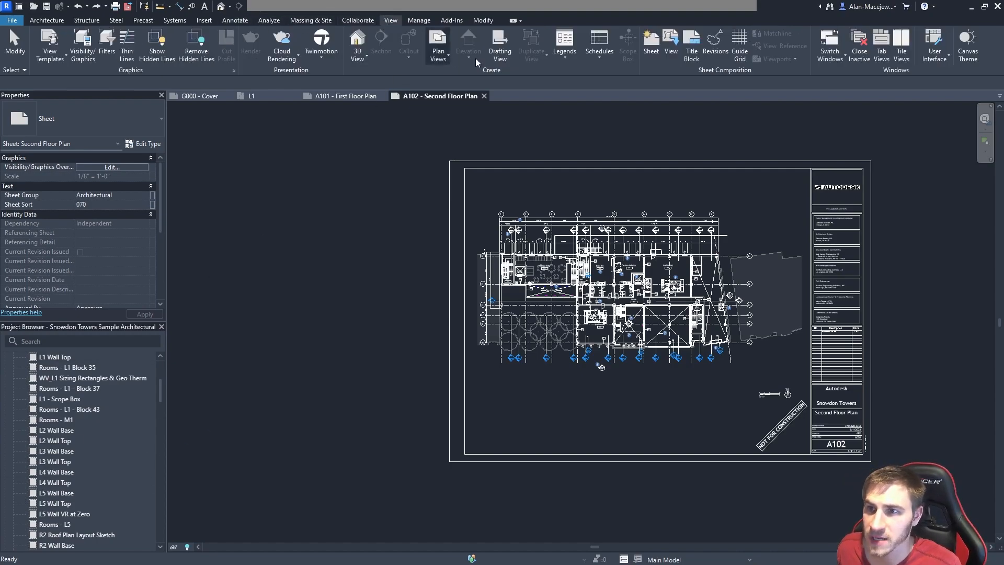
left_click(649, 48)
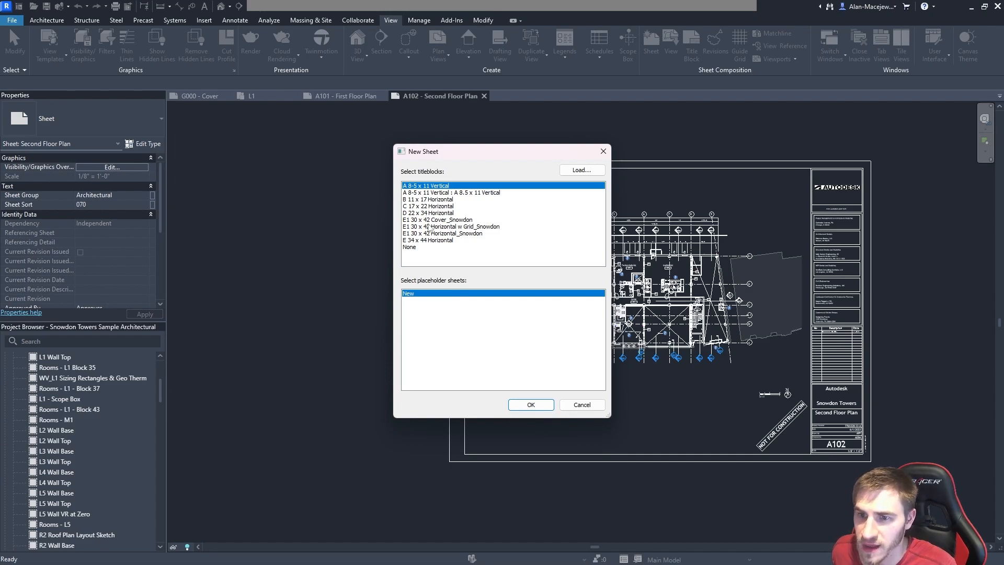
left_click(431, 240)
left_click(543, 409)
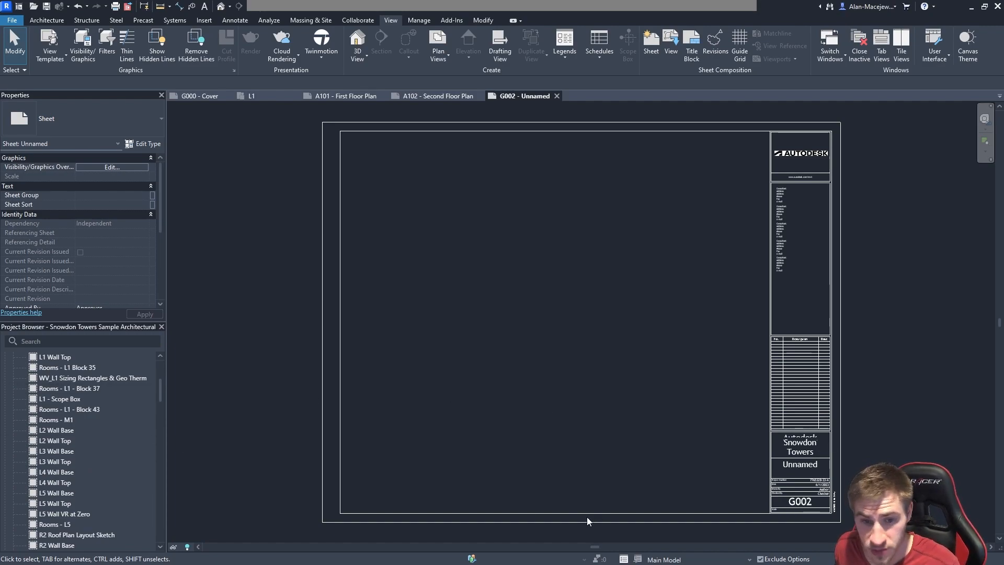
- Place the Rooms - M1 and L3 Wall Top plans one at a time on the new sheet, and undo both placements
left_click_drag(59, 421, 319, 378)
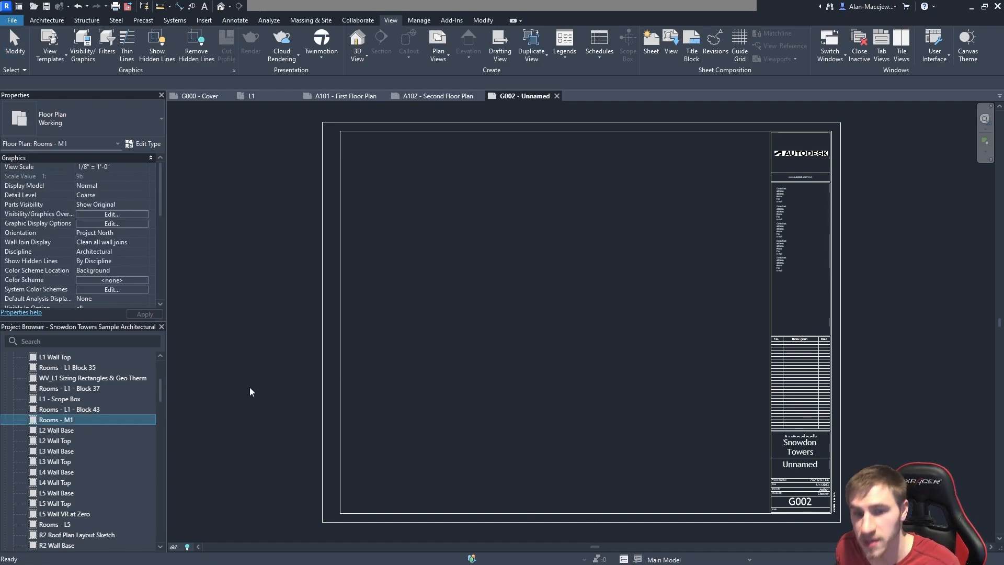
left_click(490, 307)
left_click_drag(58, 462, 590, 420)
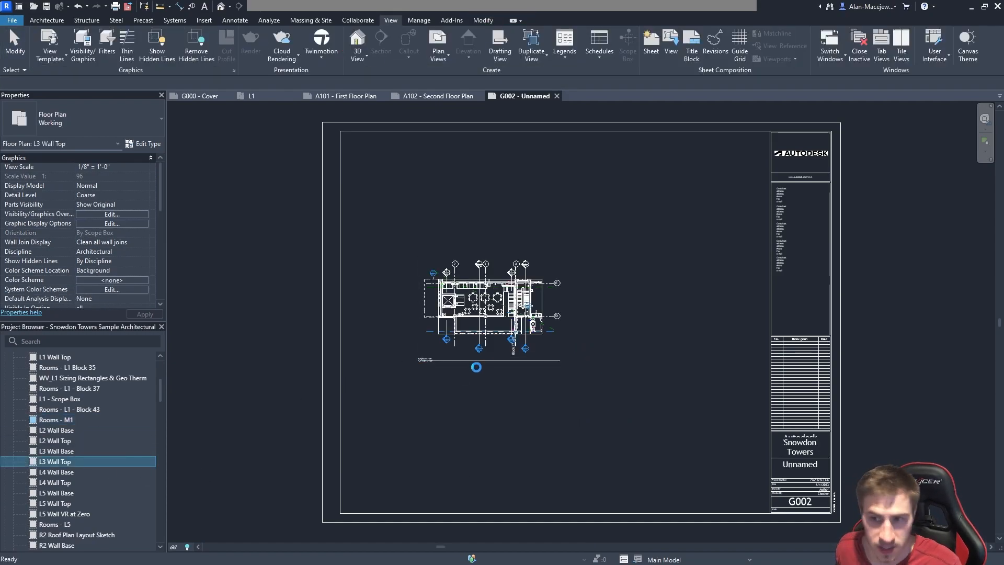
left_click(572, 380)
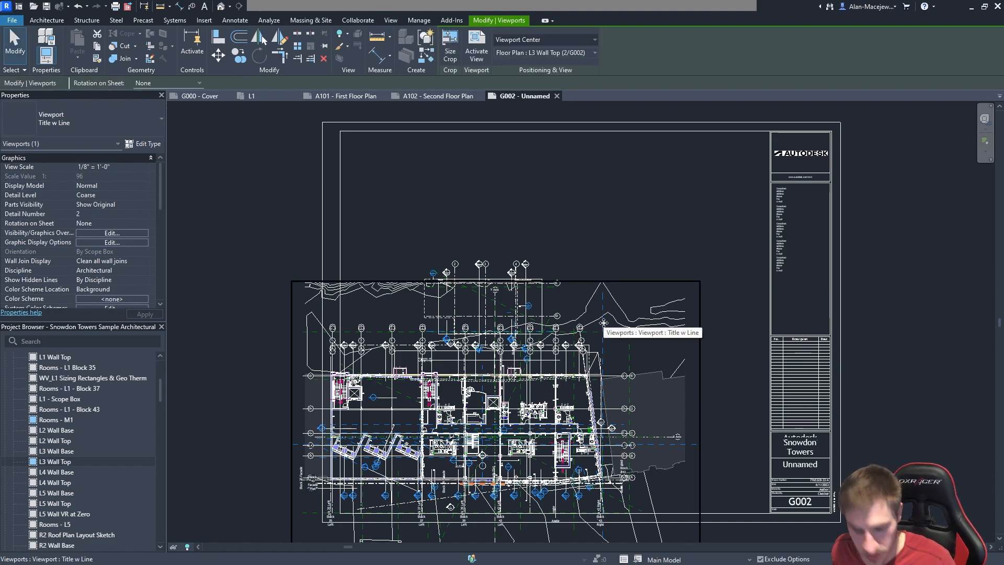
key("ctrl+z")
key("ctrl+z")
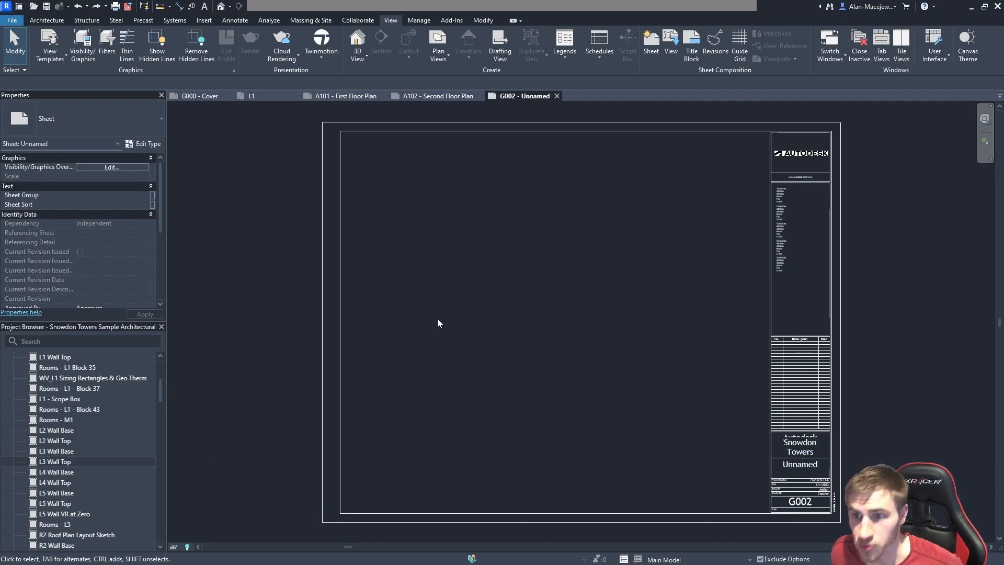
- Place L2 Wall Base, L3 Wall Top, L5 Wall Base, L5 Wall VR at Zero and Rooms - L5 together on sheet G002
left_click(56, 430)
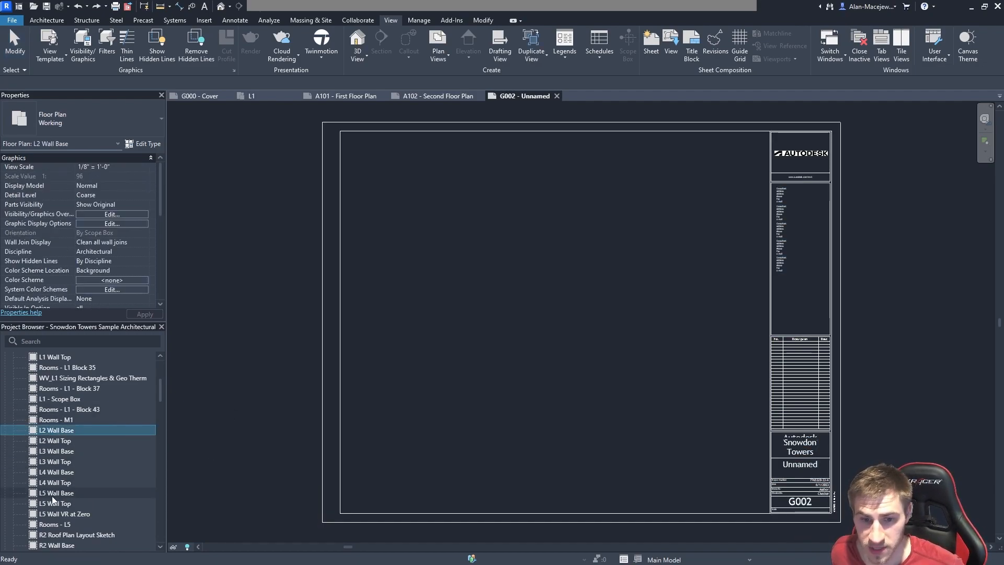
left_click(55, 461, "ctrl")
scroll(77, 499, "down", 4)
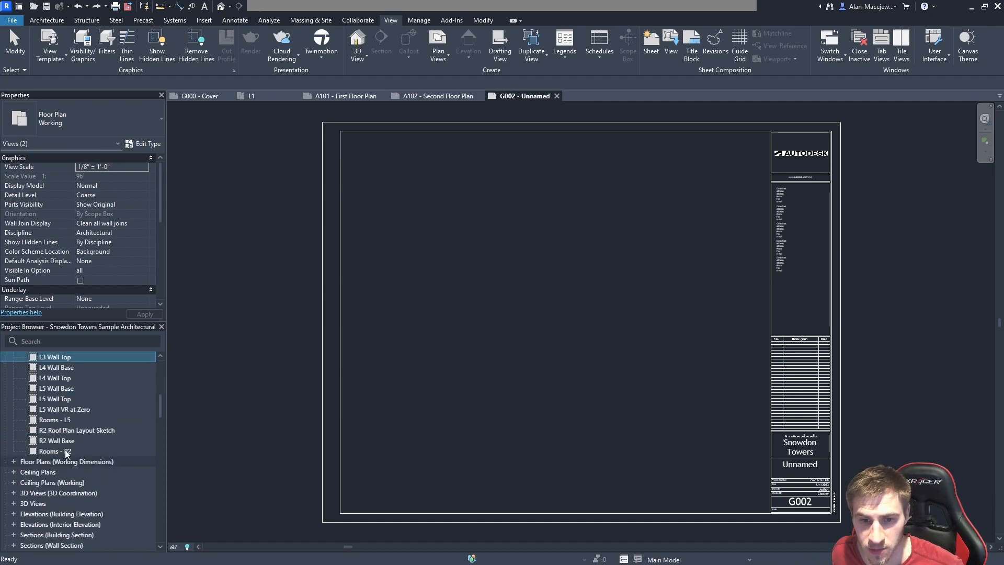
left_click(56, 389, "ctrl")
left_click(58, 410, "ctrl")
left_click(58, 420, "ctrl")
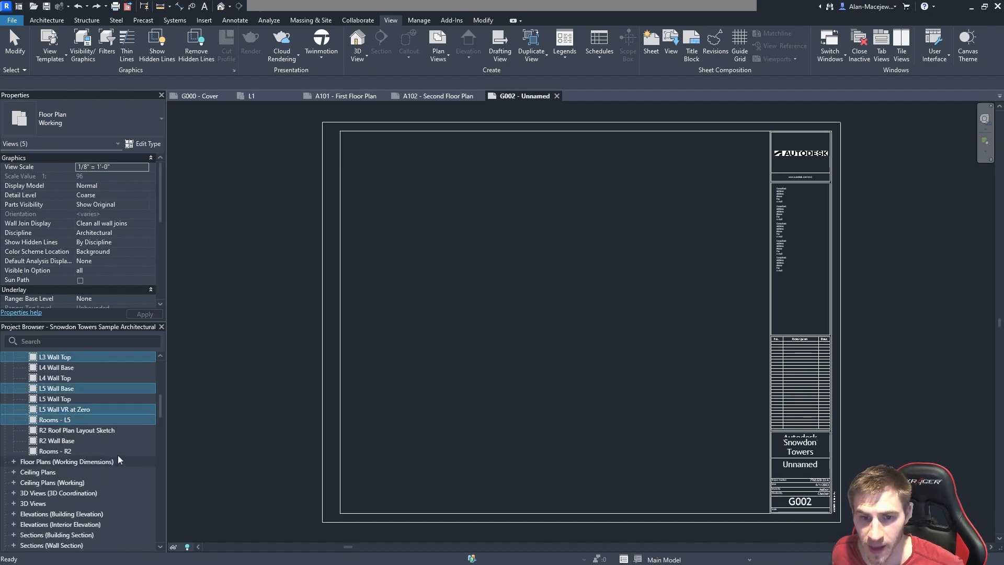
scroll(118, 458, "up", 7)
scroll(111, 460, "down", 4)
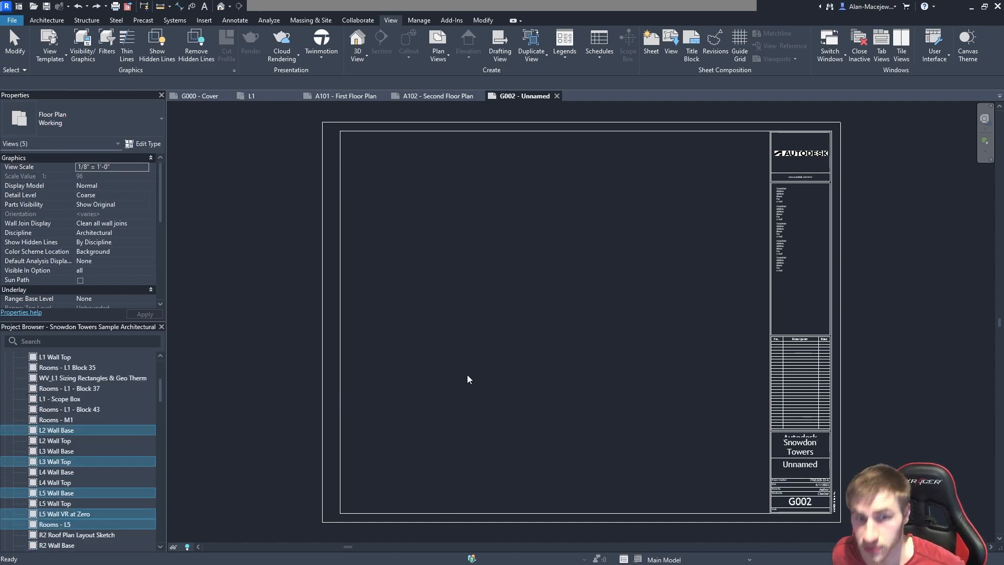
scroll(465, 369, "down", 1)
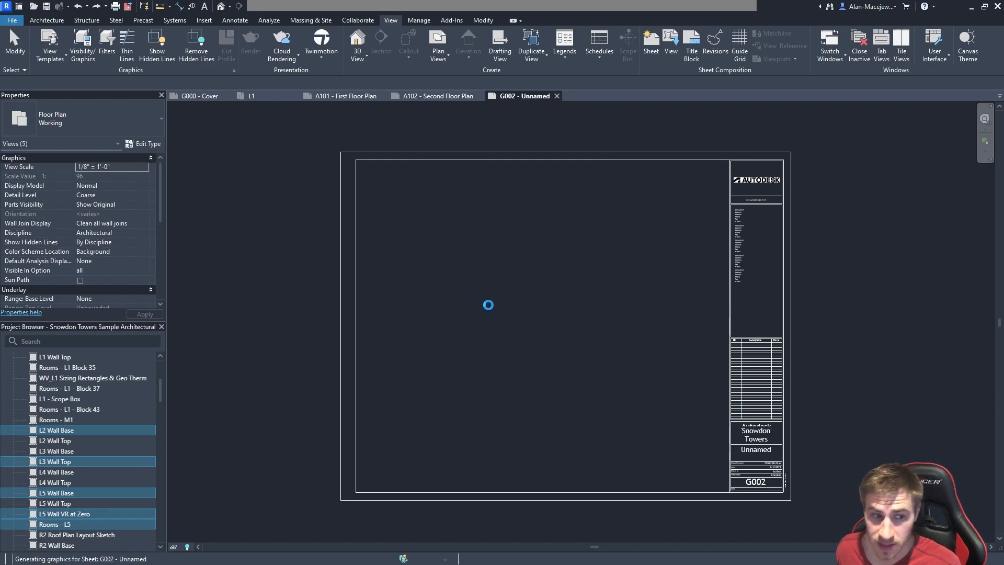
scroll(447, 260, "down", 5)
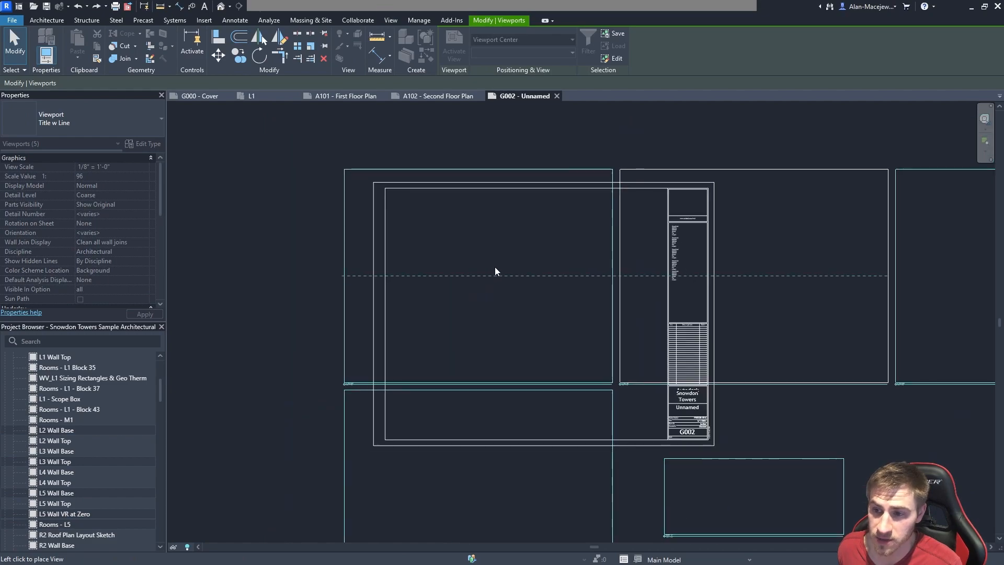
middle_click_drag(362, 214, 387, 260)
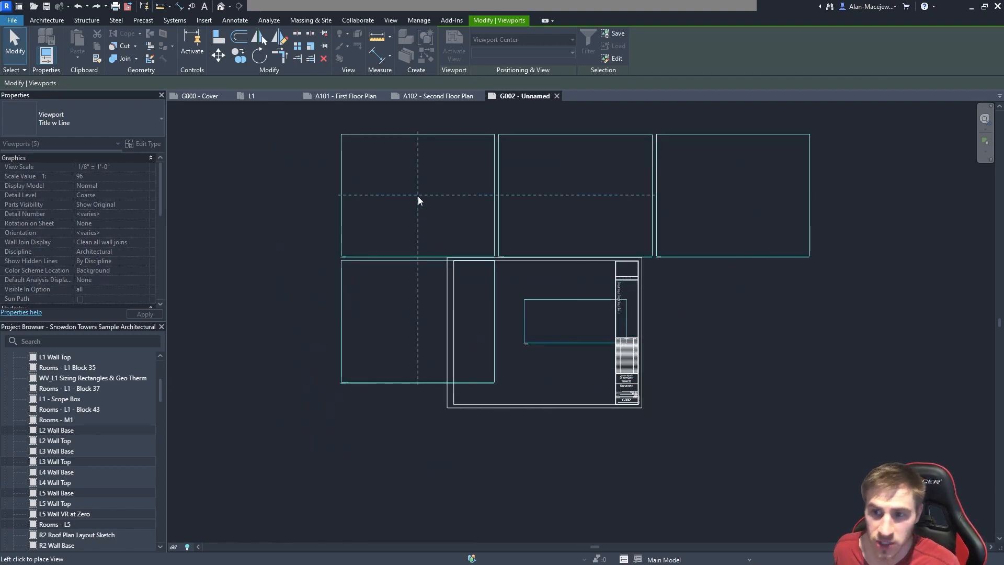
middle_click_drag(355, 171, 410, 273)
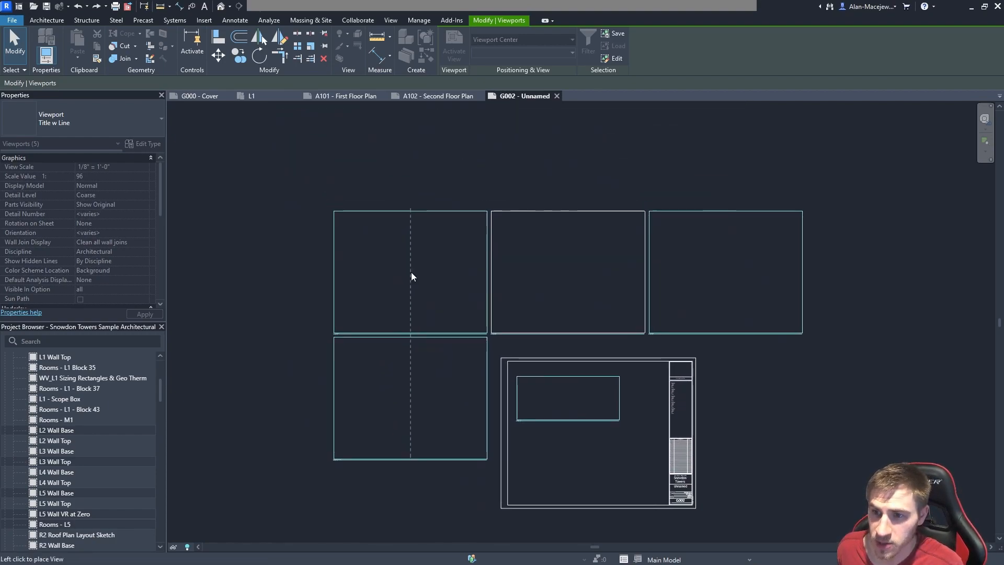
left_click(519, 278)
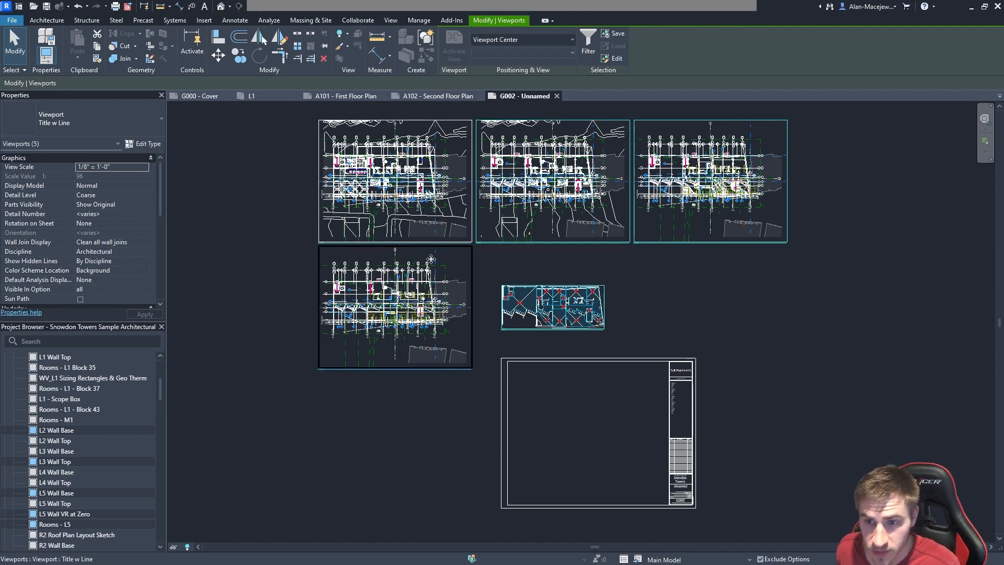
- Inspect the five placed viewports on sheet G002, clear their selection and undo the placement
scroll(435, 288, "up", 3)
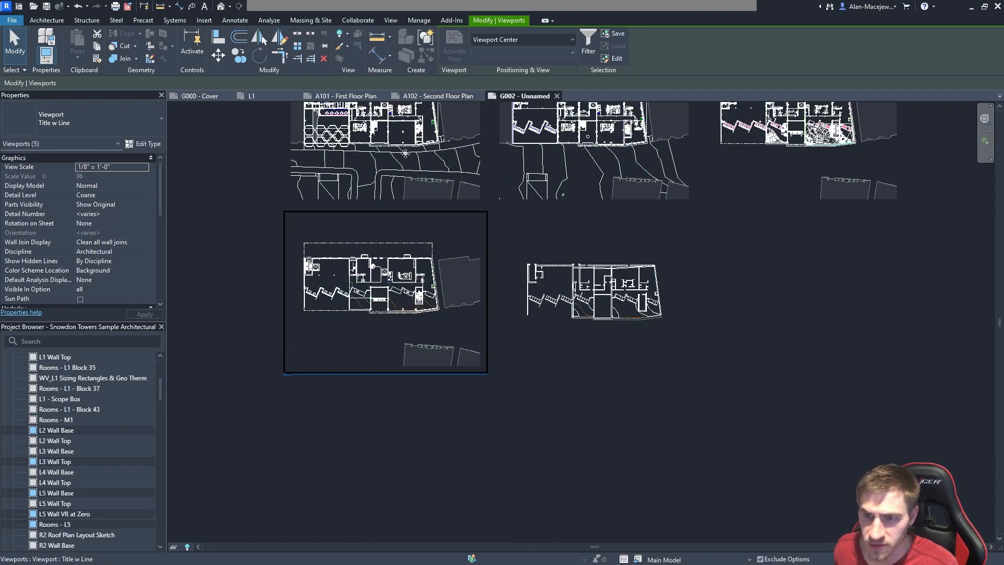
scroll(406, 156, "down", 2)
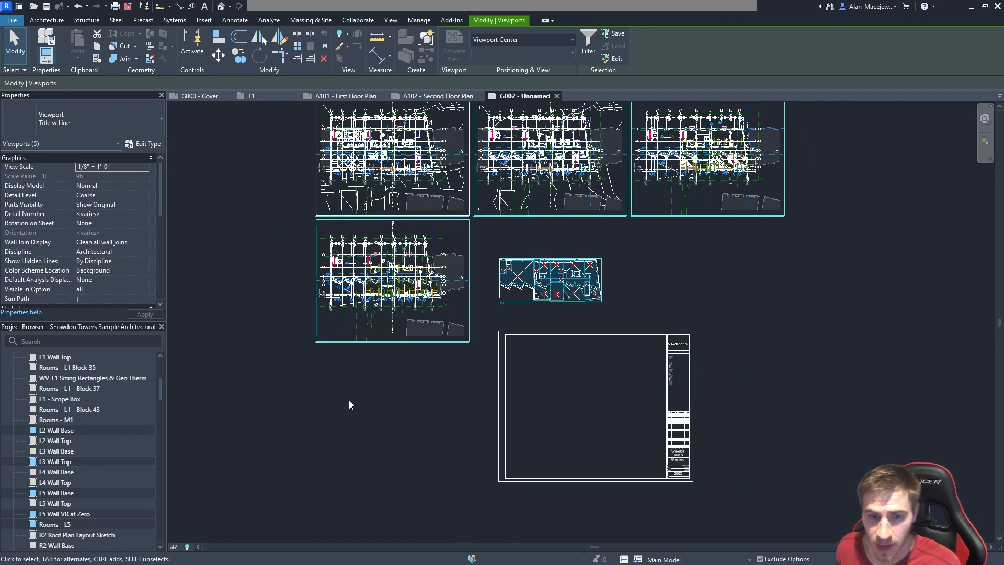
left_click(368, 364)
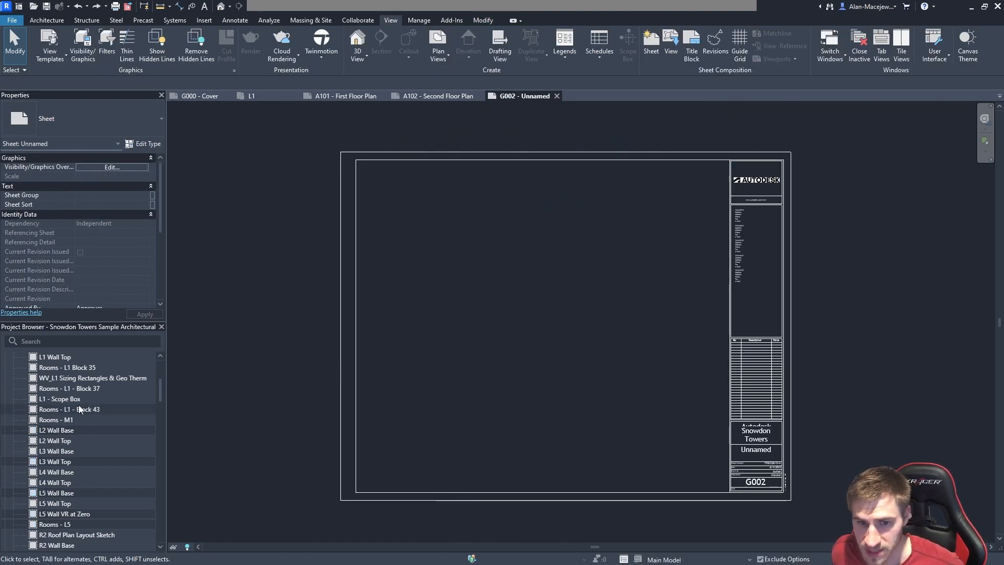
- Place the L1 - Scope Box, Rooms - M1 and R2 Wall Base plans together on sheet G002, outside the title block
left_click(65, 400)
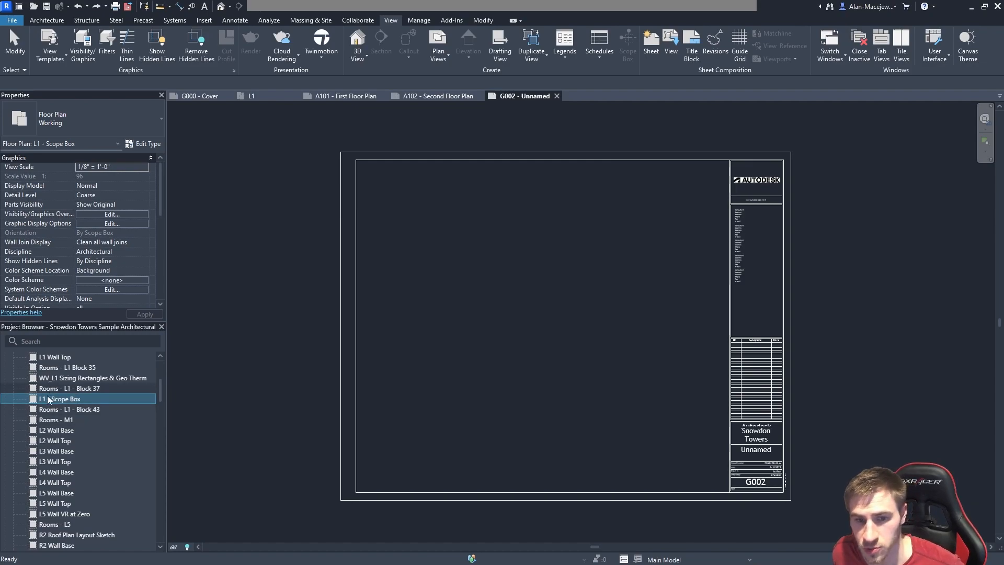
left_click(61, 419, "ctrl")
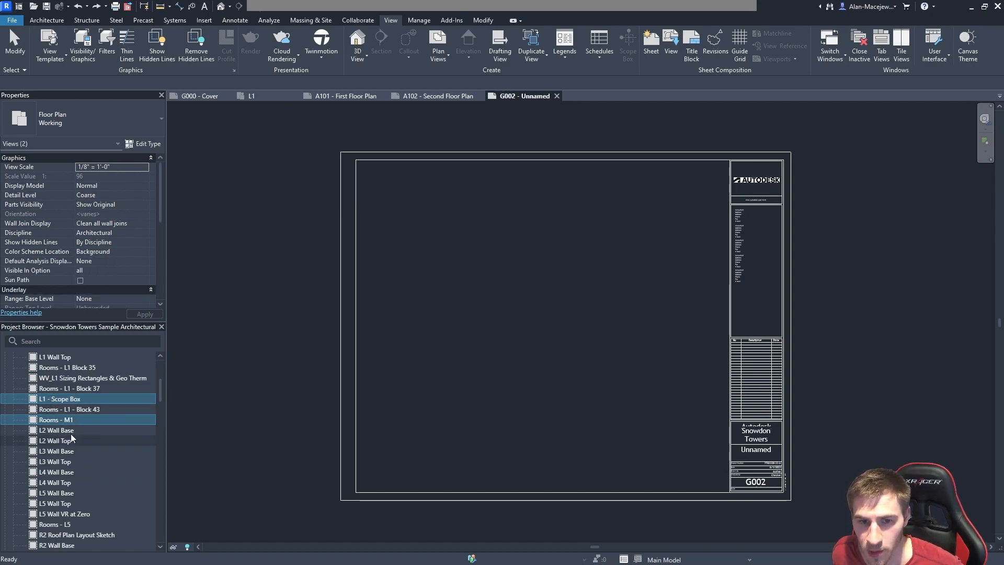
scroll(57, 510, "down", 1)
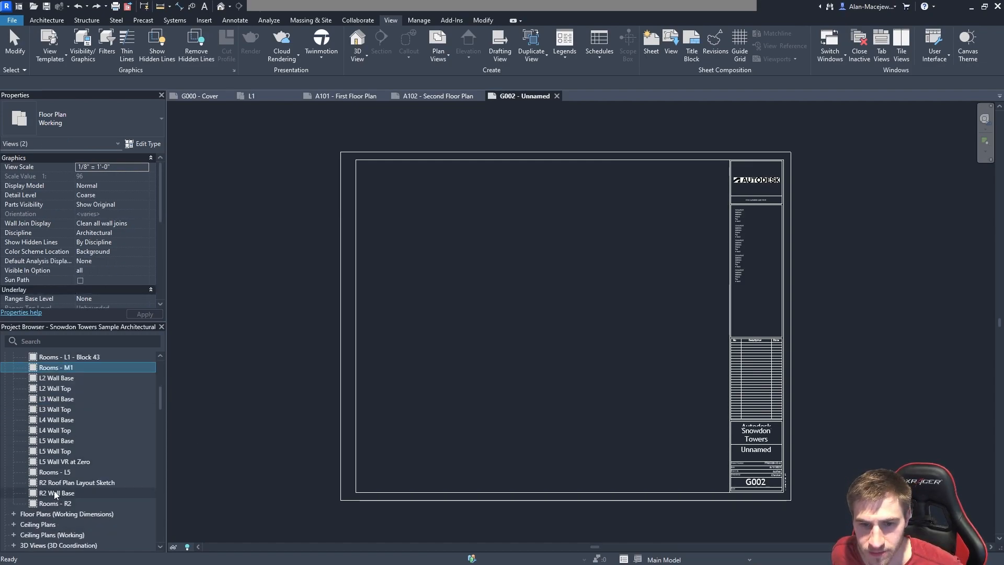
left_click(55, 492, "ctrl")
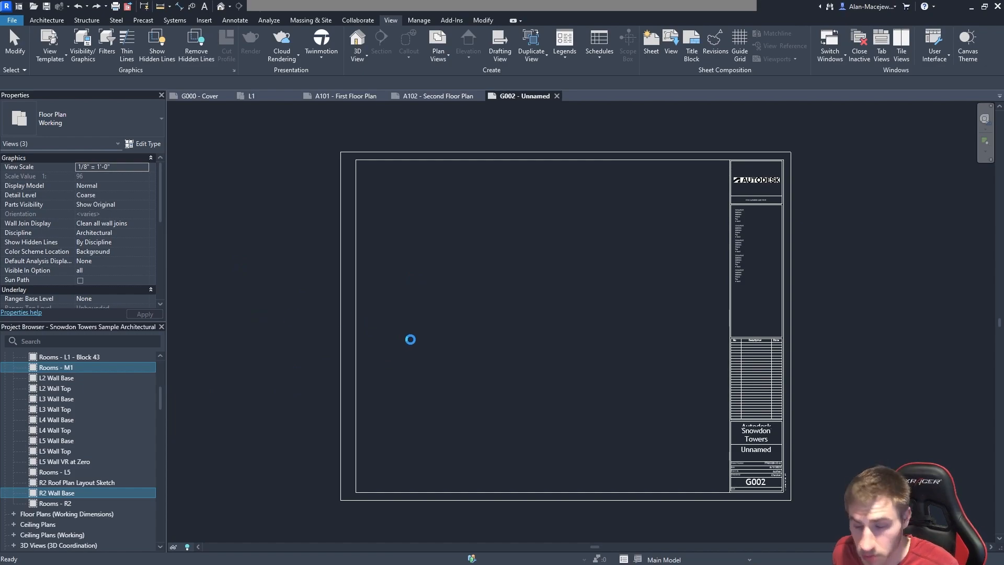
scroll(456, 305, "down", 1)
middle_click_drag(384, 237, 510, 223)
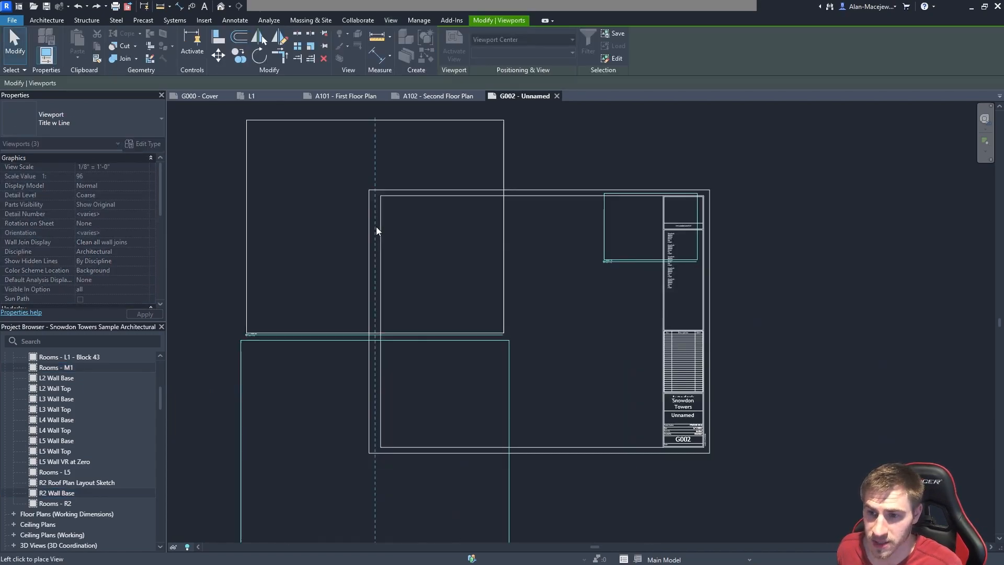
scroll(439, 228, "down", 1)
scroll(381, 228, "down", 1)
middle_click_drag(381, 229, 430, 246)
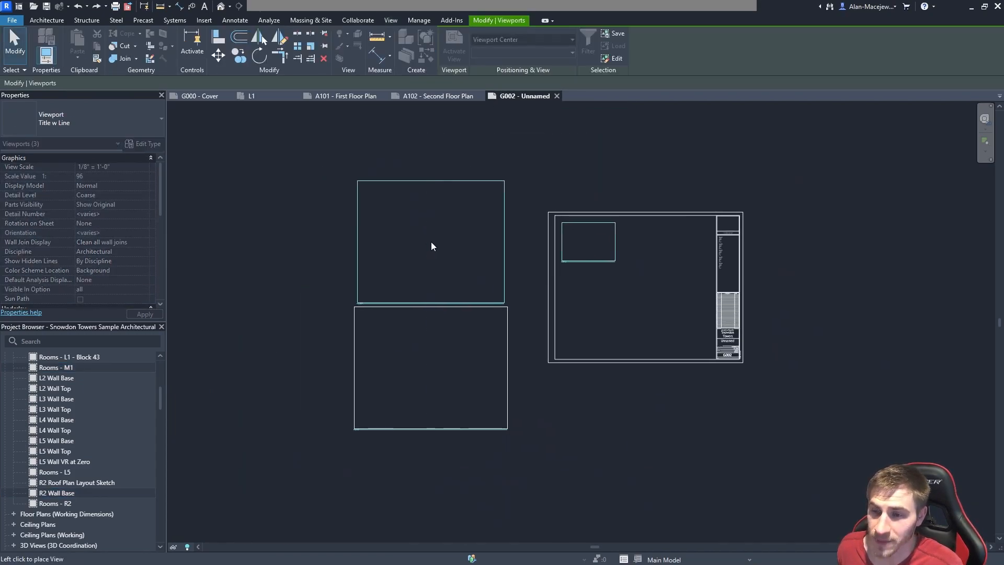
left_click(465, 236)
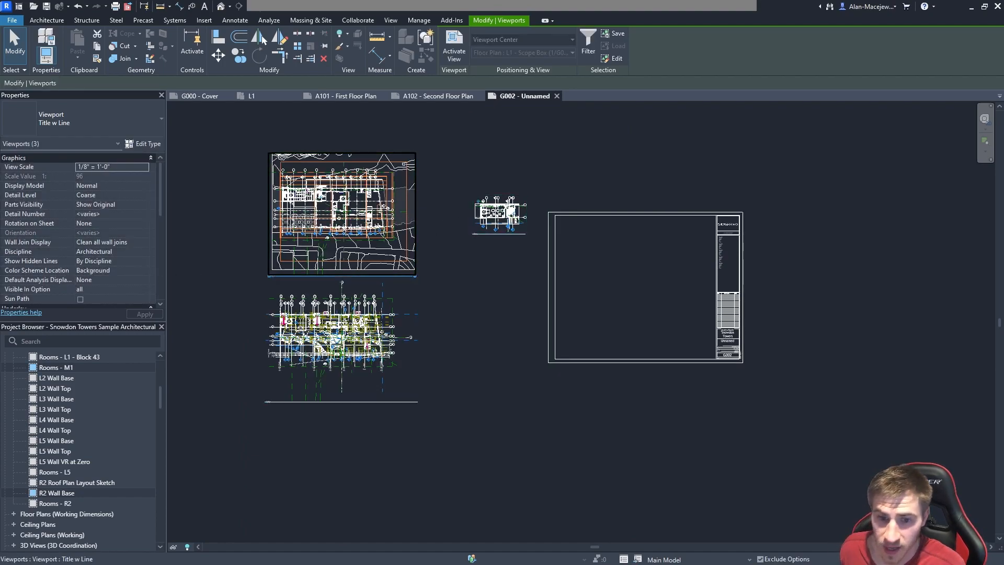
- Examine the crop and scope box properties of the R2 Wall Base and Rooms - M1 viewports
left_click(270, 250)
scroll(111, 222, "down", 5)
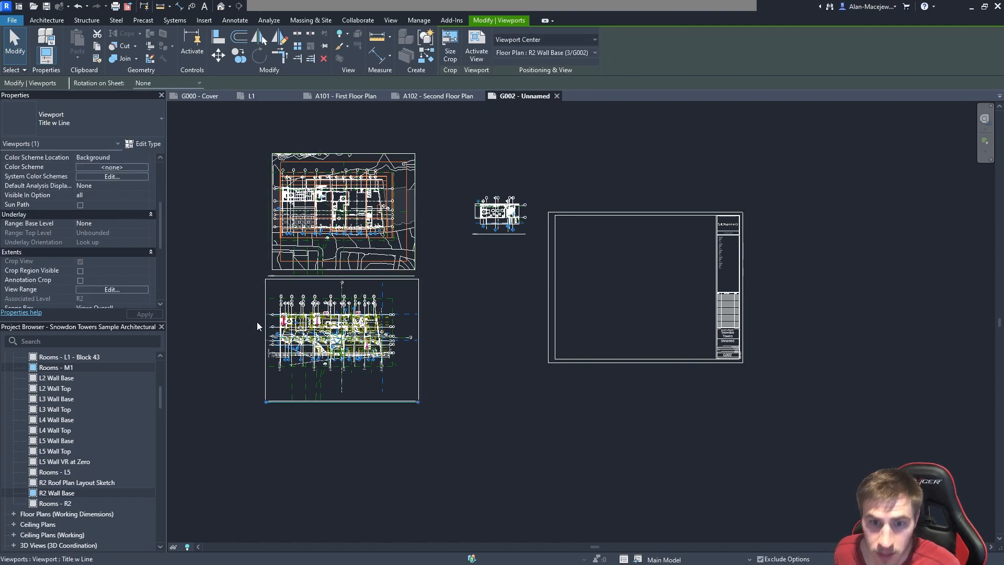
left_click(499, 214)
scroll(117, 248, "down", 2)
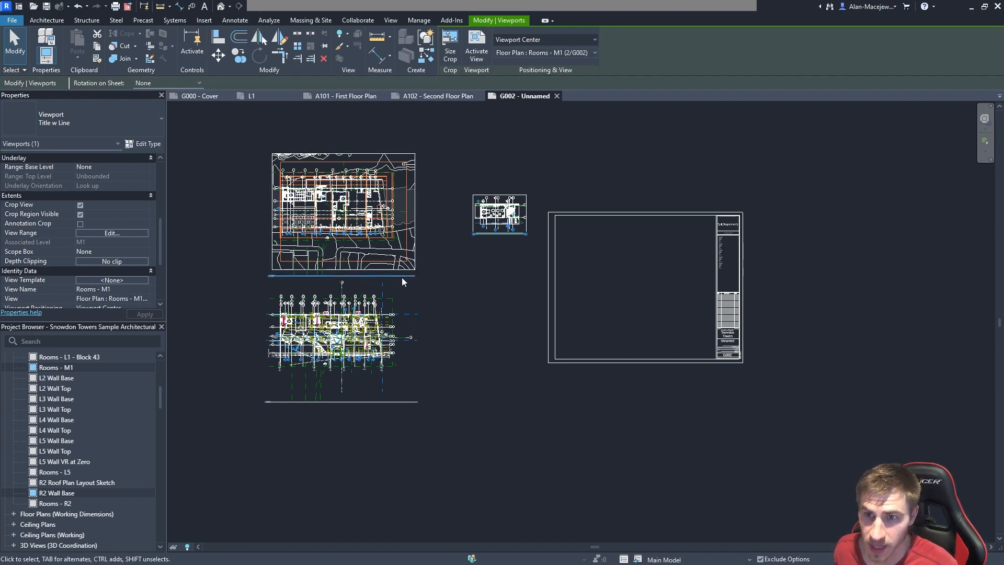
- Delete all three viewports from sheet G002 in one selection
left_click_drag(501, 162, 320, 310)
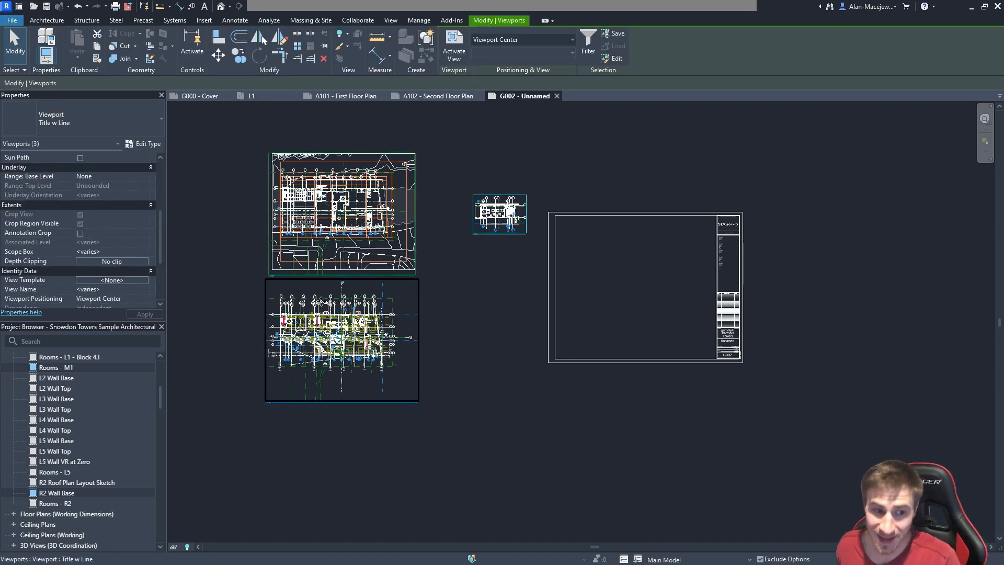
key("Delete")
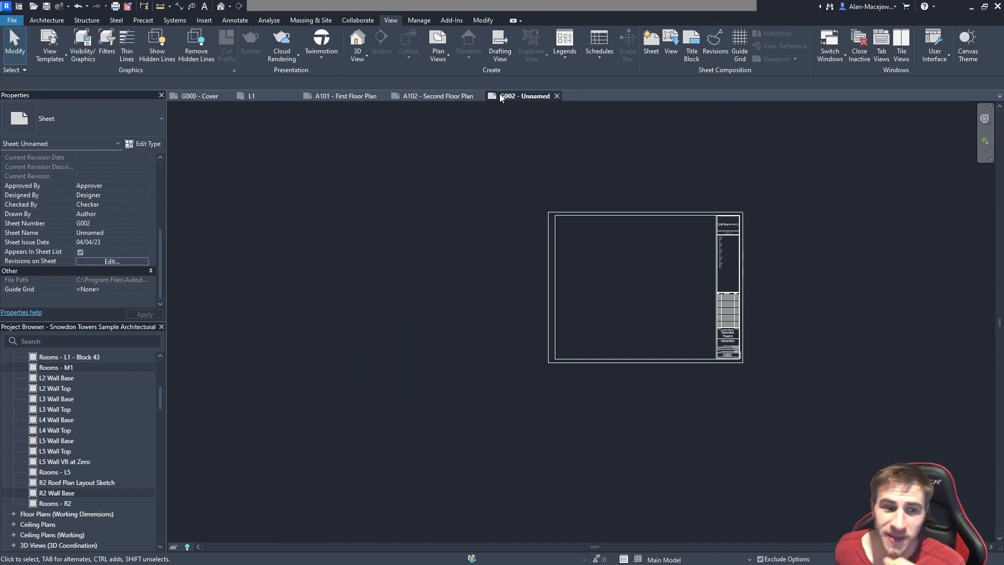
- Open the default 3D view and examine the Snowdon Towers building's street facades and solar walls
middle_click_drag(511, 171, 471, 183)
middle_click(466, 173)
middle_click(465, 174)
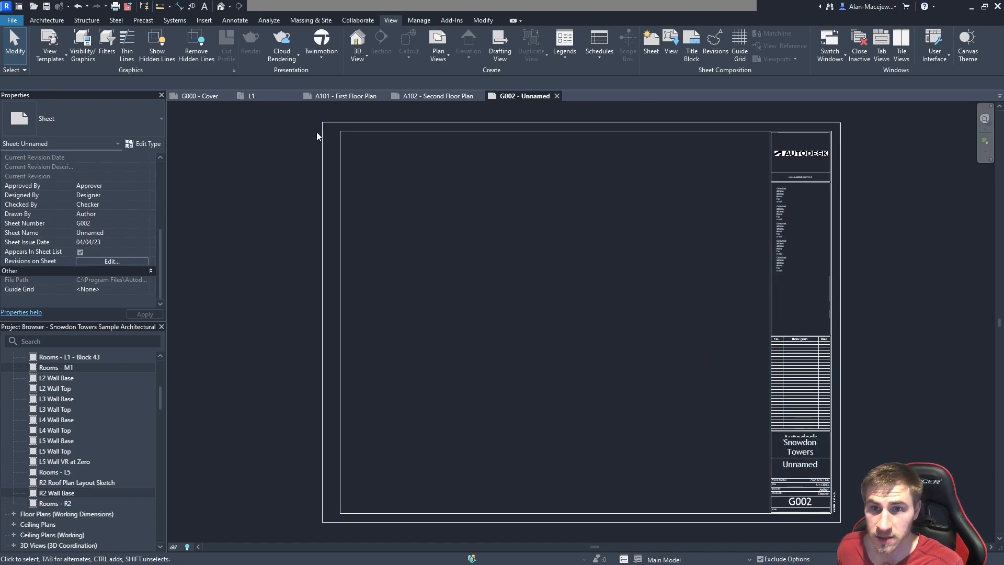
left_click(220, 6)
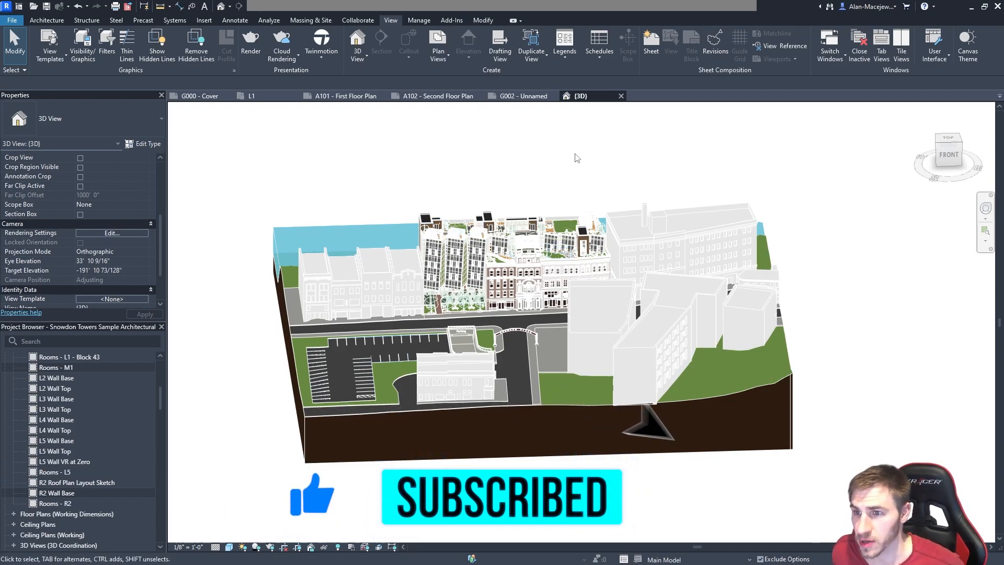
middle_click_drag(595, 154, 612, 170)
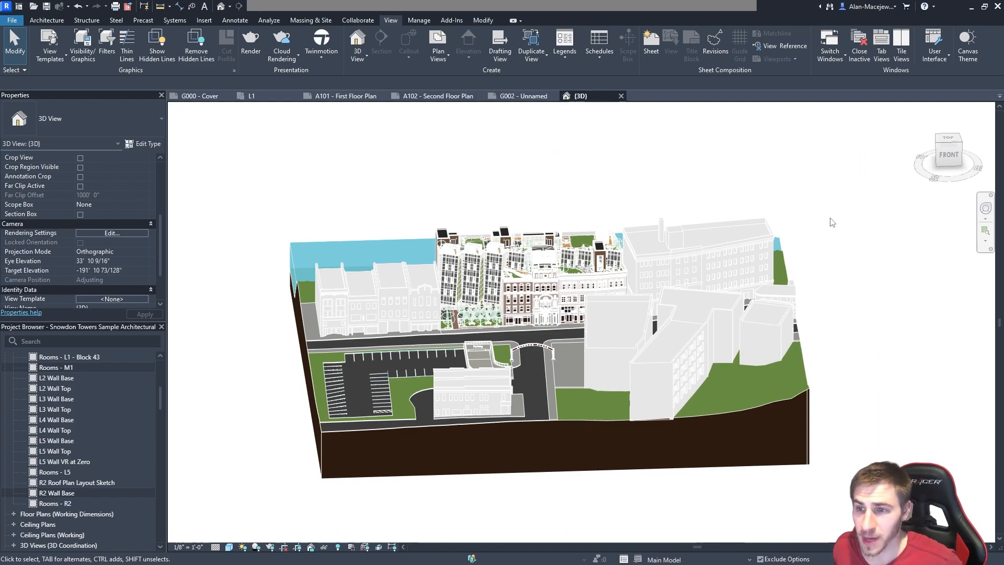
middle_click_drag(833, 222, 437, 439, "shift")
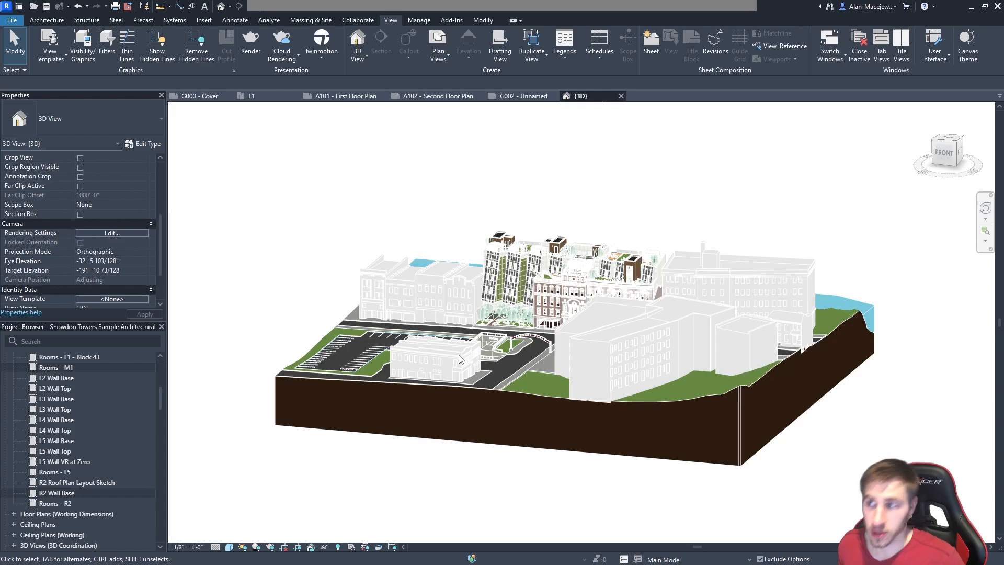
scroll(526, 306, "up", 10)
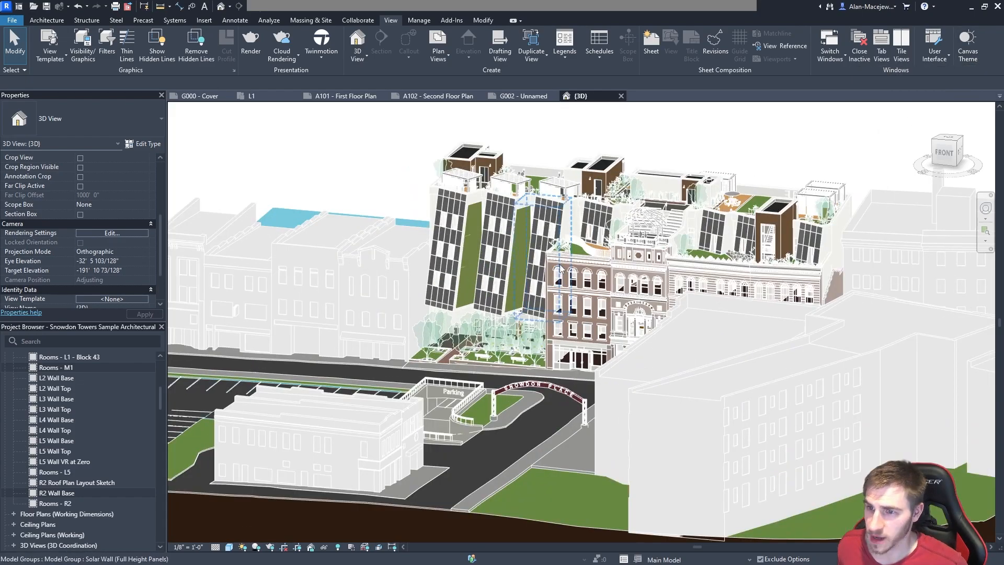
scroll(526, 308, "down", 5)
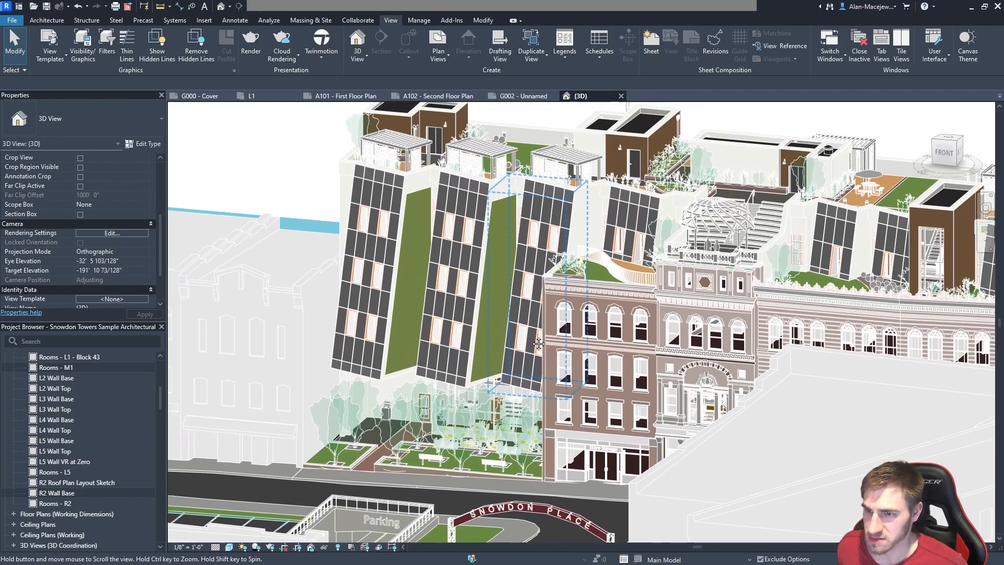
middle_click_drag(532, 340, 499, 345, "shift")
scroll(512, 346, "down", 2)
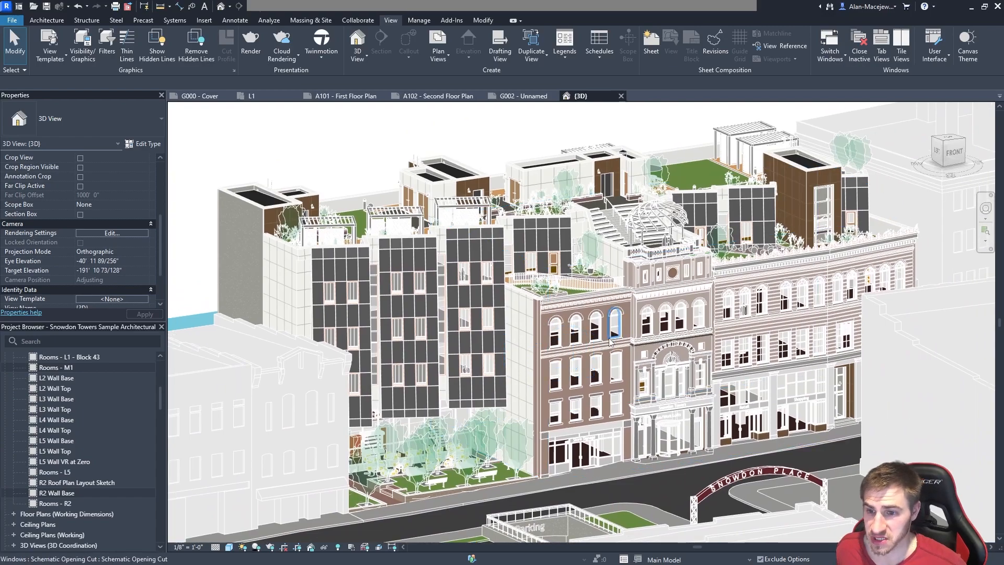
- Switch the canvas to the light theme and look over the building and its surrounding site in 3D
left_click(968, 52)
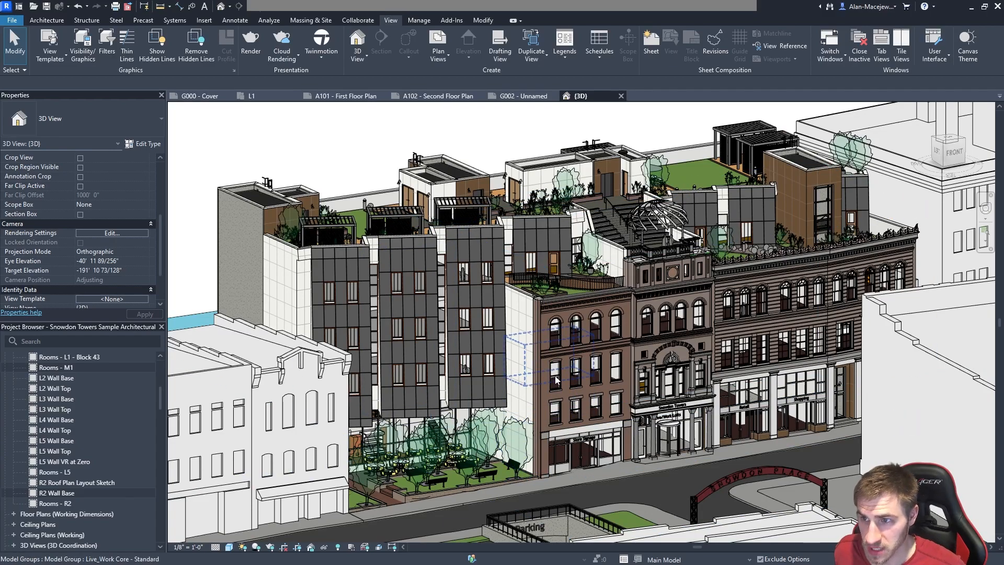
scroll(556, 380, "down", 3)
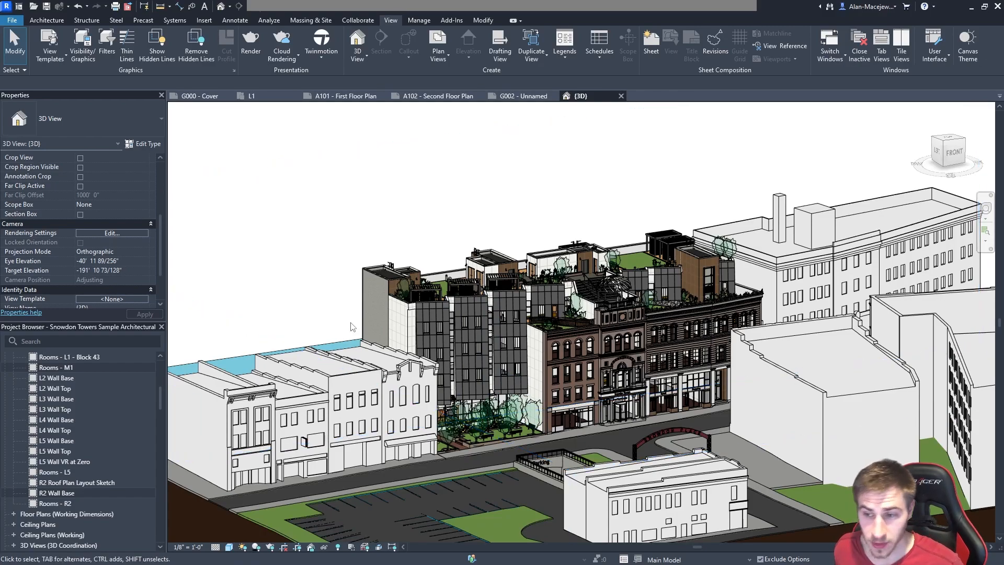
scroll(293, 272, "down", 3)
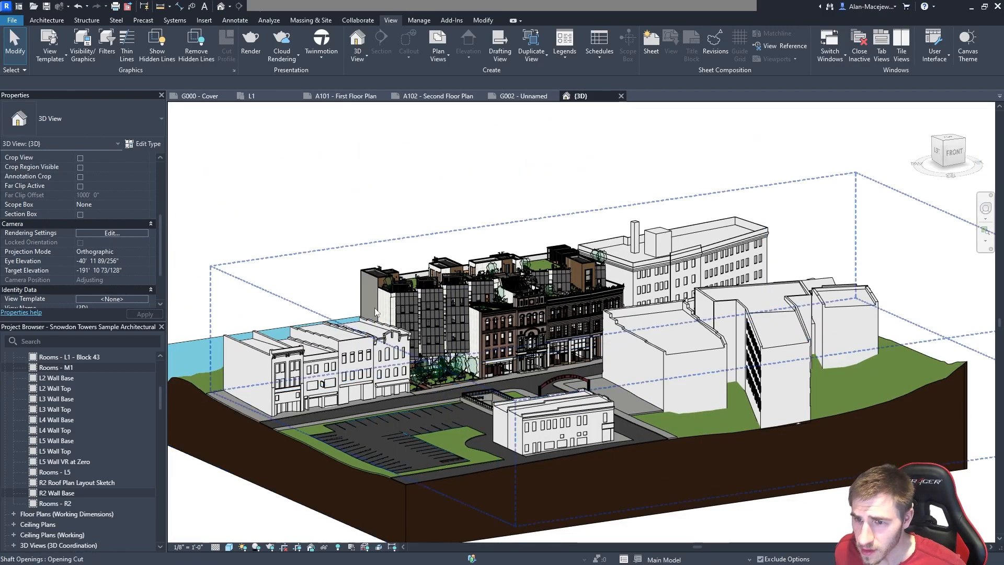
scroll(435, 362, "up", 2)
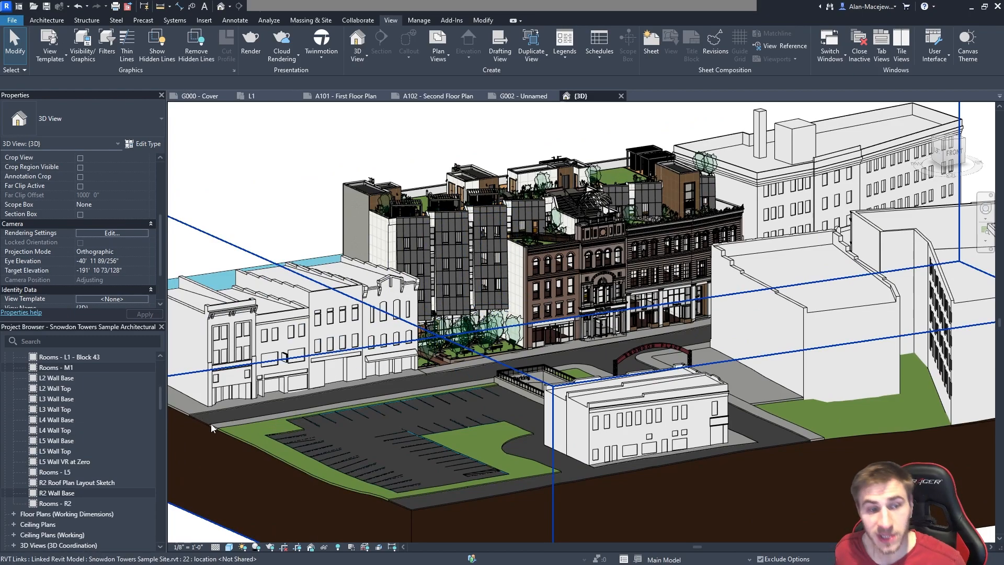
- Select the Grassland toposolid inside the linked Snowdon Towers Sample Site model at the river bank
middle_click_drag(377, 353, 714, 336, "shift")
scroll(674, 333, "down", 1)
scroll(714, 336, "up", 1)
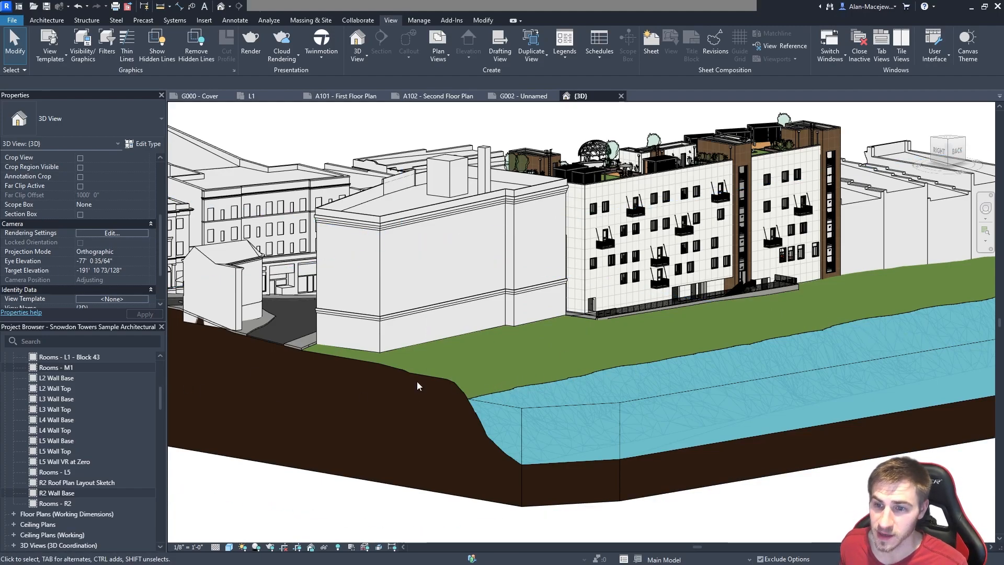
left_click(515, 410)
key("Tab")
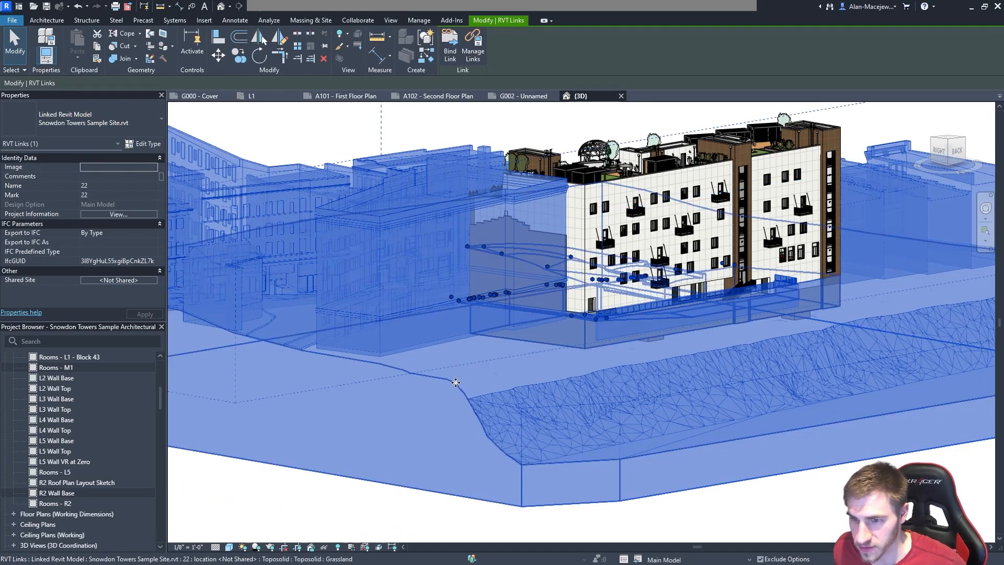
left_click(456, 383)
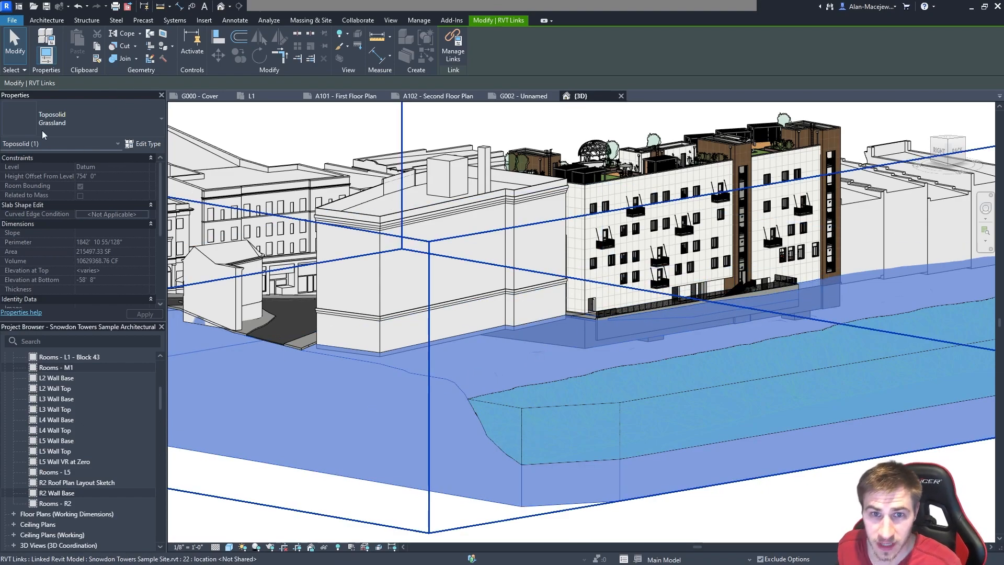
- Examine the layer structure of the linked Grassland toposolid type and leave its type properties without editing
left_click(147, 143)
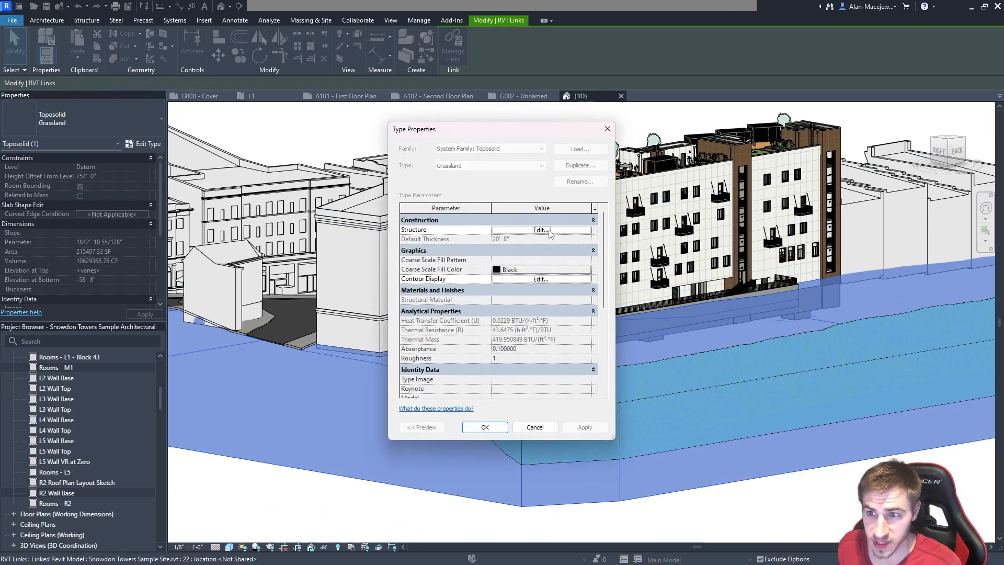
left_click(525, 228)
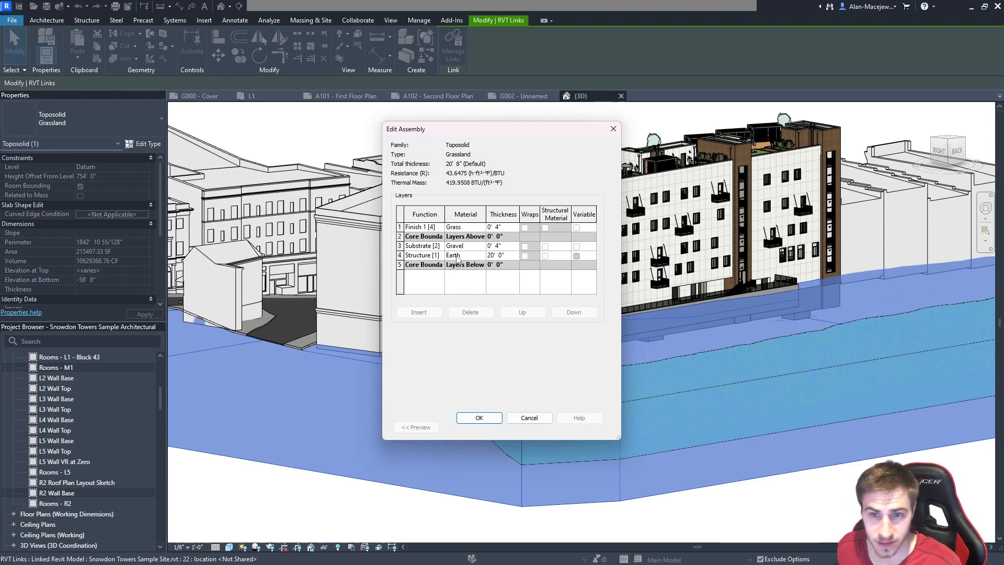
left_click(613, 129)
left_click(608, 129)
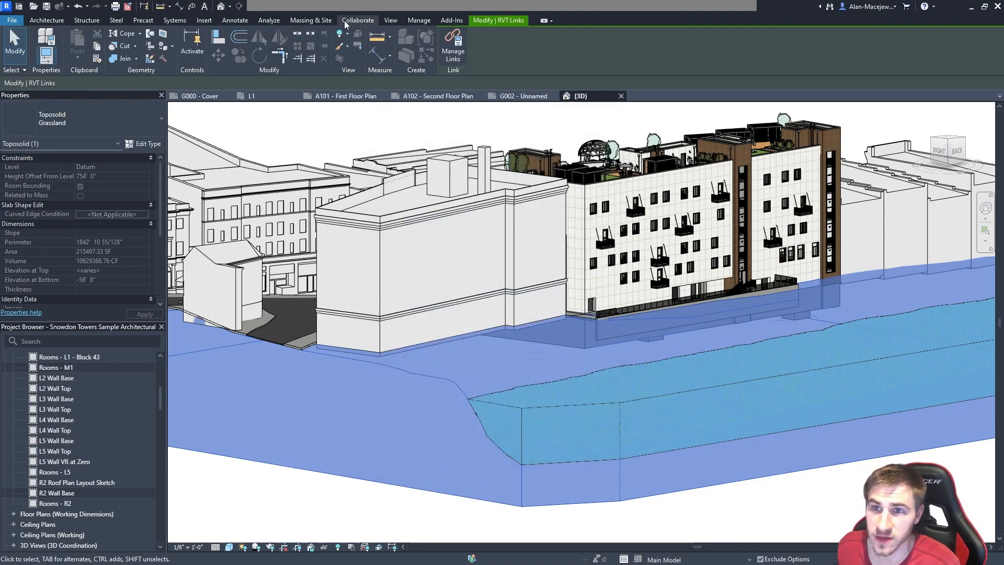
- Check the Toposolid tool's creation methods, from sketch and from import, without starting either one
left_click(310, 20)
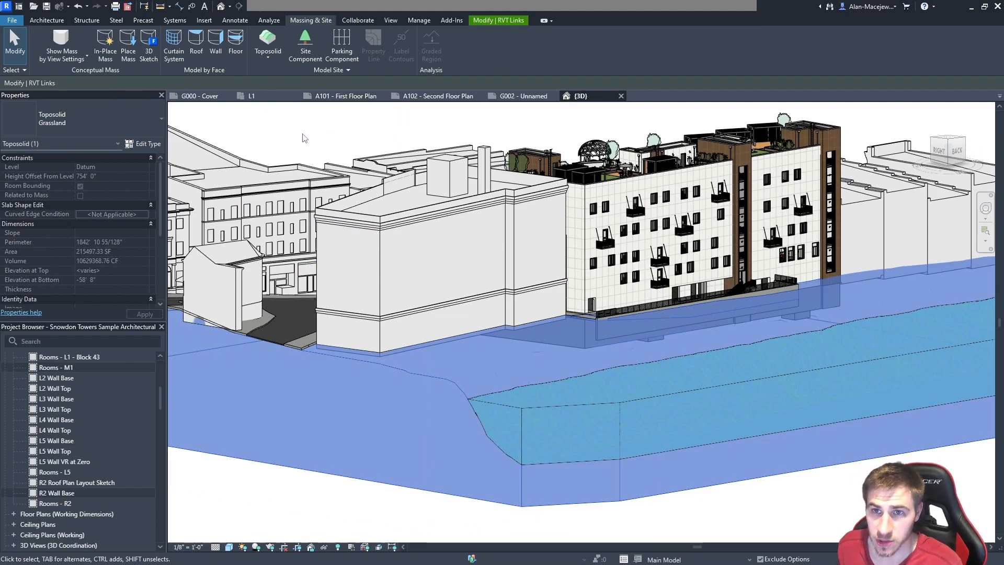
left_click(262, 57)
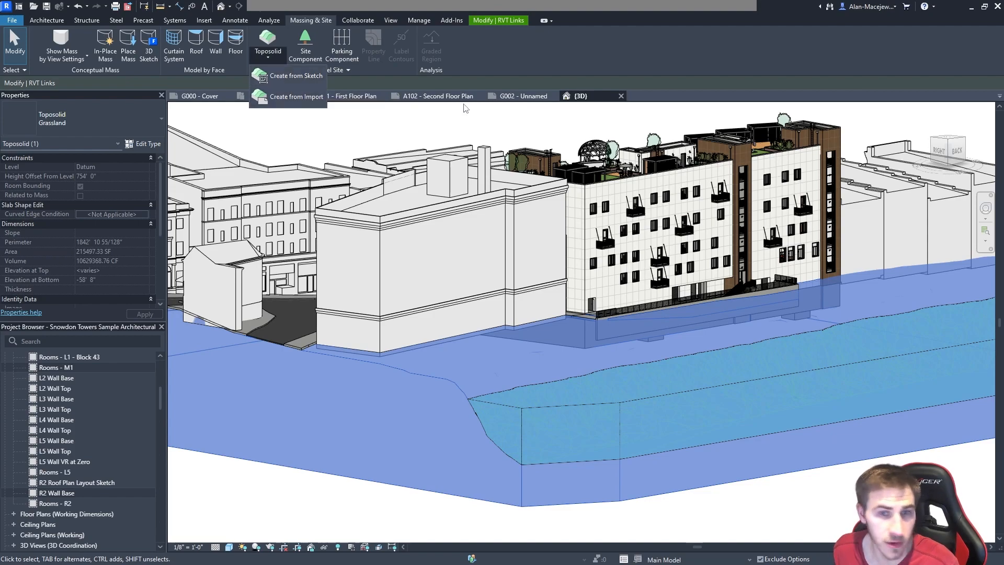
left_click(330, 139)
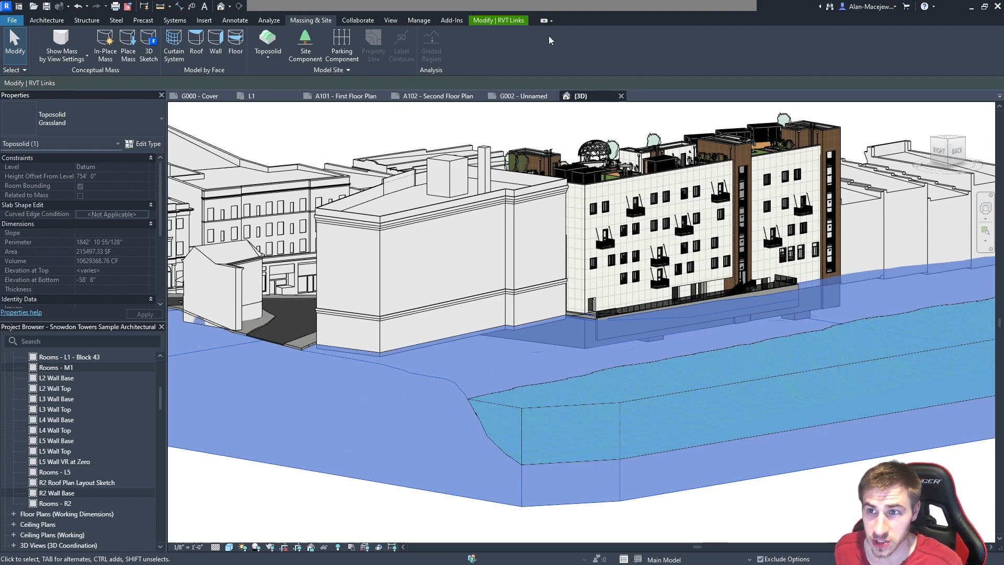
left_click(507, 22)
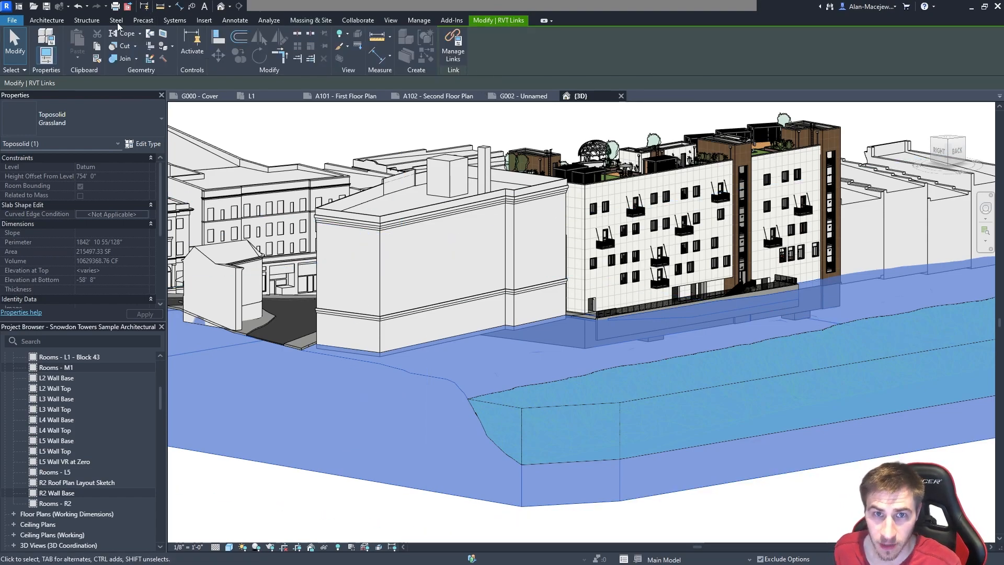
- Open the Snowdon Towers Sample Site model, accepting that it is unloaded as a link, and show its default 3D view
left_click(9, 21)
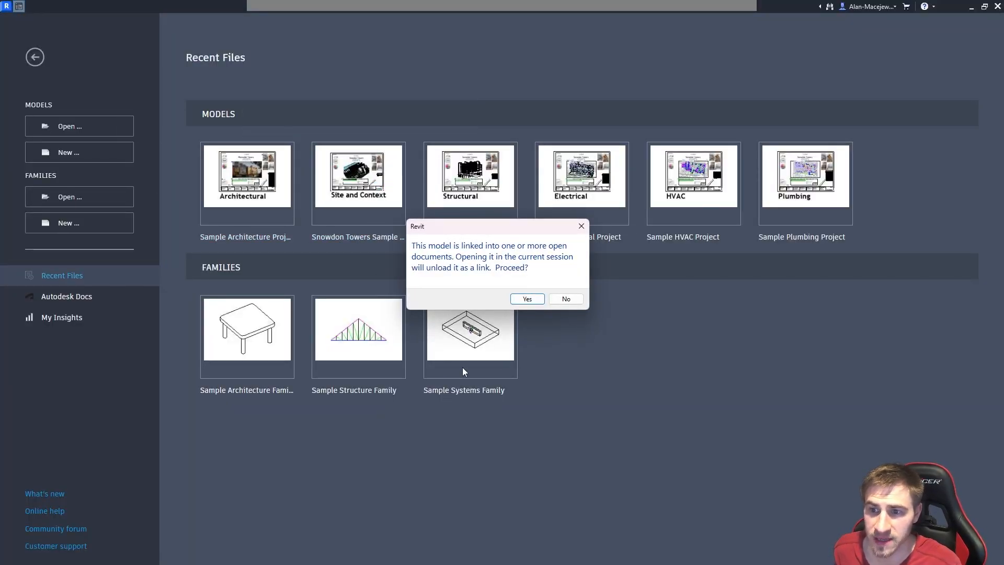
left_click(522, 297)
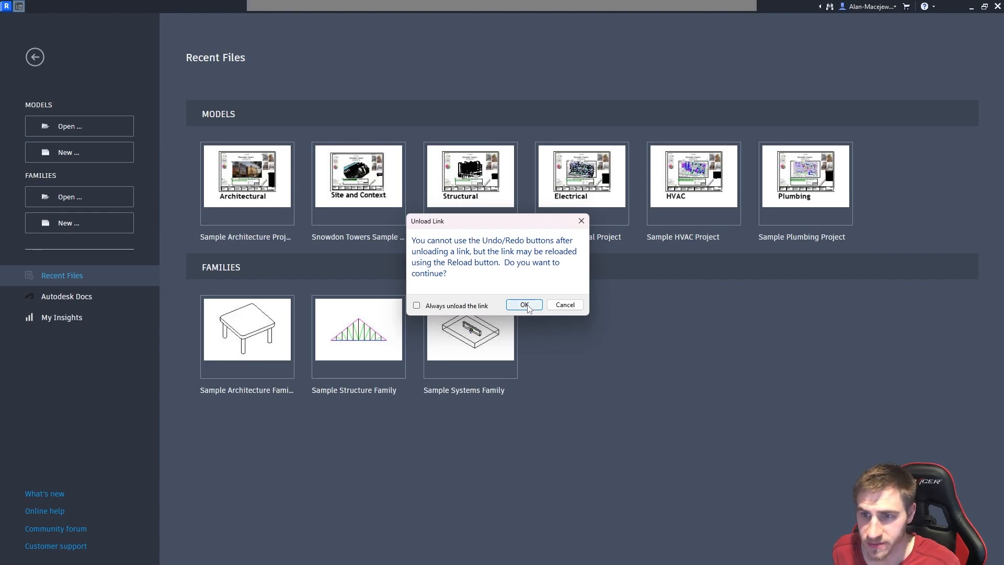
left_click(524, 304)
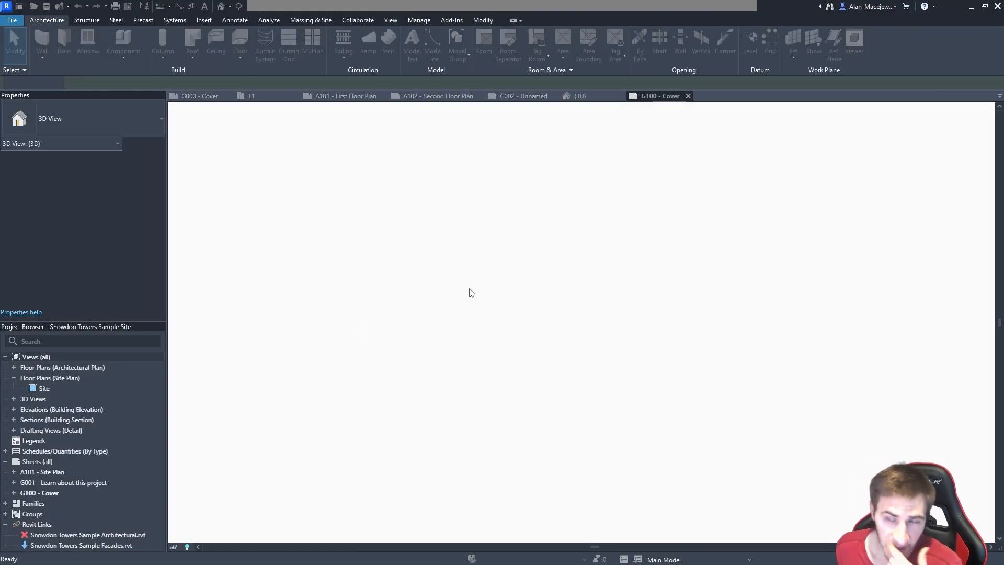
left_click(439, 334)
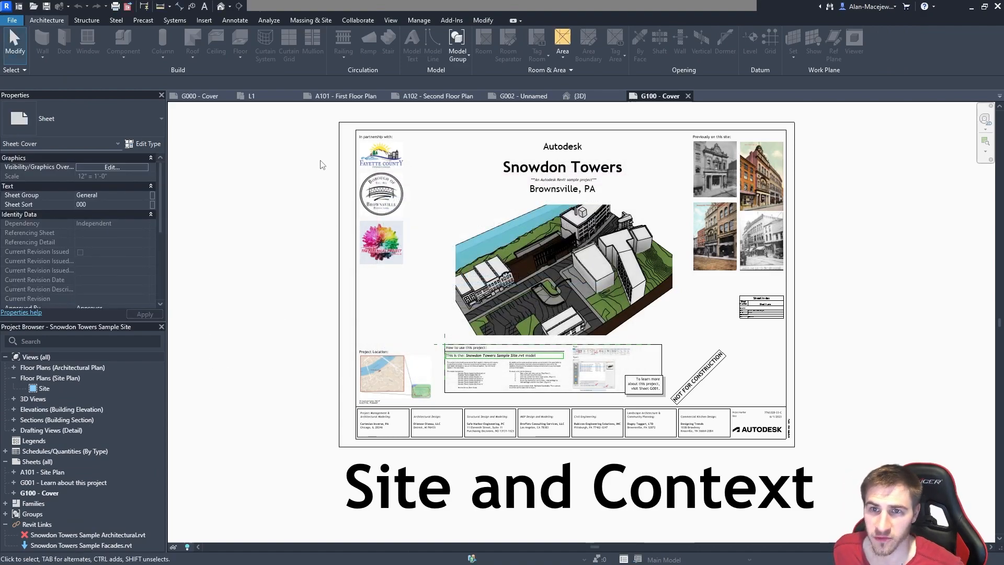
left_click(220, 8)
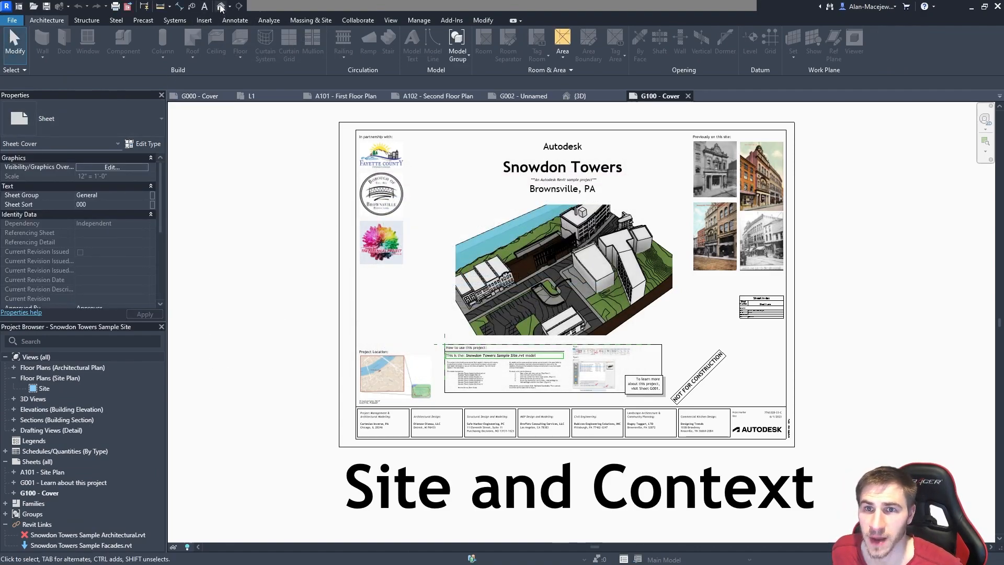
- Select the Grassland toposolid at the river bank in the site model's 3D view
scroll(471, 378, "down", 2)
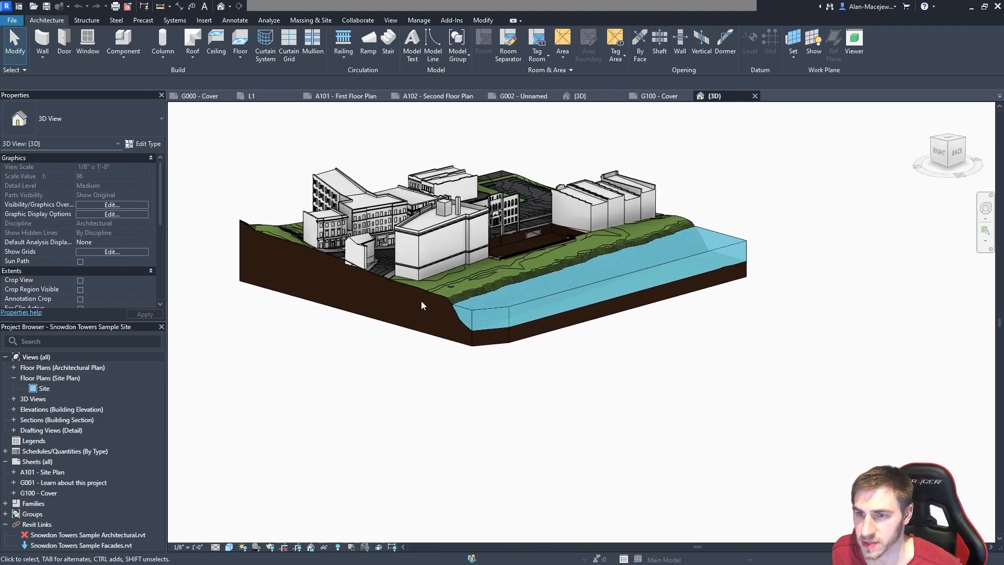
scroll(544, 417, "up", 5)
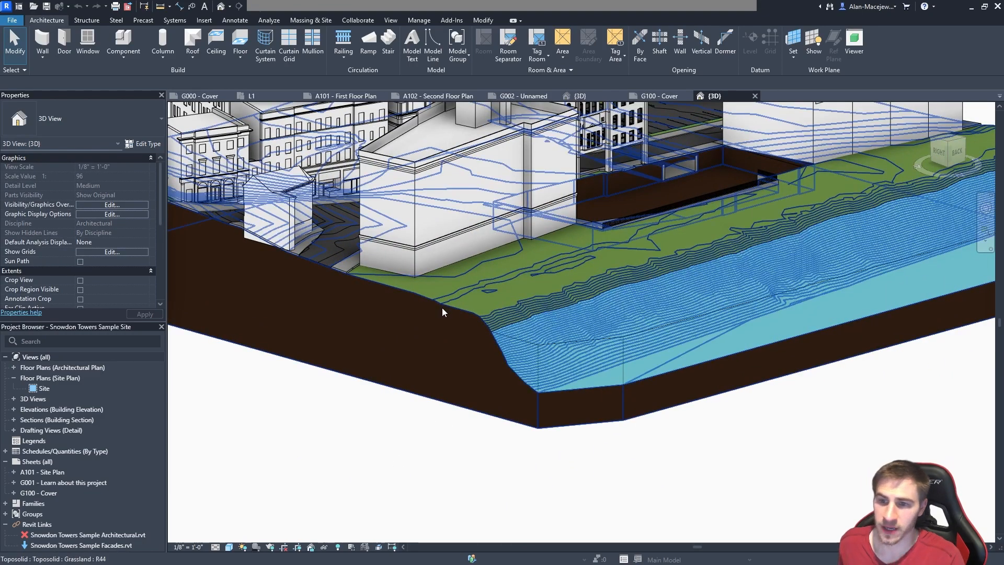
left_click(431, 308)
middle_click_drag(431, 307, 322, 344)
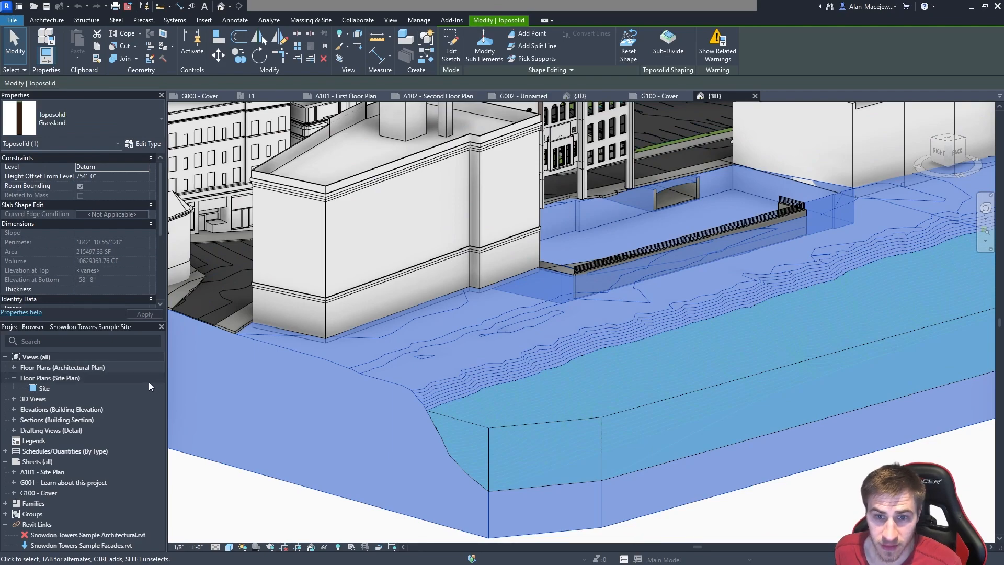
- Review the Grassland toposolid's layer assembly and type parameters, and accept the dialogs with the toposolid still selected
left_click(144, 144)
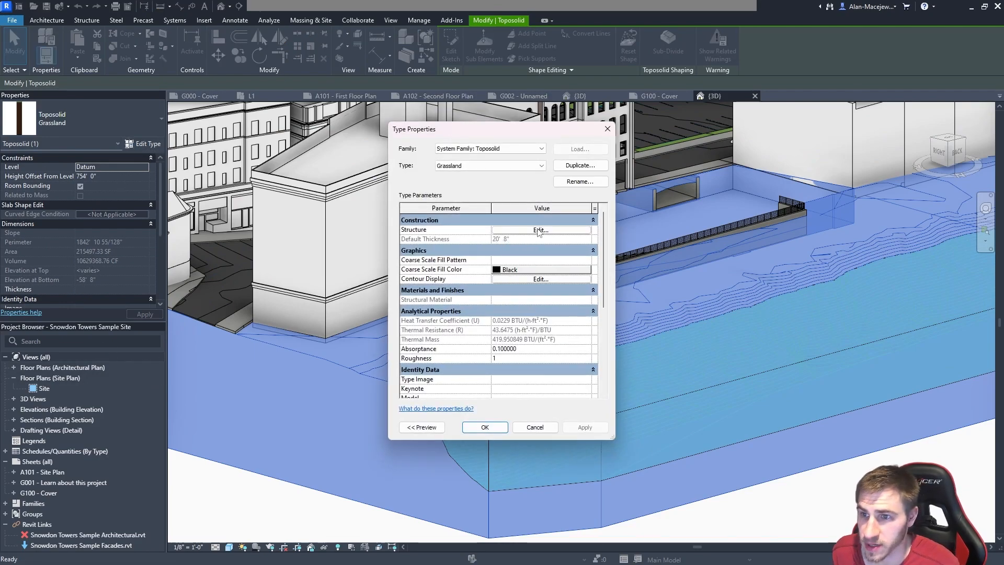
left_click(540, 230)
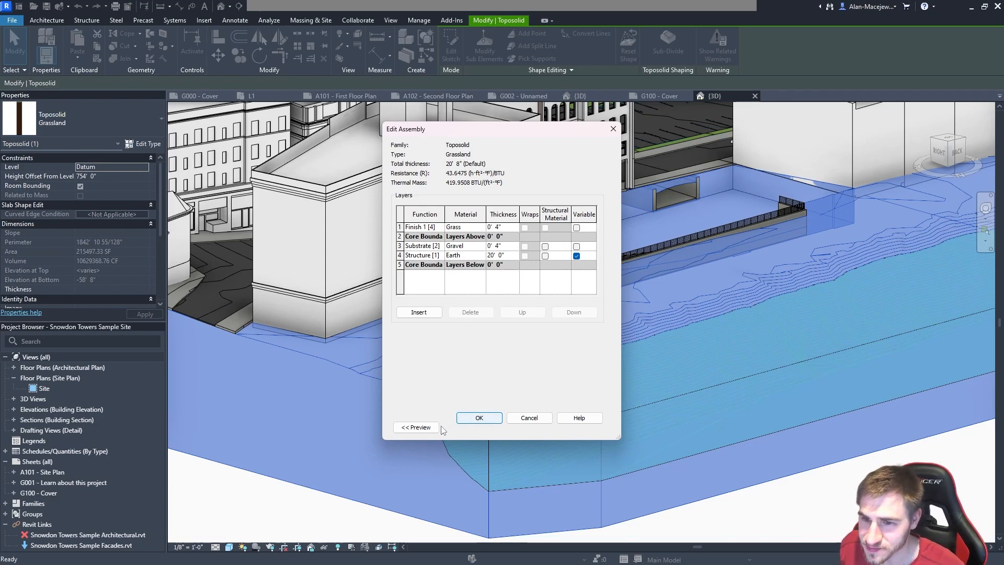
left_click(495, 416)
scroll(510, 268, "down", 5)
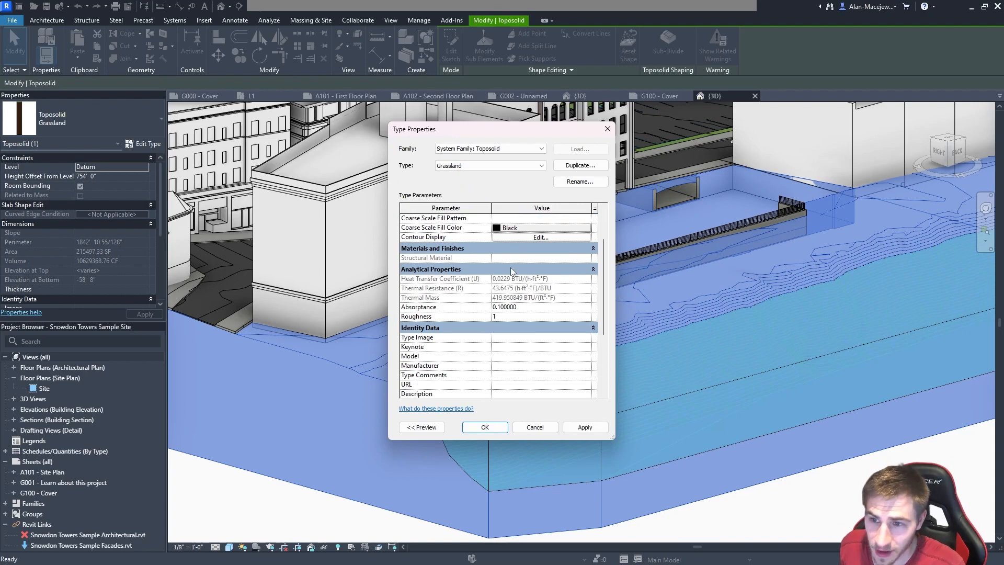
scroll(524, 330, "up", 5)
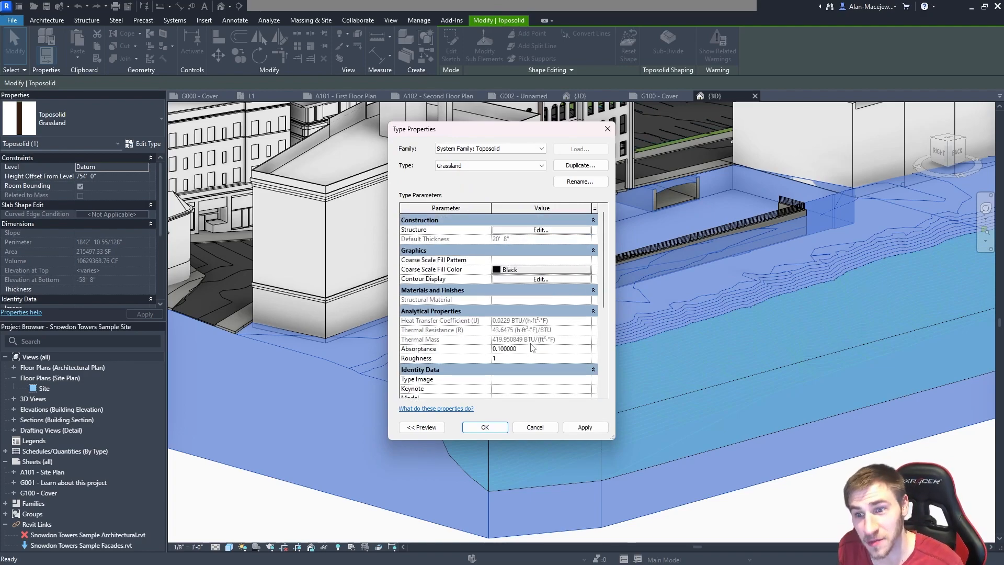
left_click(485, 426)
scroll(485, 427, "down", 2)
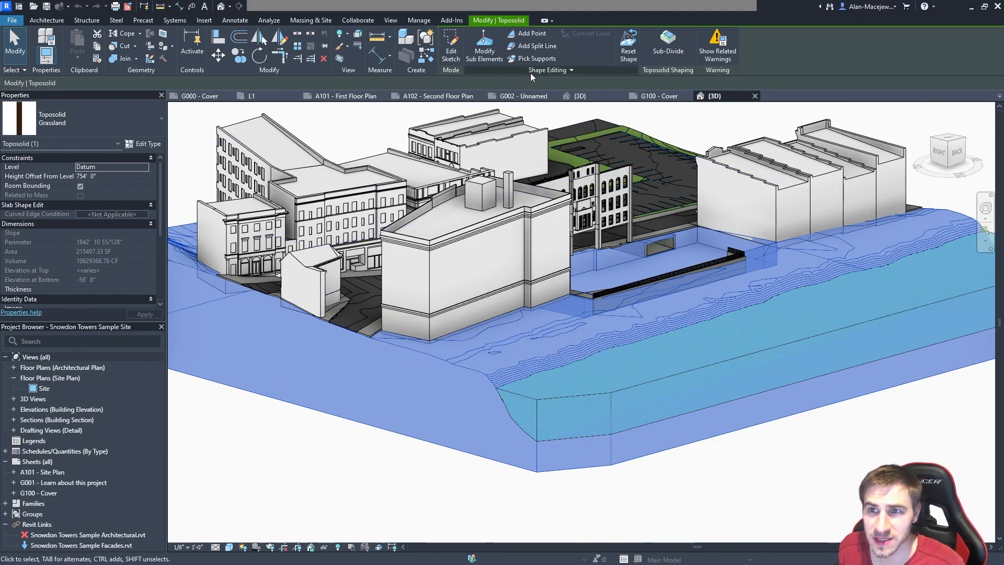
middle_click_drag(490, 252, 534, 213, "shift")
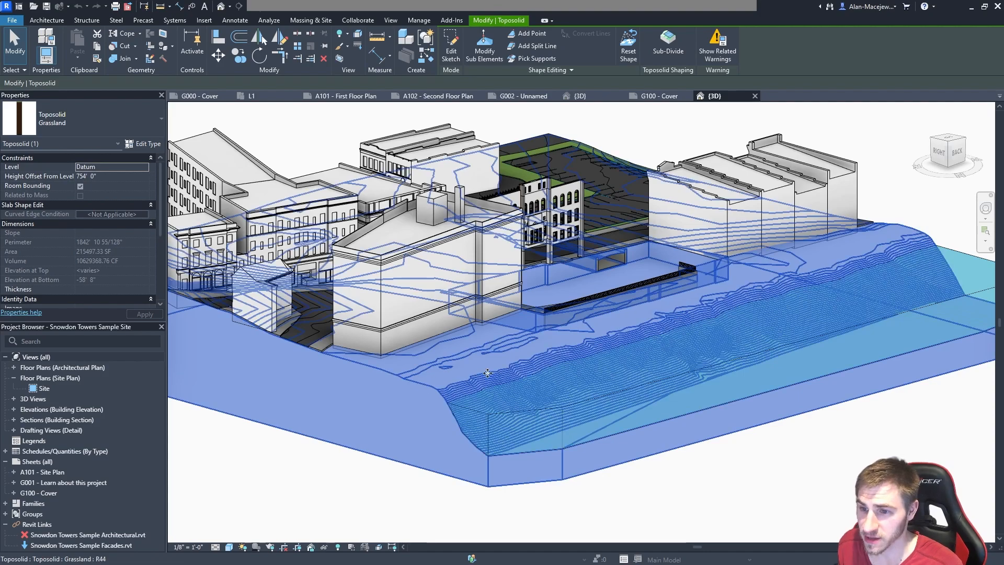
- Start Modify Sub Elements on the selected Grassland toposolid to expose its shape points along the river bank
scroll(498, 377, "up", 2)
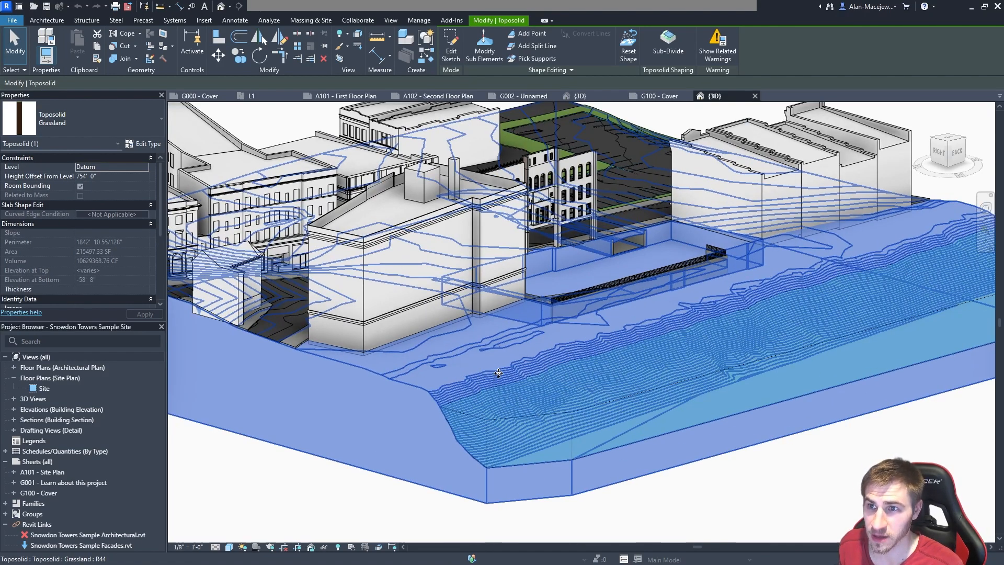
scroll(498, 373, "up", 1)
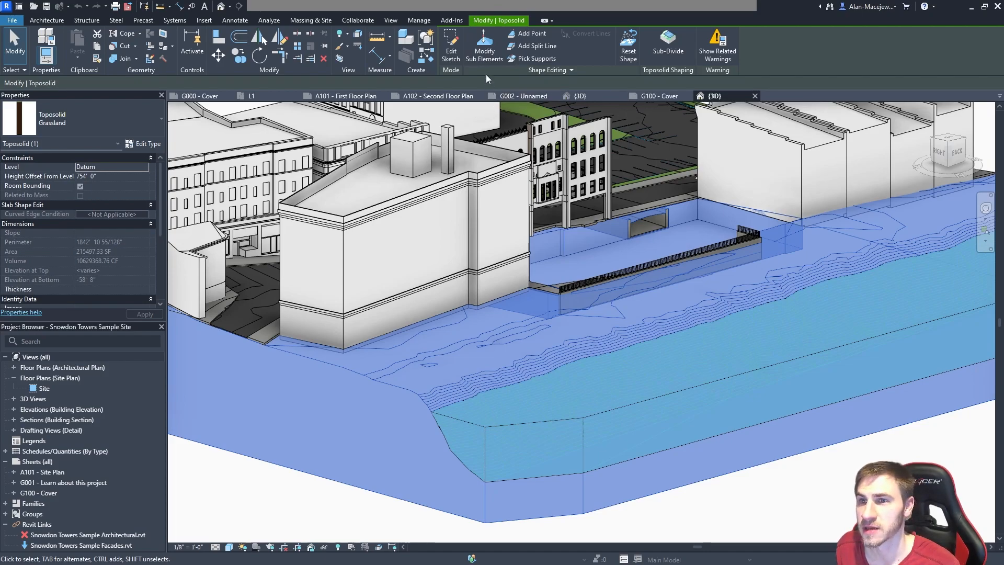
left_click(491, 57)
scroll(499, 428, "up", 2)
scroll(499, 428, "up", 5)
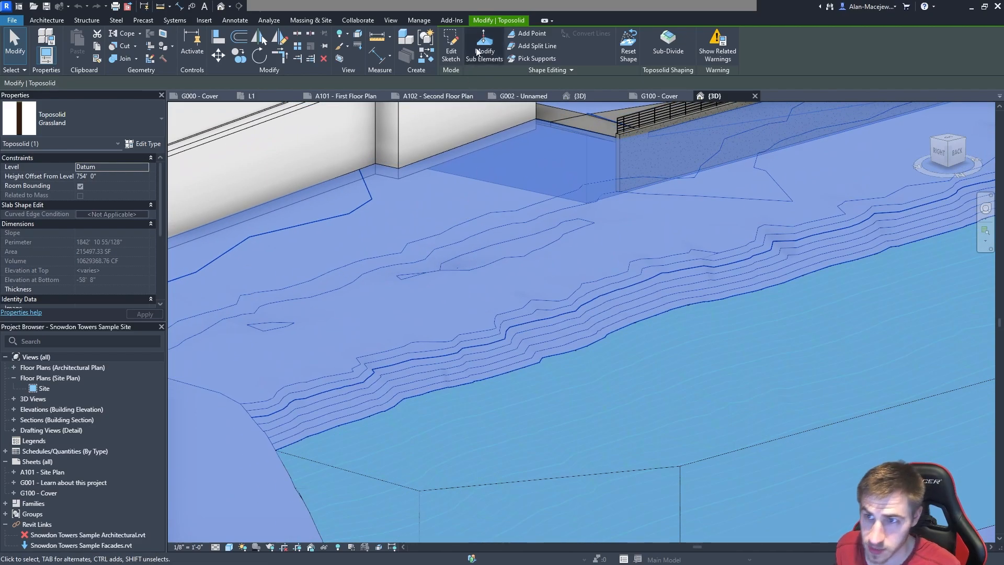
left_click(477, 52)
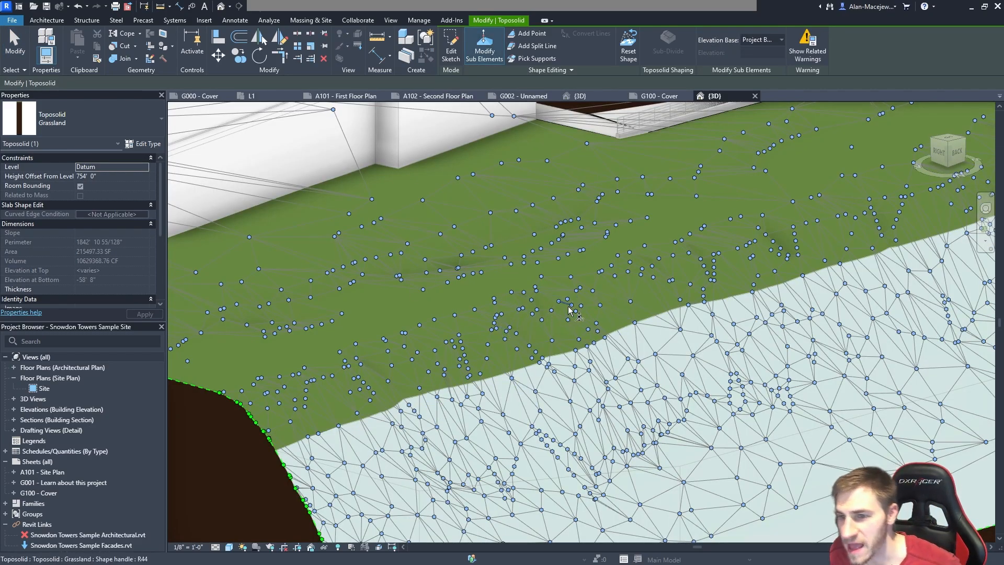
- Raise a shape point on the grassy bank near the white building to an elevation of about 0' 6"
scroll(569, 310, "up", 3)
scroll(553, 310, "up", 3)
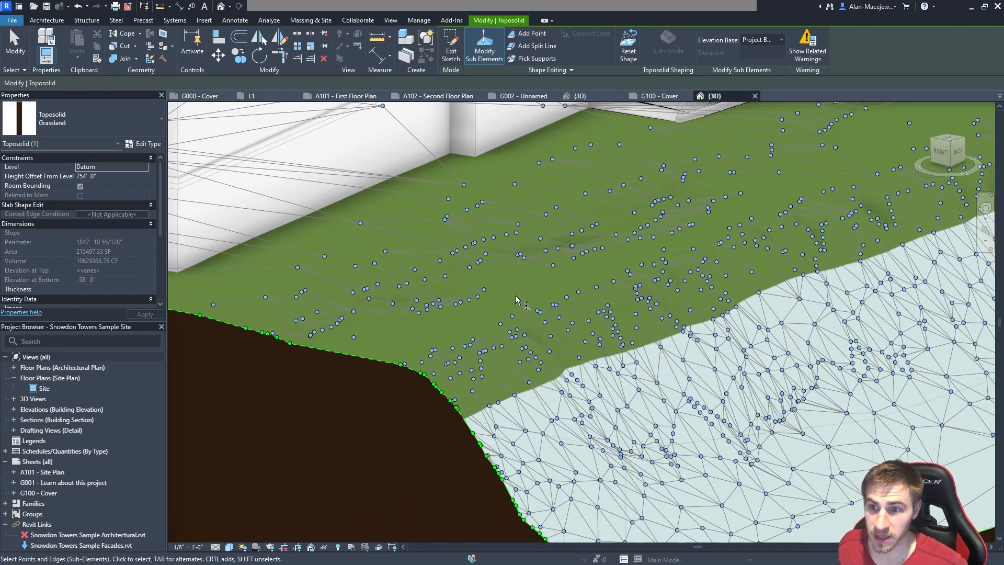
scroll(534, 290, "up", 3)
scroll(502, 292, "up", 3)
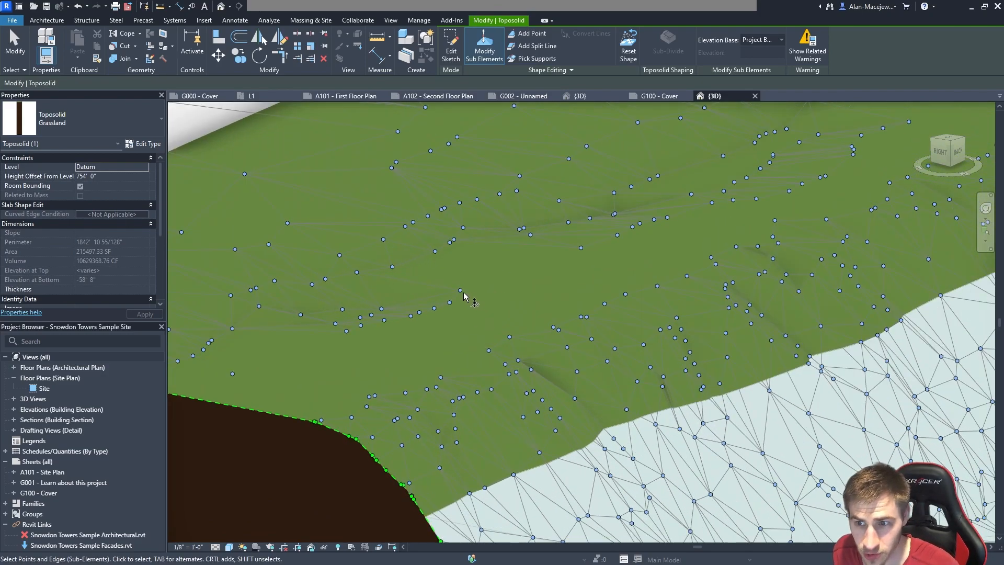
left_click(460, 290)
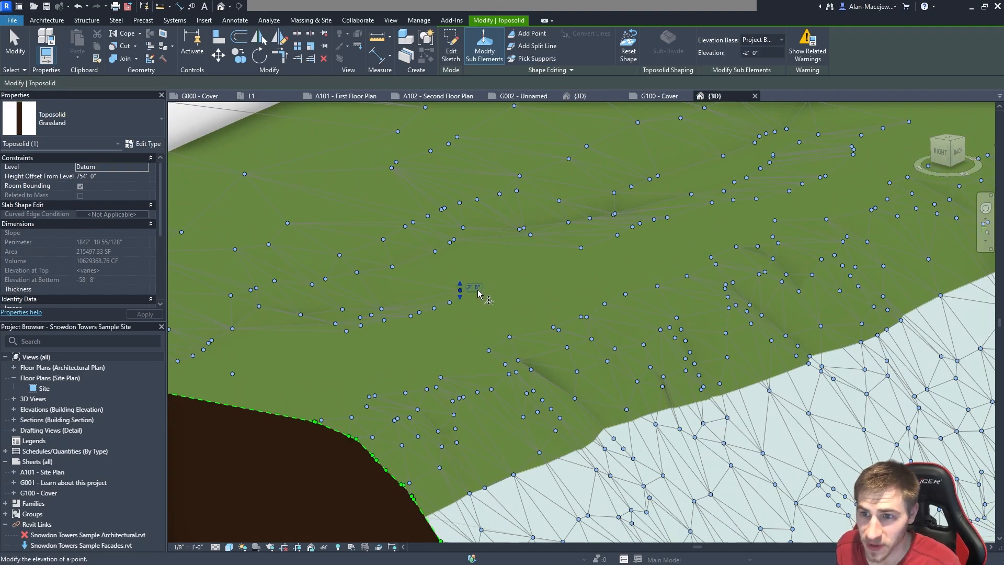
left_click_drag(460, 287, 470, 272)
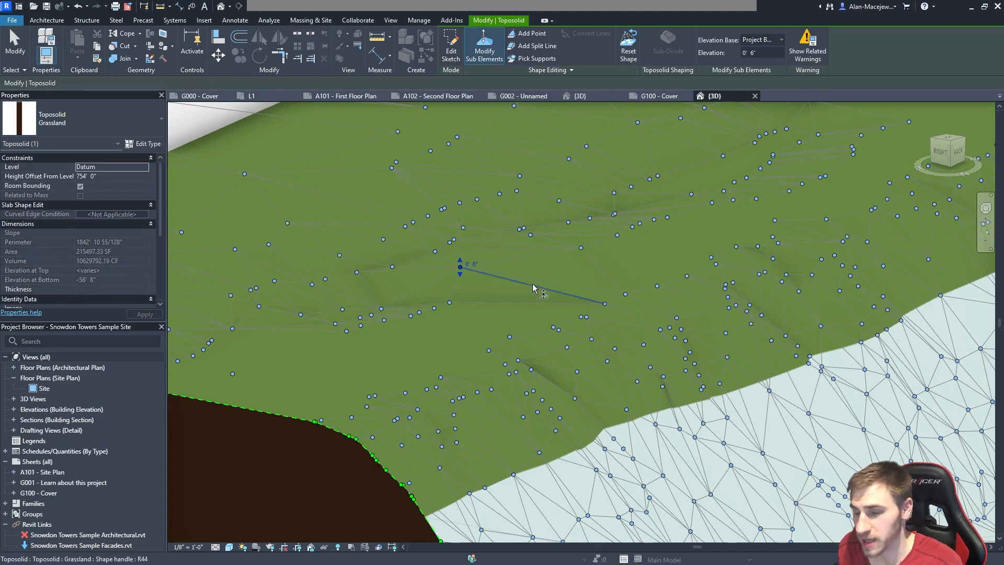
scroll(479, 304, "down", 2)
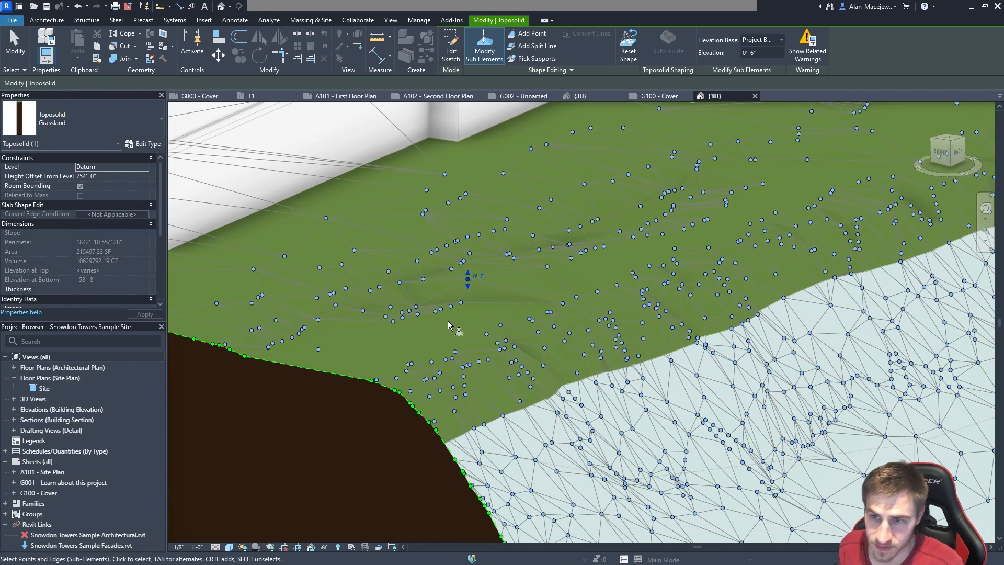
scroll(460, 286, "up", 2)
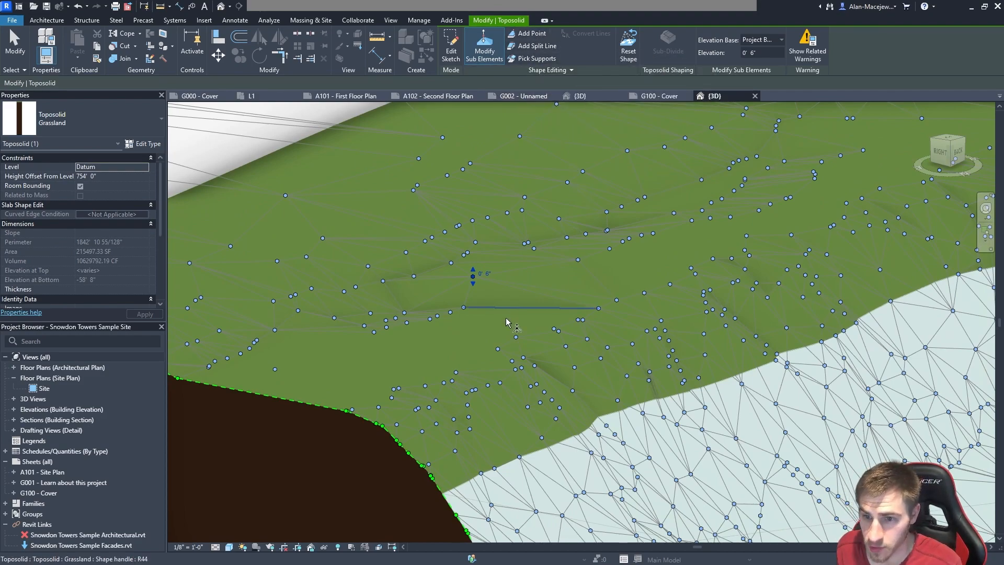
middle_click_drag(473, 343, 574, 317)
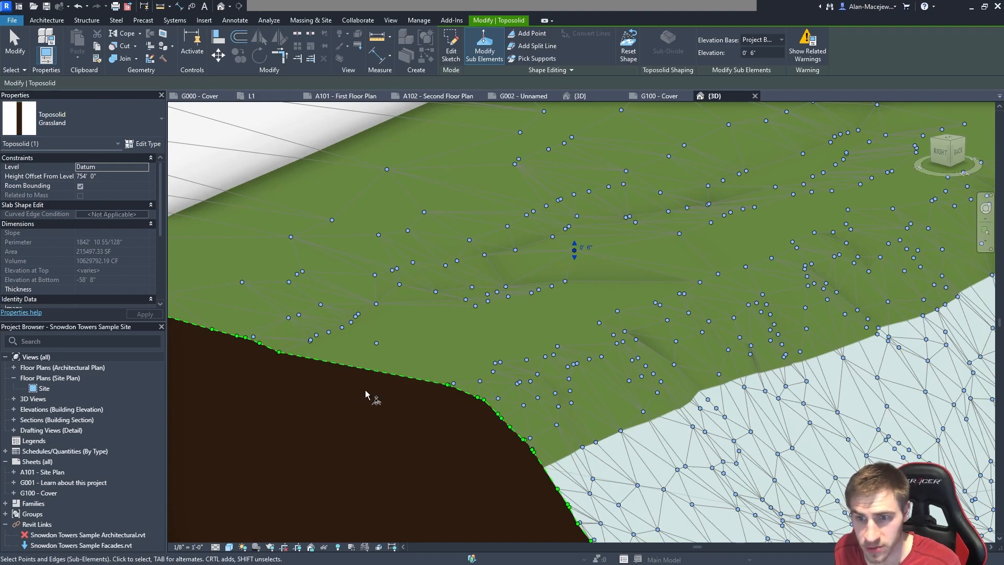
- Lower a boundary point on the cut edge of the grassland to an elevation of -3' 1"
scroll(426, 394, "up", 4)
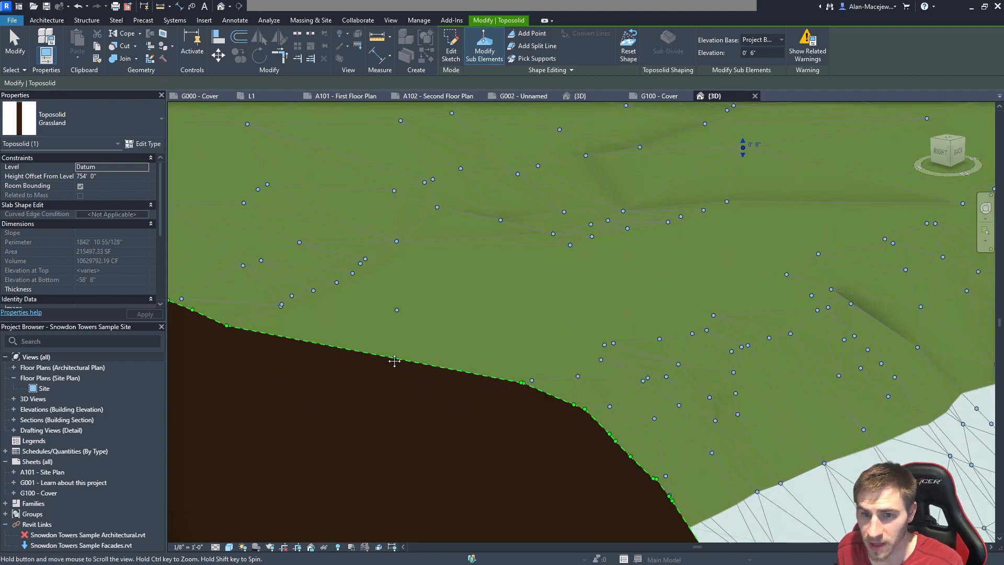
scroll(431, 345, "up", 2)
left_click(417, 322)
left_click(431, 318)
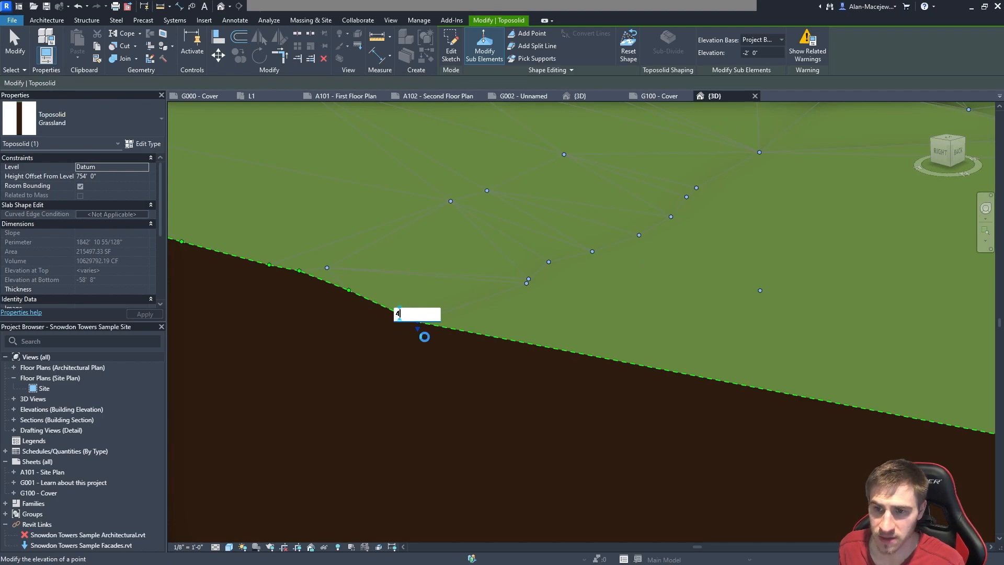
key("Return")
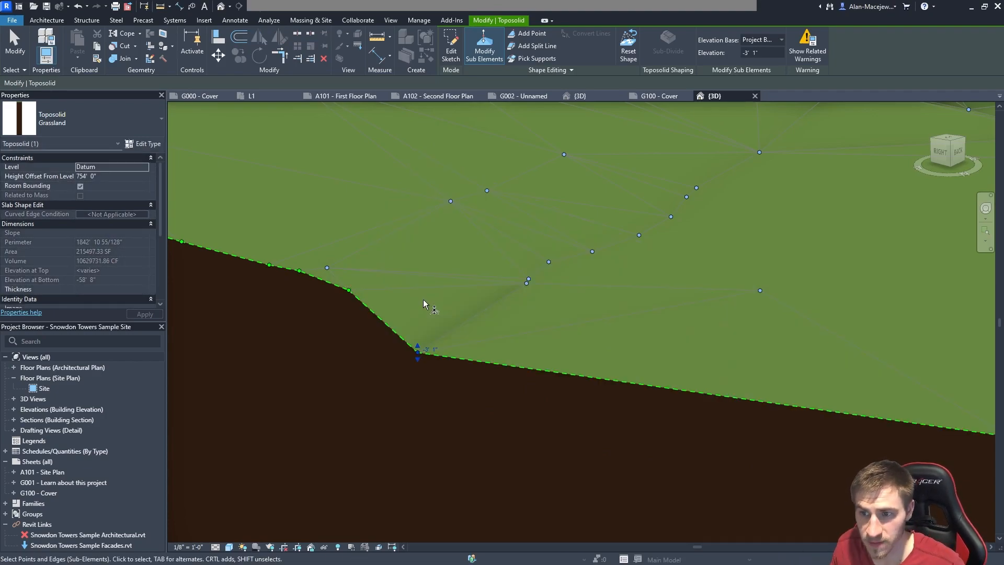
- Inspect the lowered boundary point and check the Elevation Base options without changing them
scroll(374, 345, "down", 5)
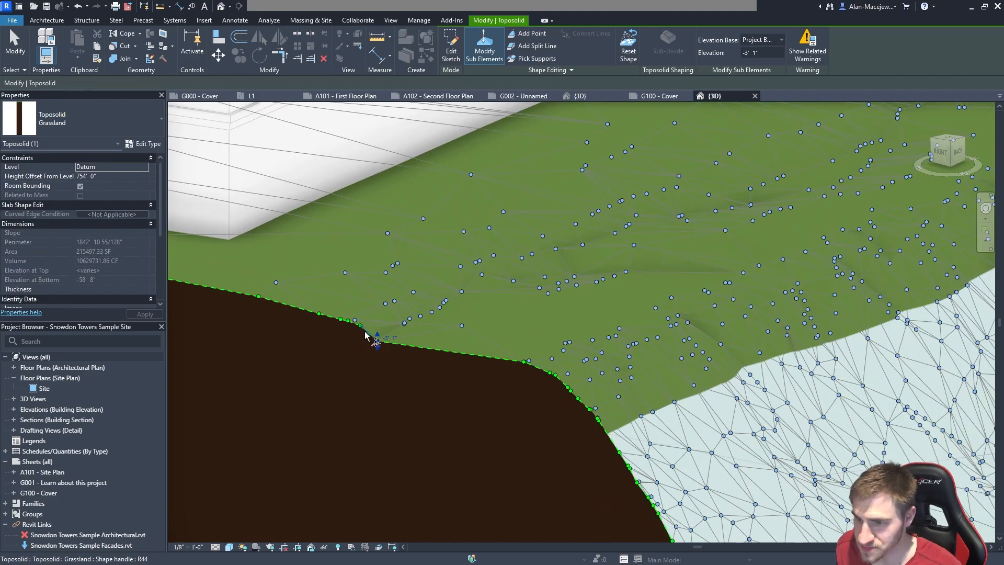
scroll(381, 339, "up", 4)
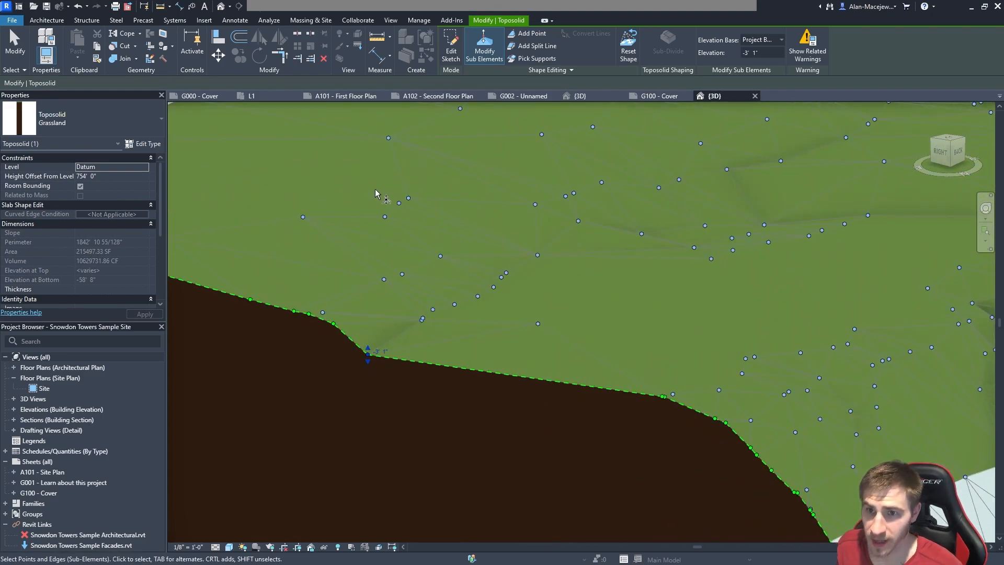
scroll(363, 194, "down", 2)
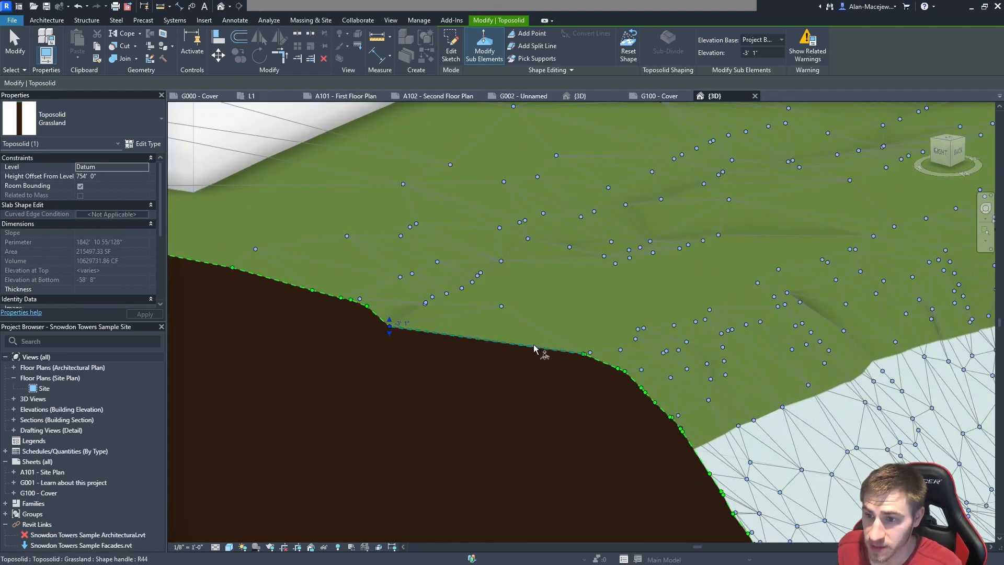
scroll(426, 325, "down", 2)
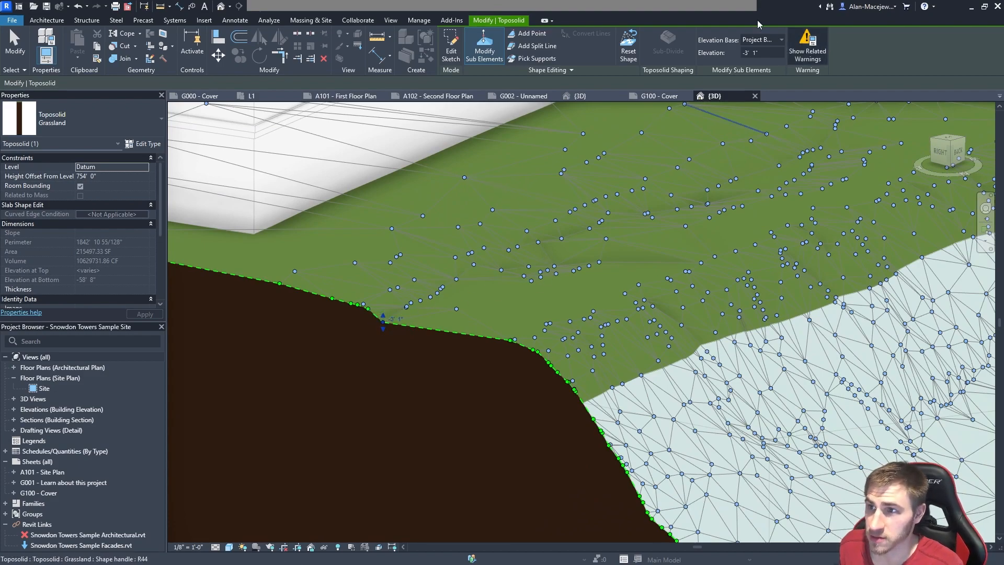
left_click(759, 41)
left_click(845, 77)
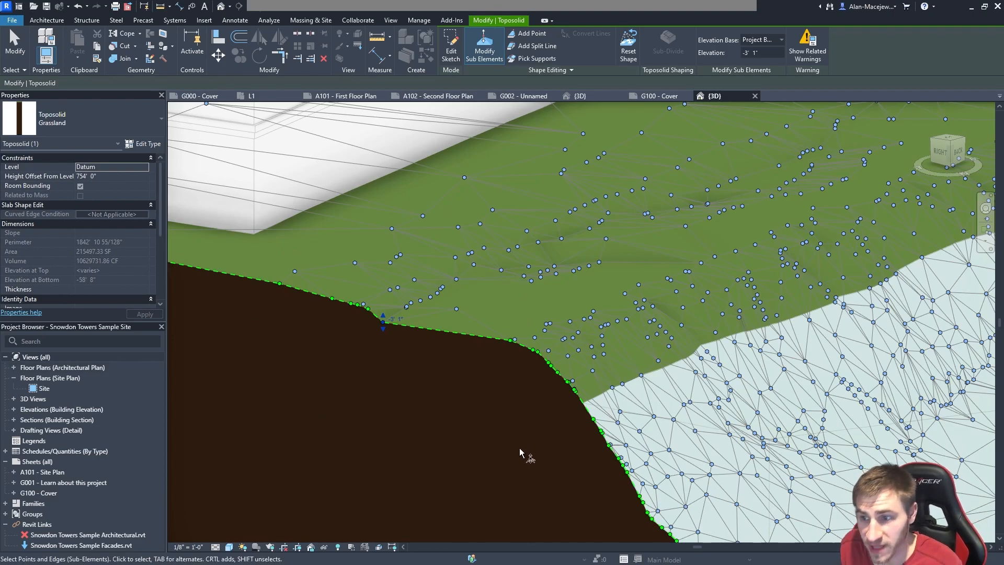
- Look over the toposolid's remaining shape points, finish sub-element editing and clear the selection
middle_click_drag(522, 451, 354, 340)
scroll(722, 285, "down", 1)
middle_click_drag(732, 277, 695, 369)
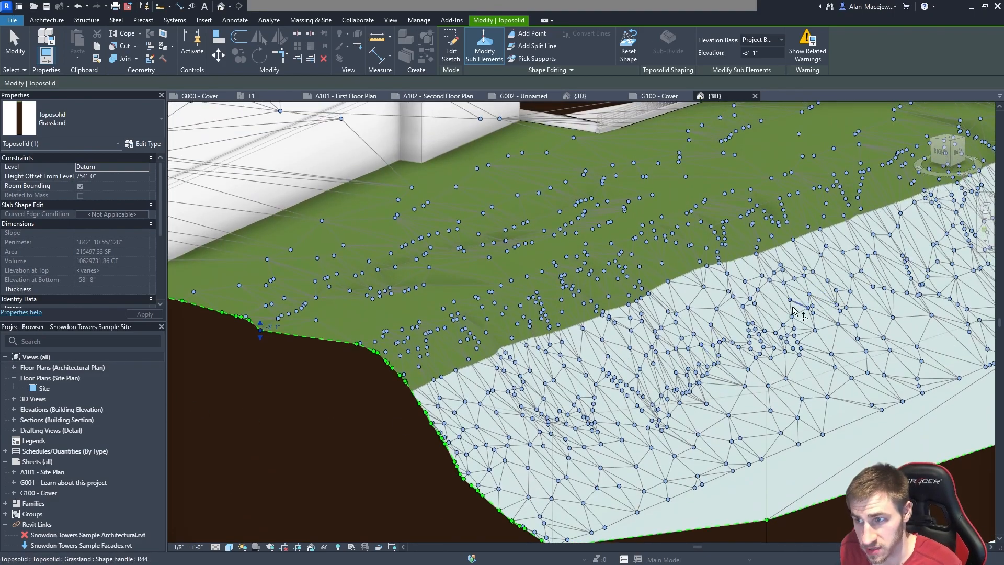
middle_click_drag(752, 290, 675, 332)
middle_click_drag(604, 319, 469, 290)
scroll(646, 418, "down", 1)
key("Escape")
key("Escape")
- Try to place a Spot Slope annotation on the edited grassland surface
scroll(468, 290, "up", 2)
left_click(235, 20)
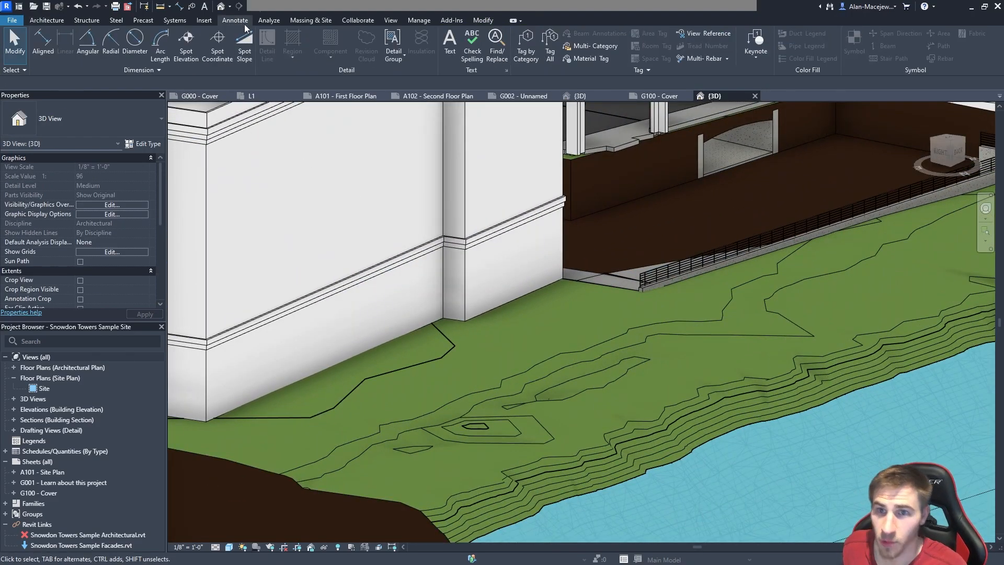
left_click(248, 46)
scroll(410, 426, "up", 4)
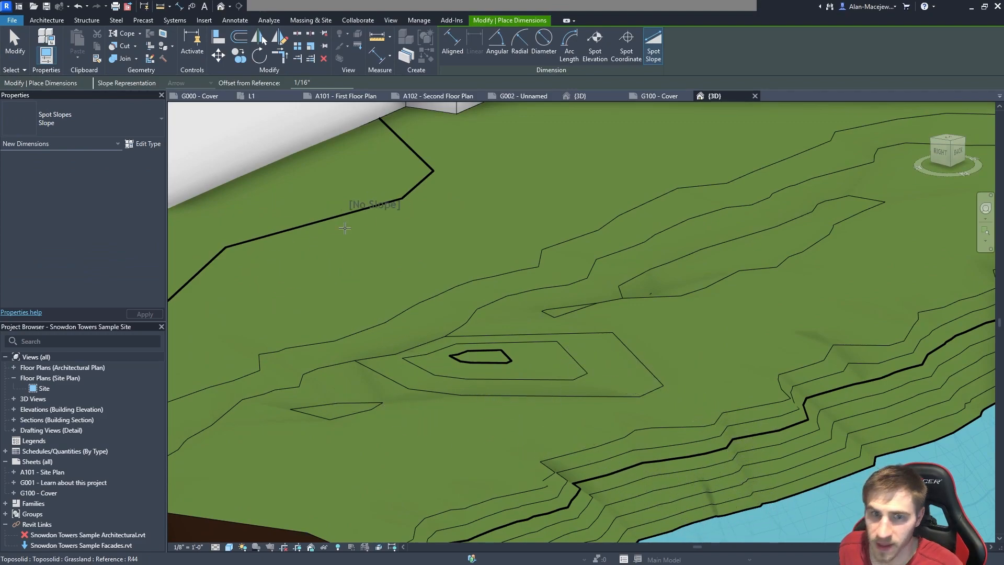
key("Escape")
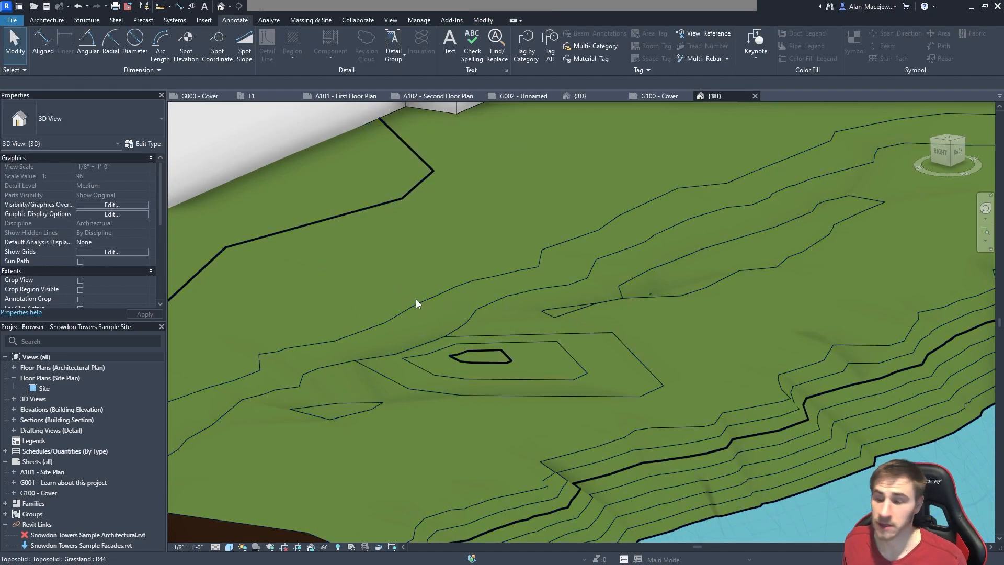
- Examine the reshaped Grassland toposolid and its contours from farther out, selecting it briefly and clearing the selection
scroll(494, 291, "down", 4)
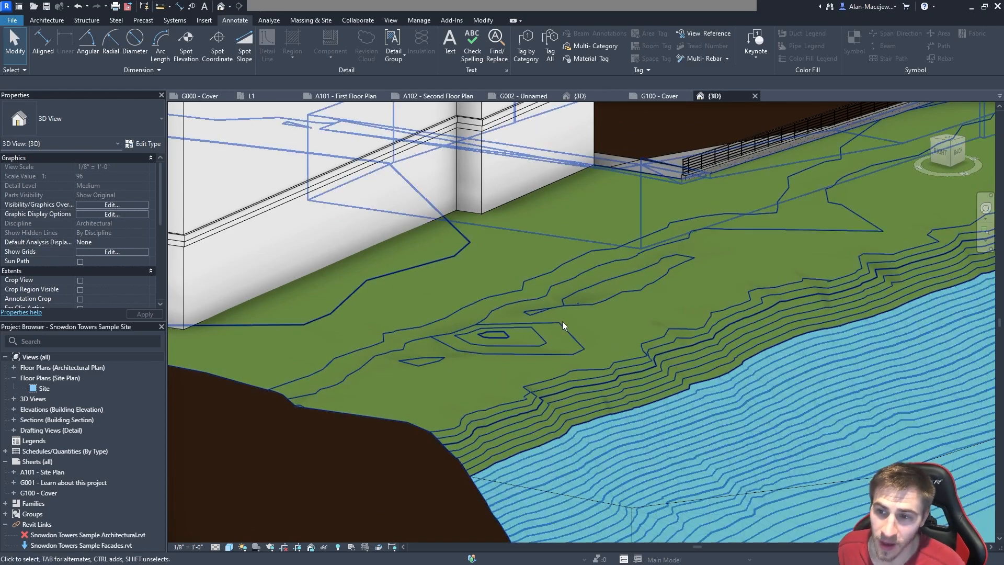
scroll(564, 318, "down", 5)
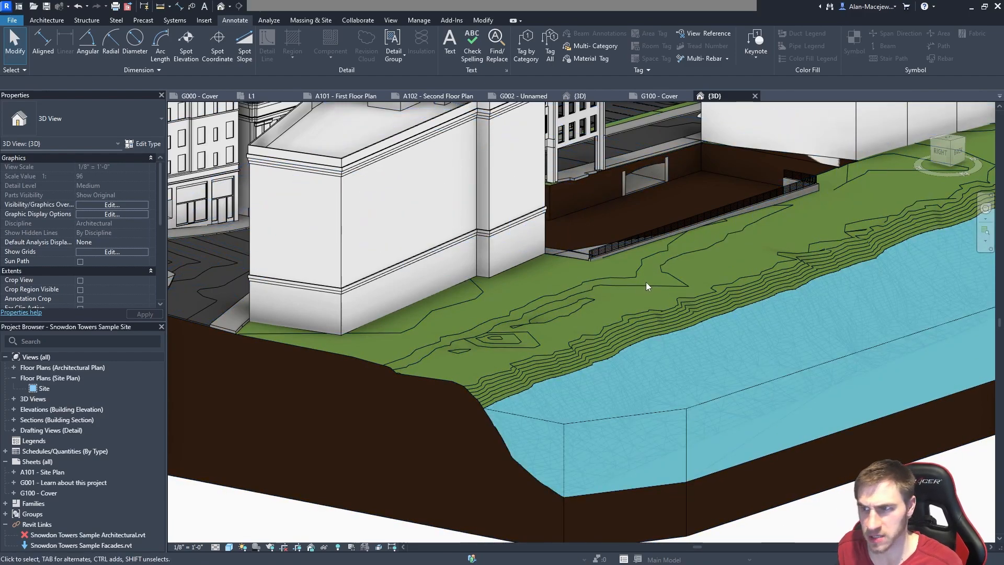
middle_click_drag(689, 267, 659, 281)
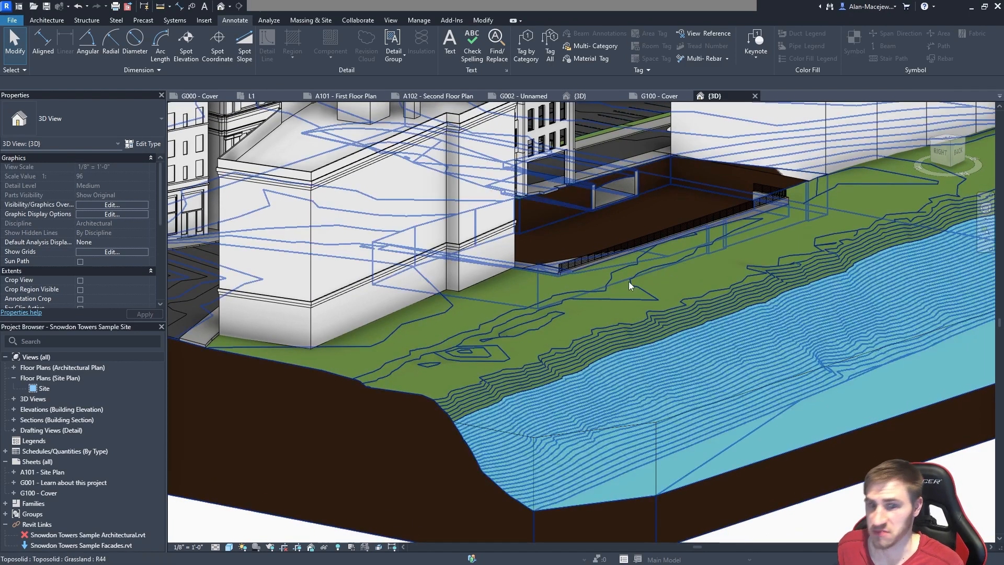
scroll(633, 283, "down", 4)
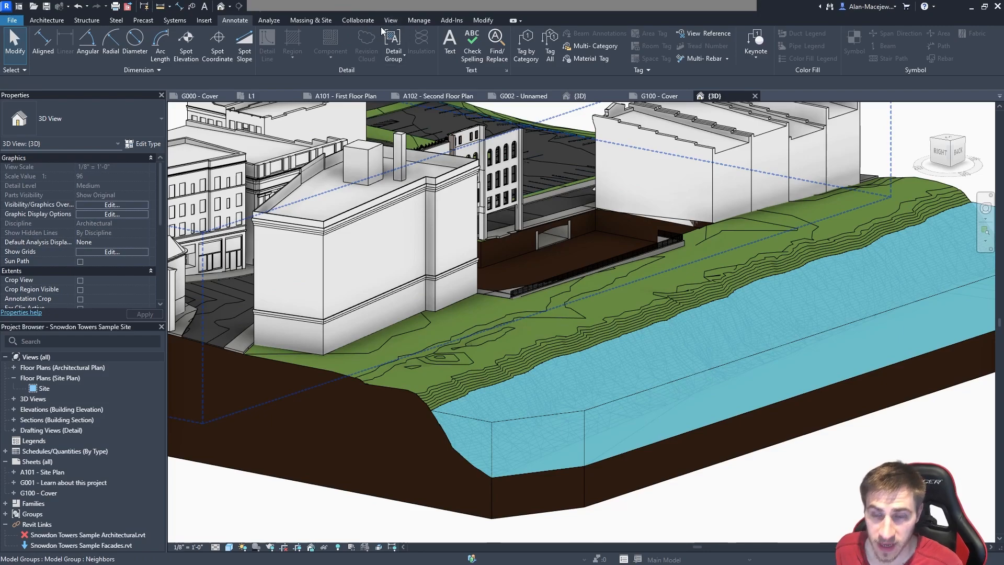
left_click(403, 390)
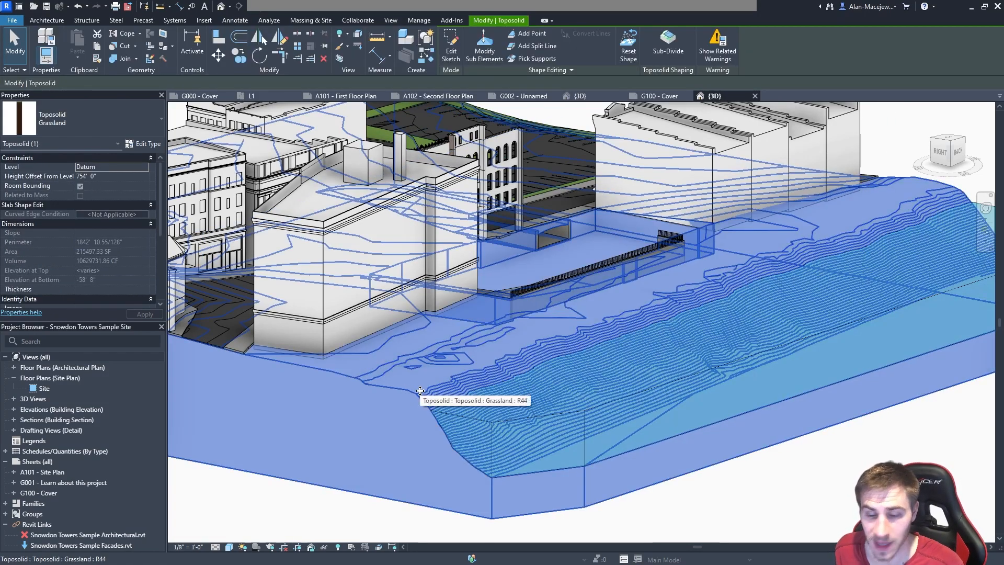
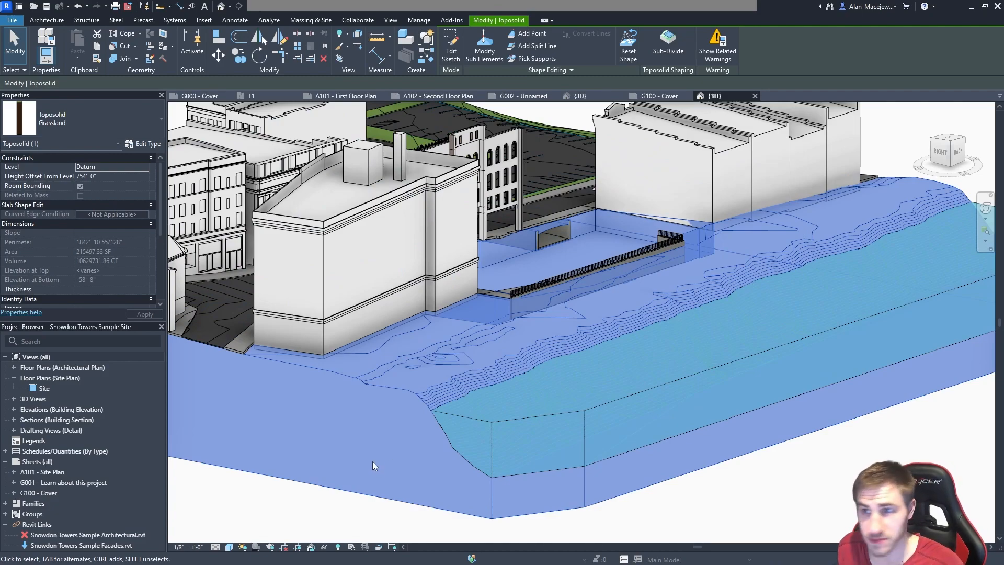
left_click(285, 489)
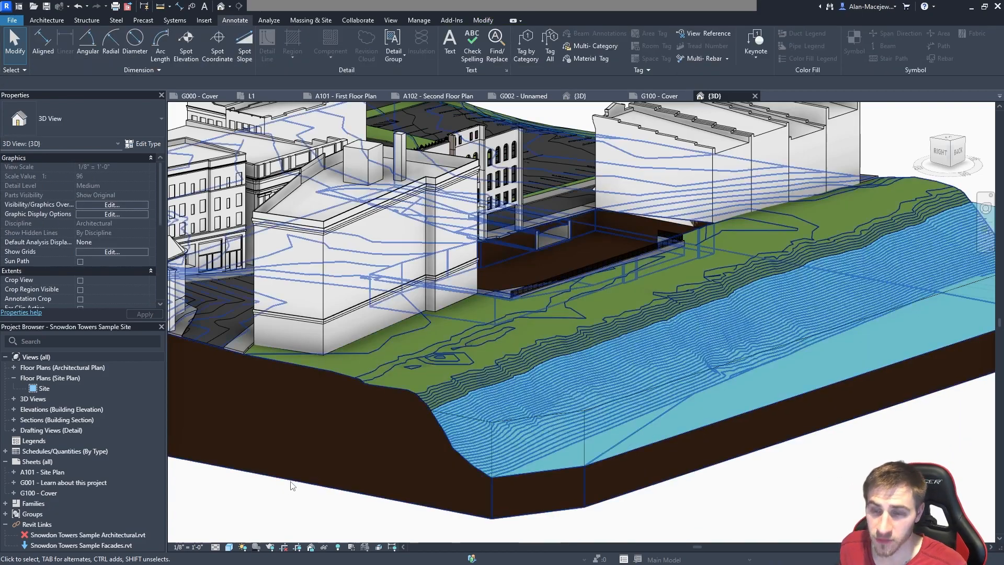
scroll(318, 449, "down", 1)
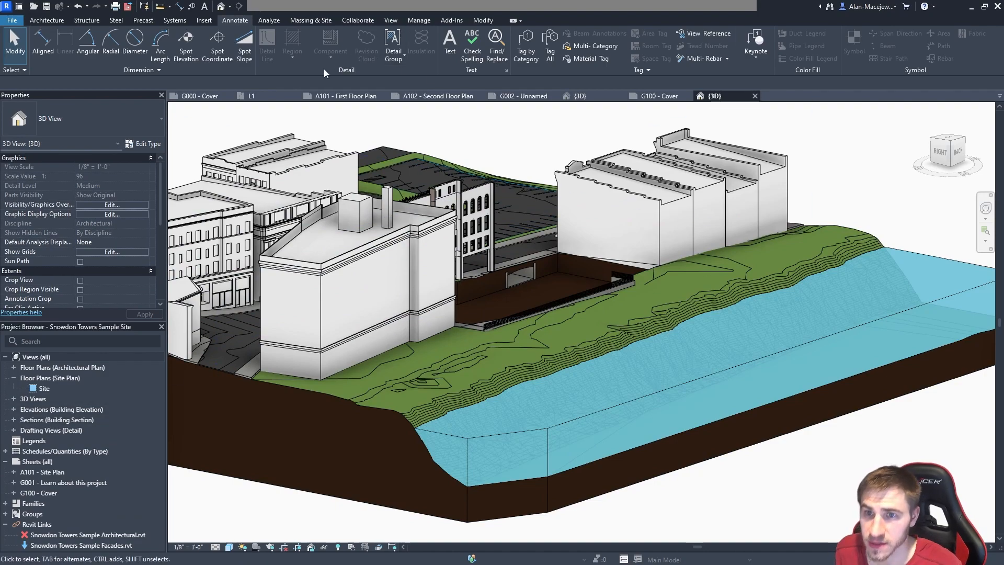
- Show the A101 - First Floor Plan sheet of the architectural model and switch the canvas theme to dark
left_click(306, 96)
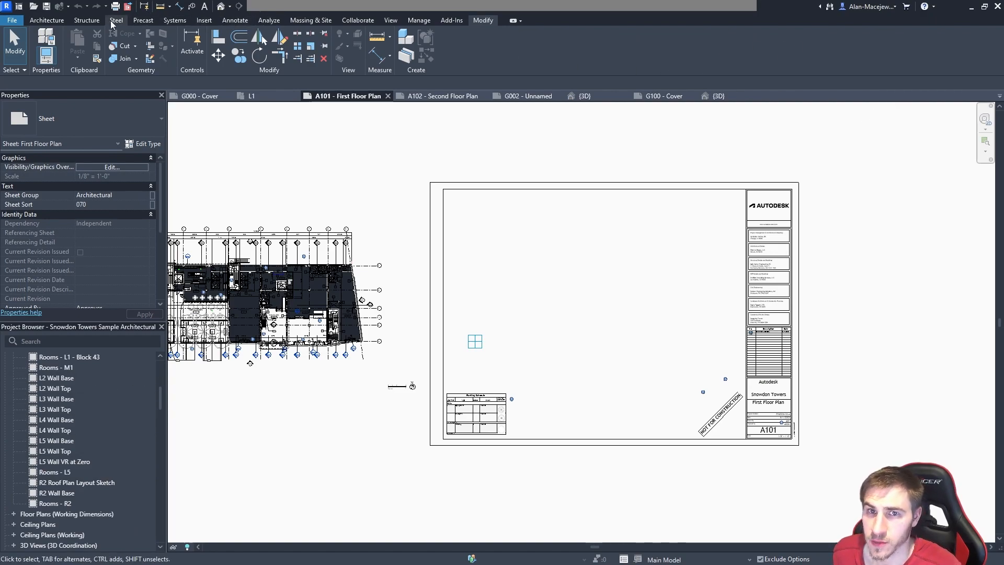
left_click(391, 20)
left_click(967, 44)
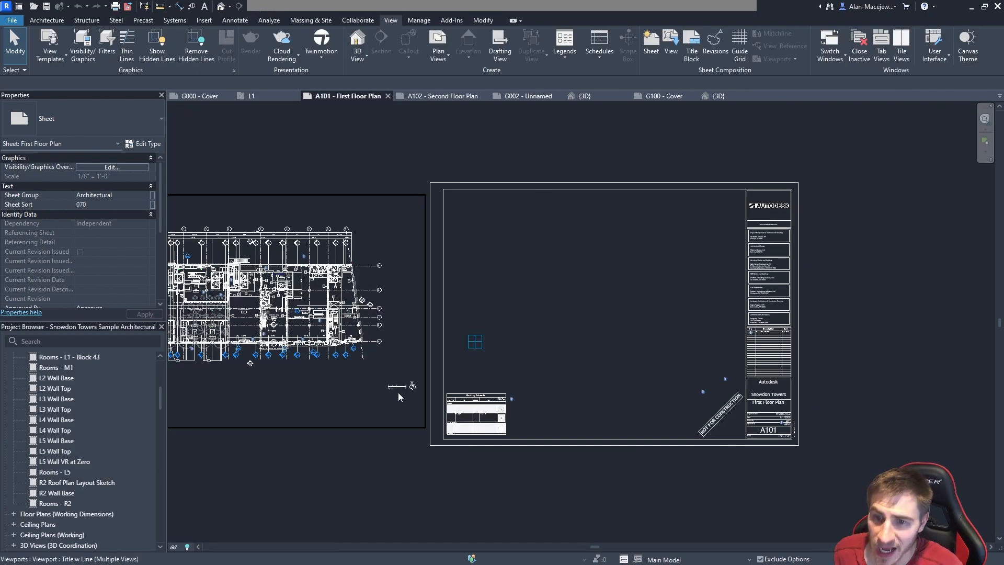
- Browse the Project Browser's views and sheets, search it for "top", look through the matches and clear the search
left_click(38, 341)
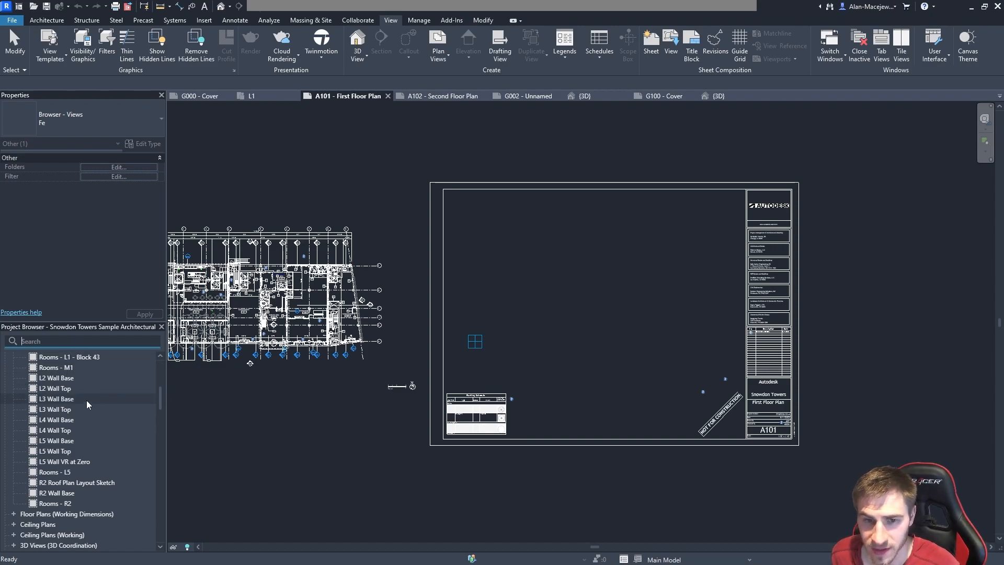
scroll(60, 440, "down", 8)
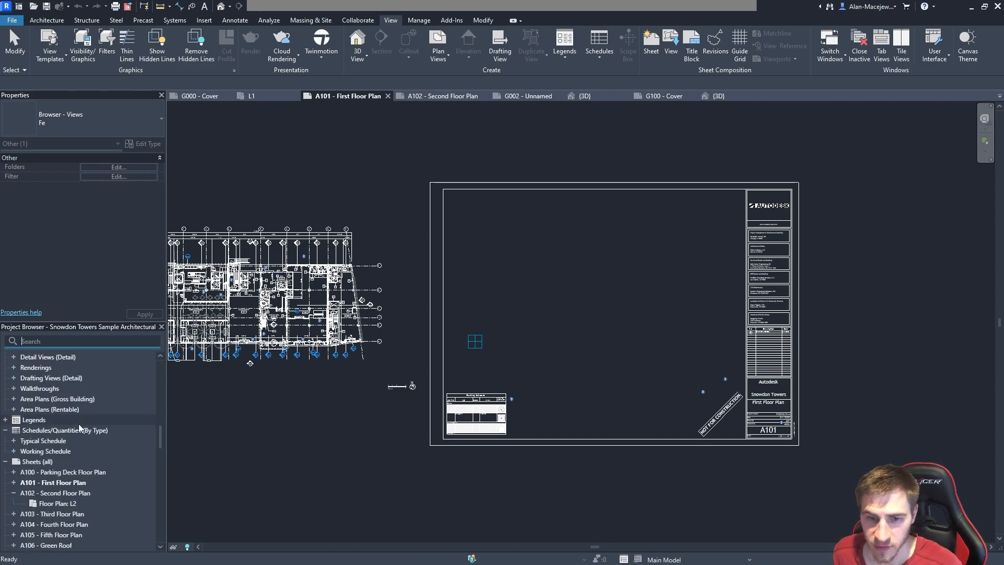
scroll(80, 424, "up", 7)
scroll(105, 380, "down", 1)
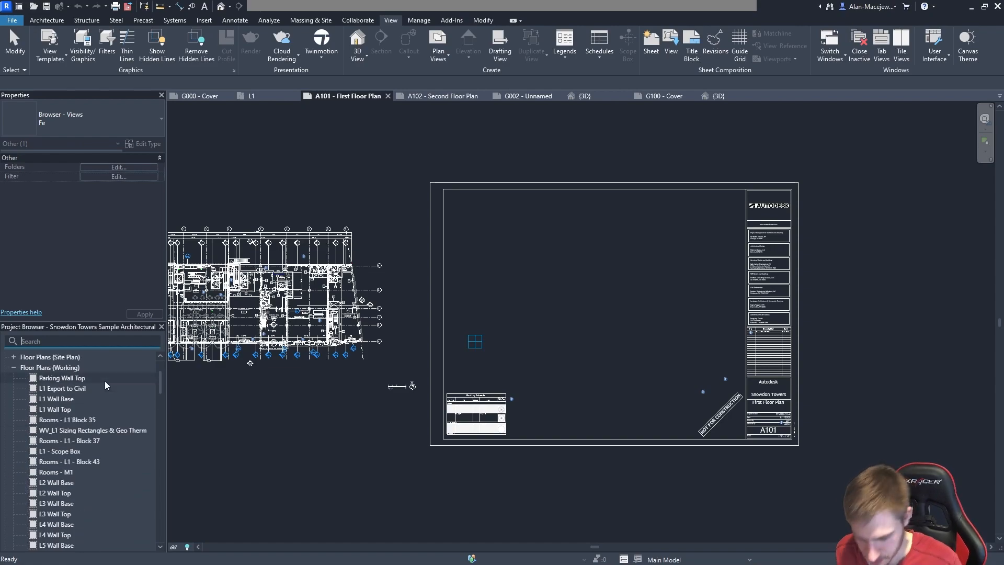
type("top")
scroll(107, 390, "up", 2)
scroll(89, 389, "down", 2)
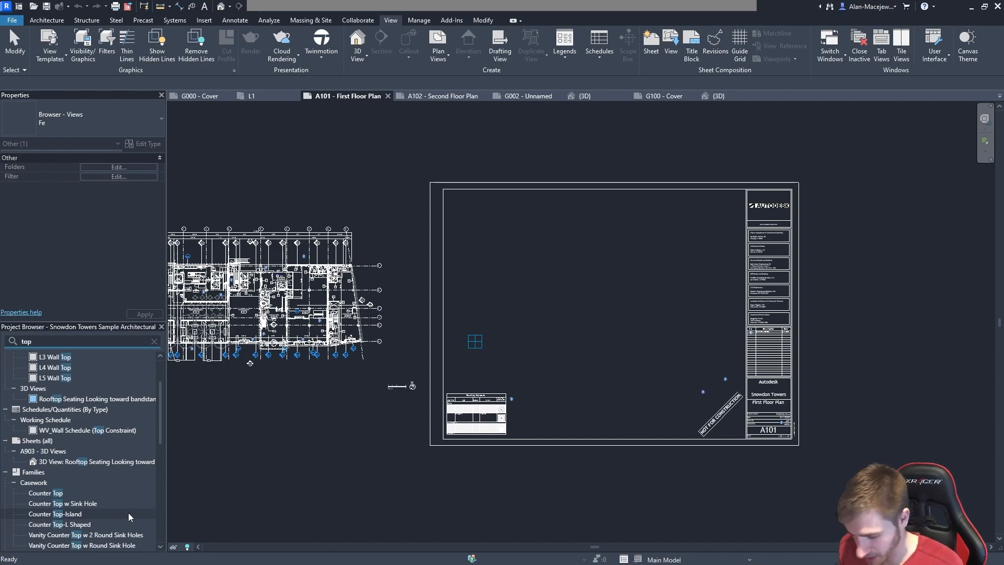
key("BackSpace")
key("BackSpace")
key("BackSpace")
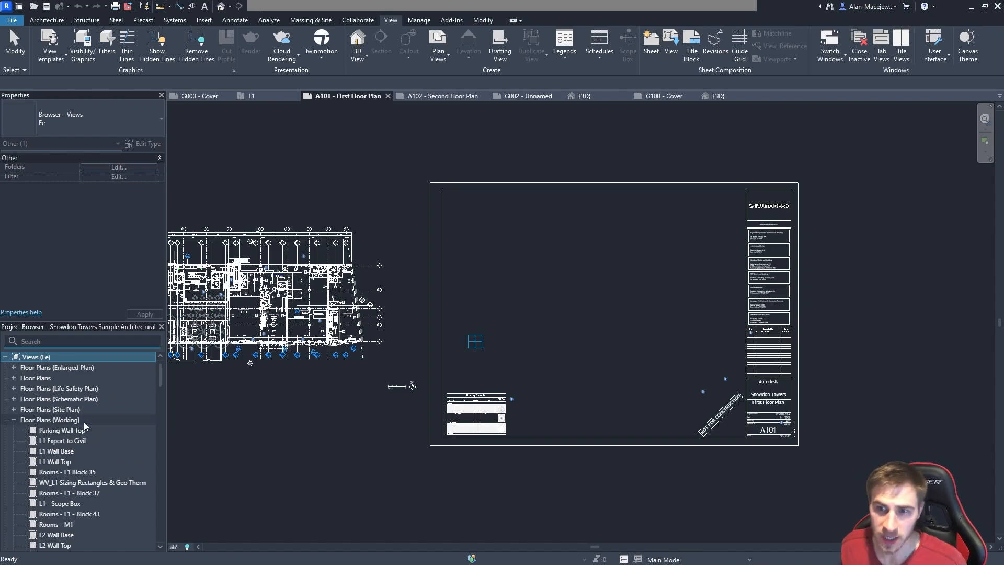
- Search the Project Browser for "section", look through the matching views, sheets and families, and clear the search
type("section")
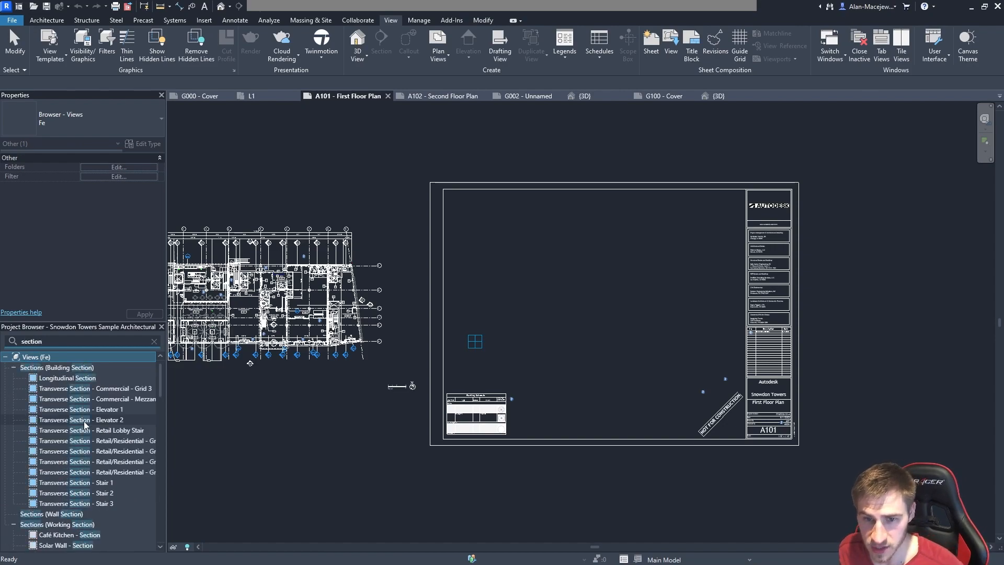
scroll(117, 422, "down", 10)
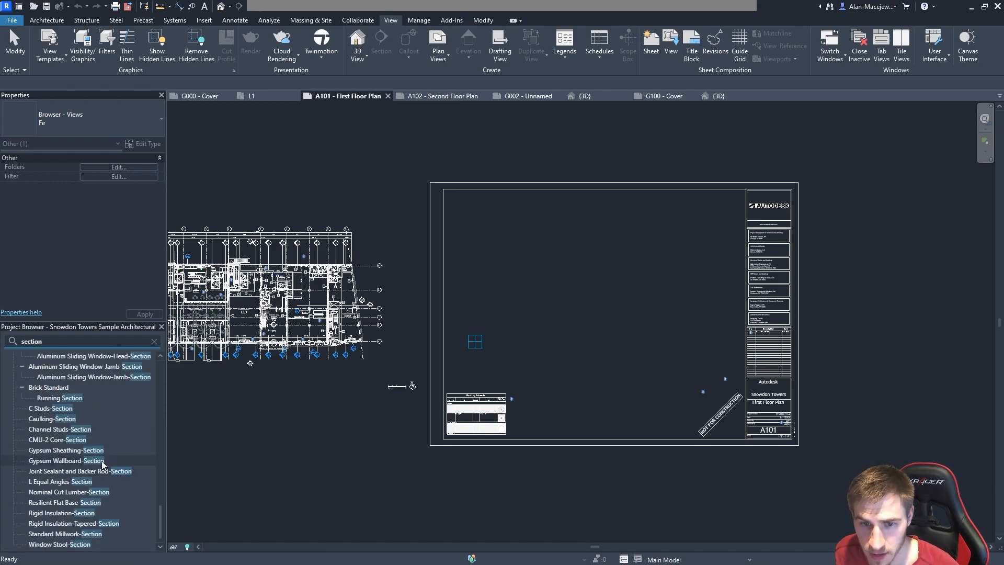
scroll(102, 464, "up", 8)
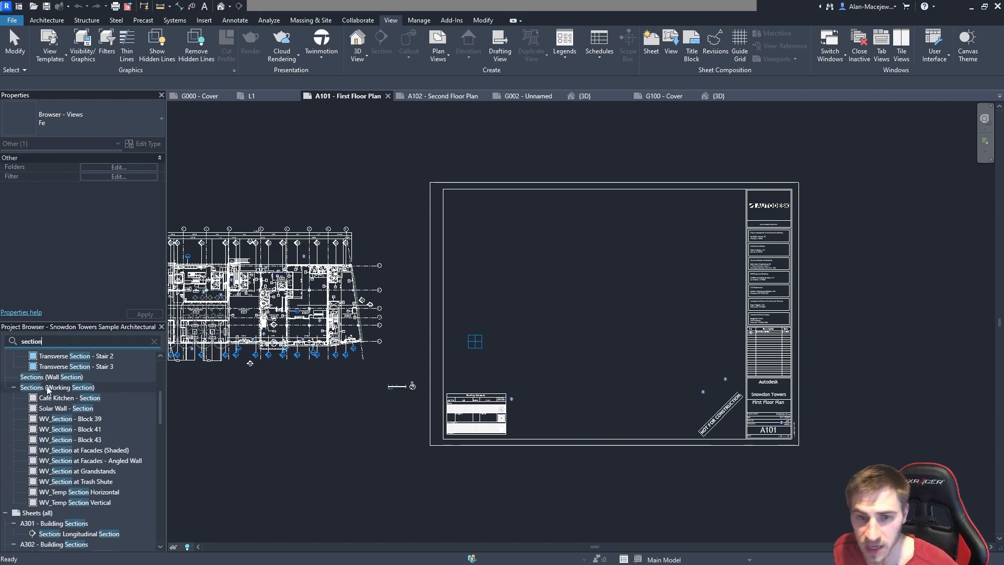
left_click(154, 341)
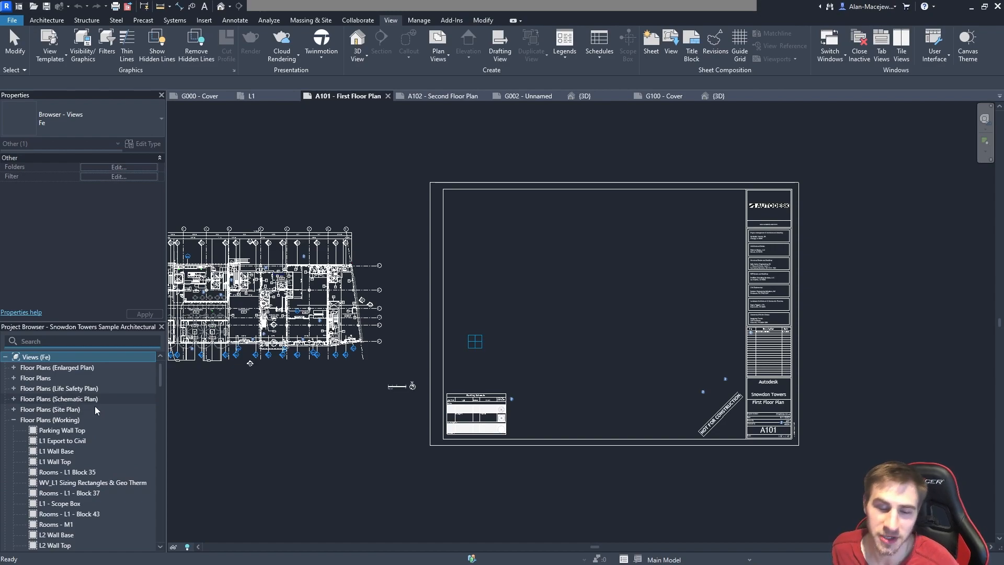
- Look at the Local and Autodesk Docs options for linking a coordination model, without choosing either one
left_click(203, 20)
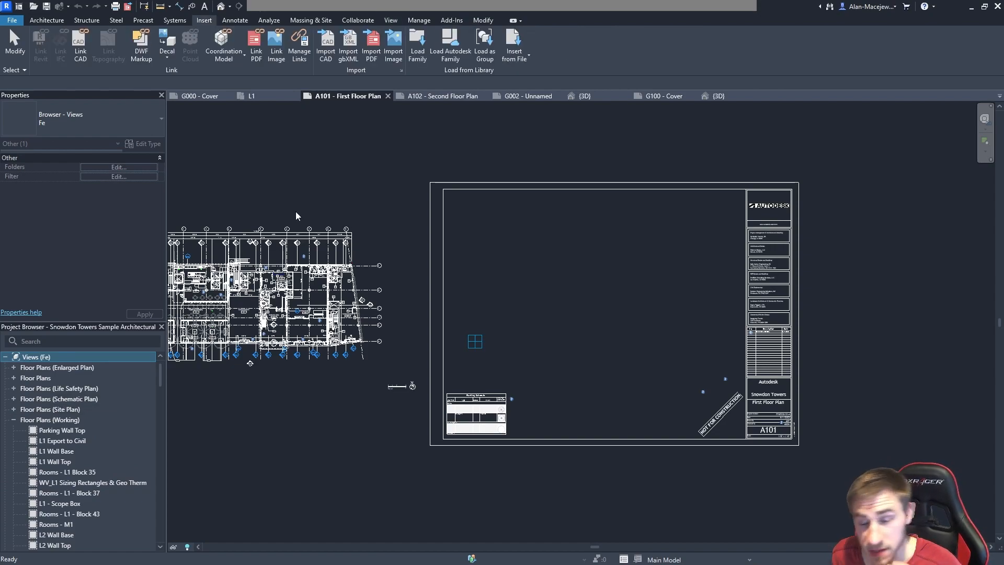
scroll(205, 21, "down", 1)
left_click(205, 21)
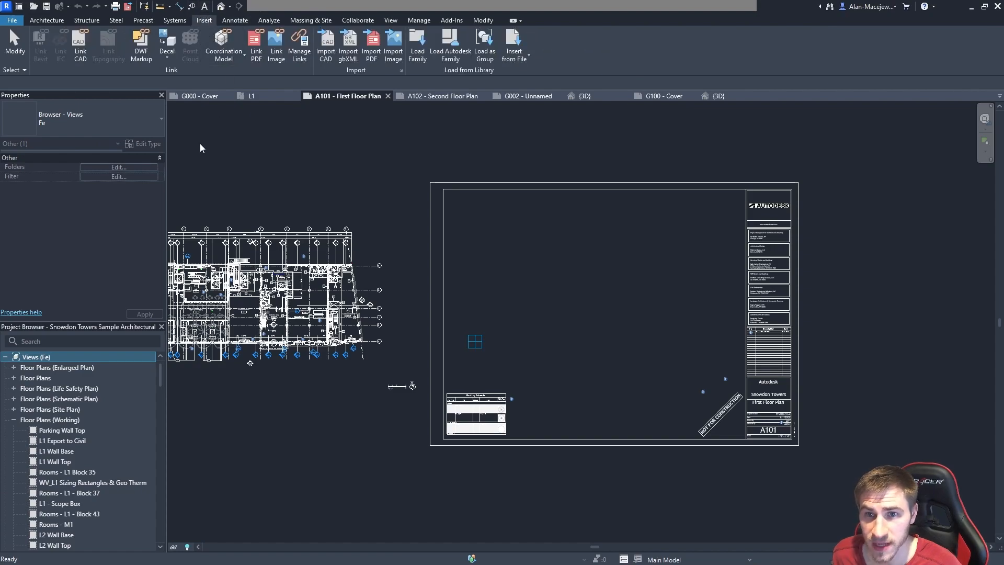
left_click(230, 61)
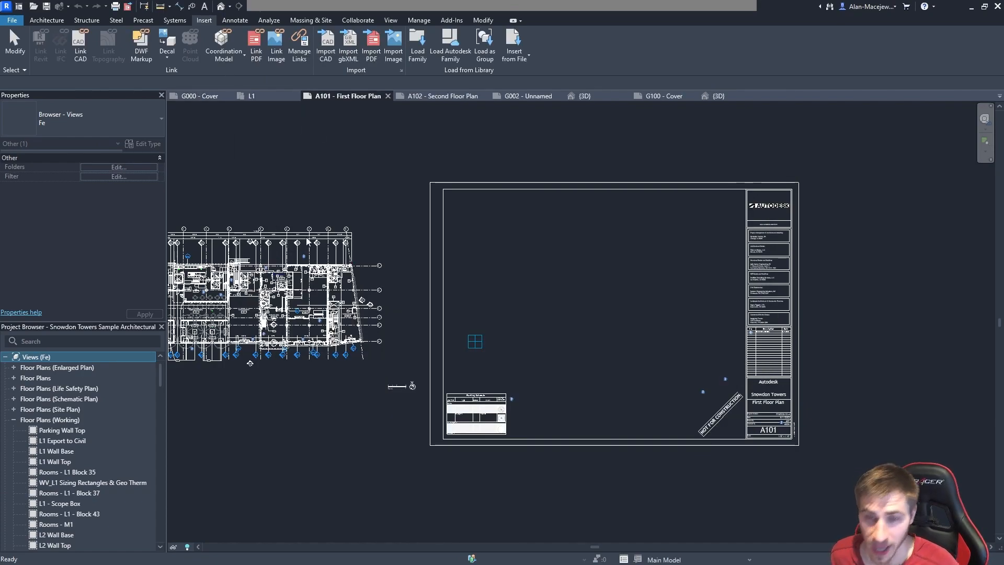
left_click(225, 55)
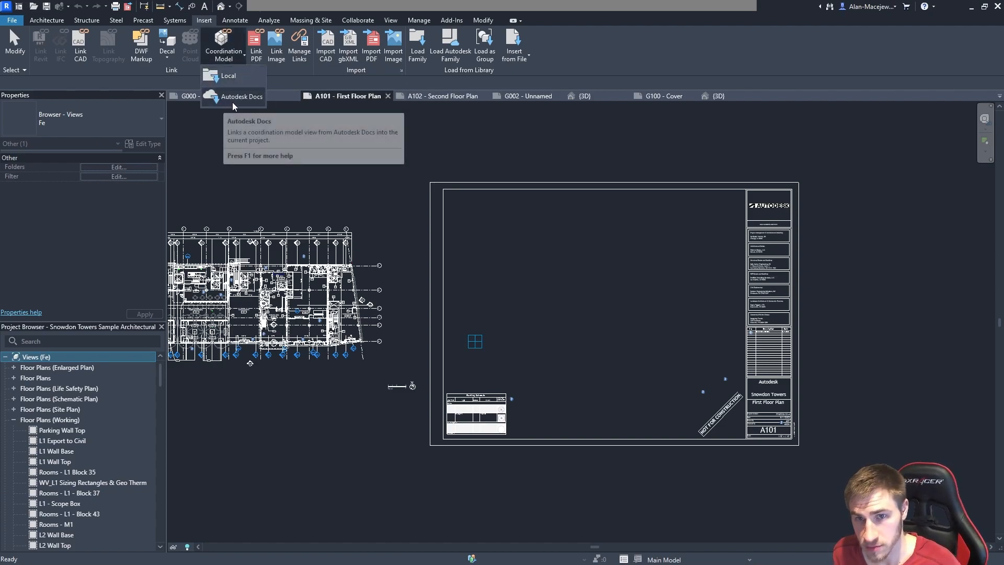
left_click(256, 242)
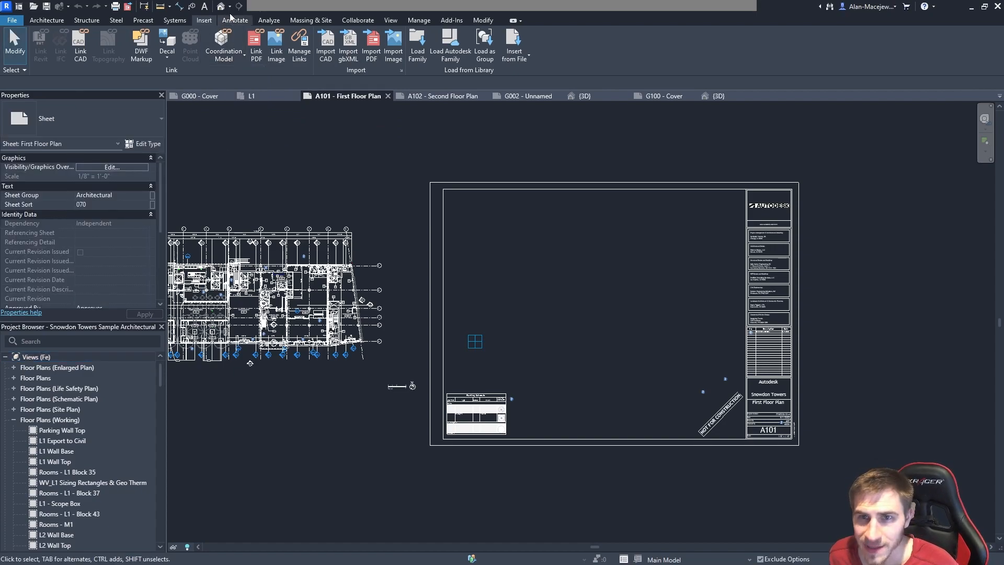
- Open the default 3D view and frame the solar panel wall and brick facades at the front of the building
left_click(221, 6)
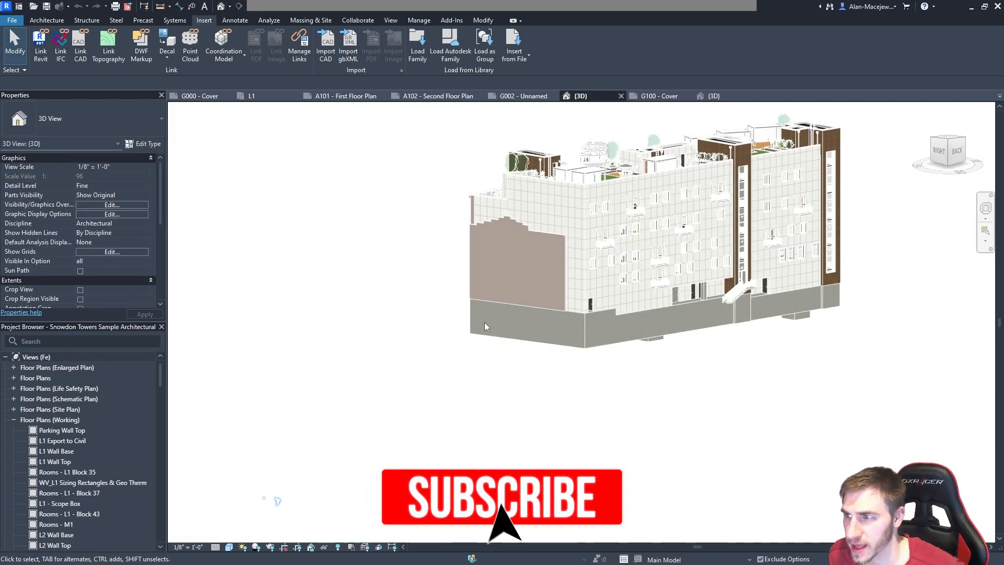
middle_click_drag(523, 272, 746, 440, "shift")
left_click(390, 20)
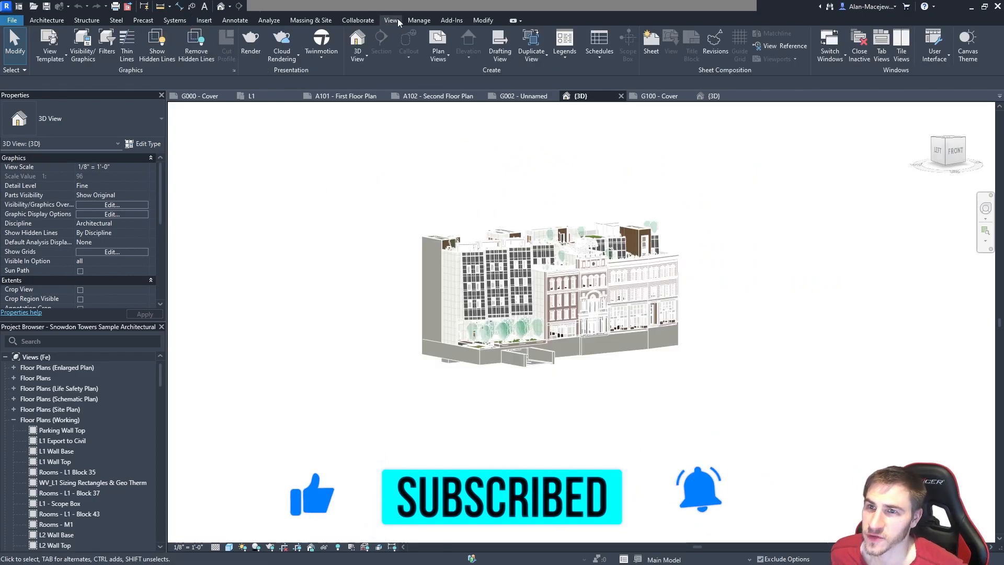
scroll(515, 297, "up", 8)
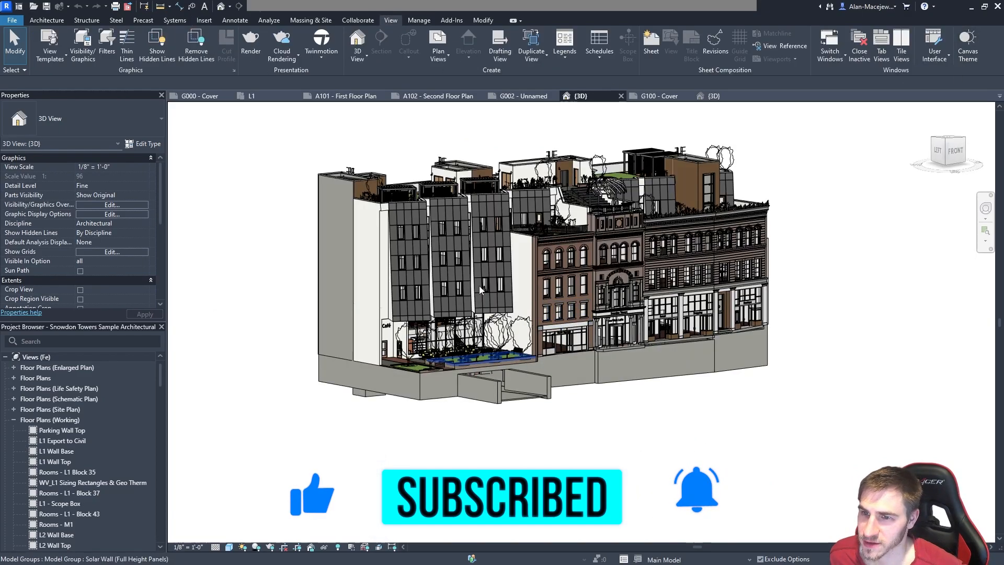
scroll(501, 326, "down", 2)
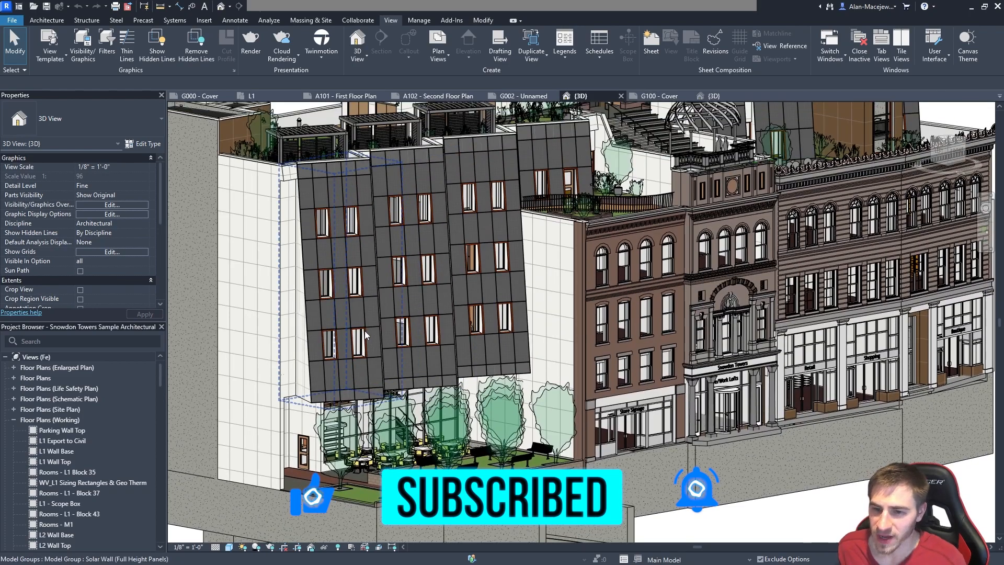
scroll(460, 334, "up", 5)
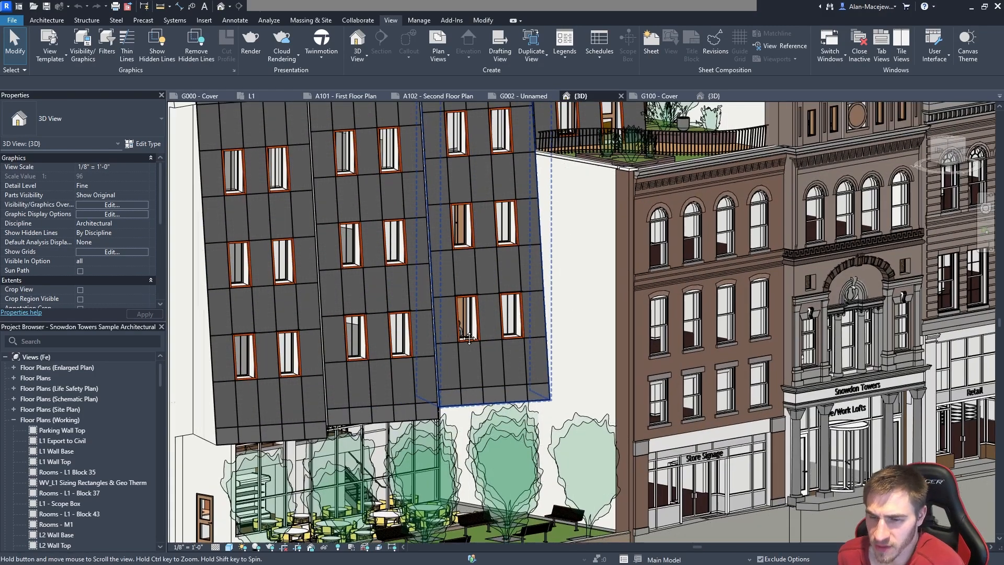
middle_click_drag(468, 339, 491, 347)
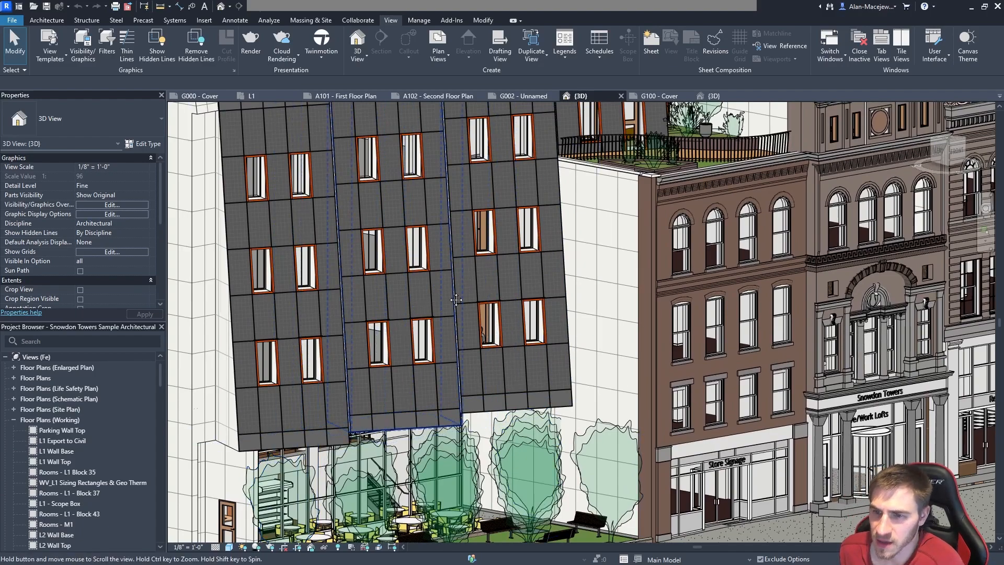
middle_click_drag(455, 293, 464, 332)
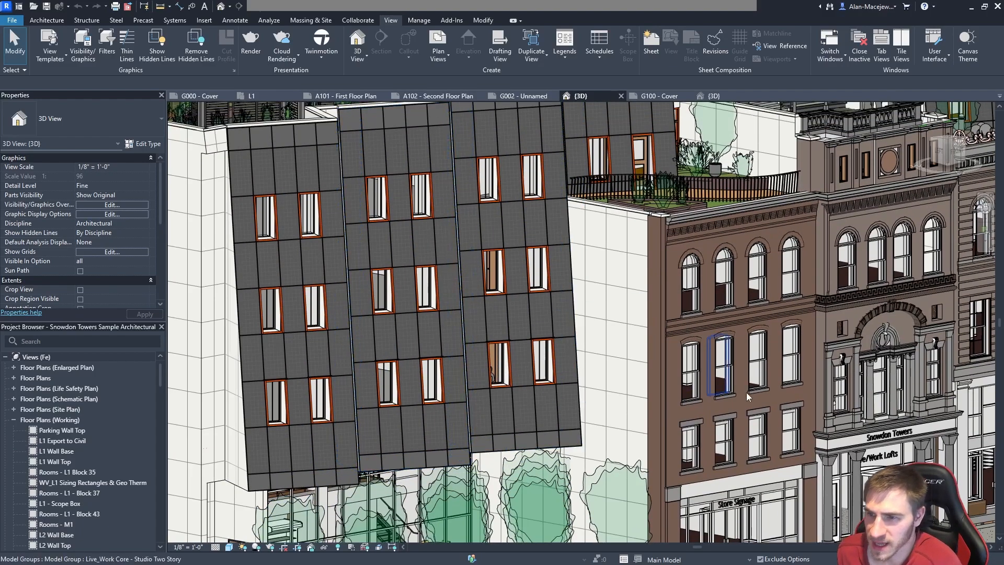
- Try the Wireframe and Shaded visual styles on the 3D view, and return it to Consistent Colors
left_click(216, 547)
left_click(228, 549)
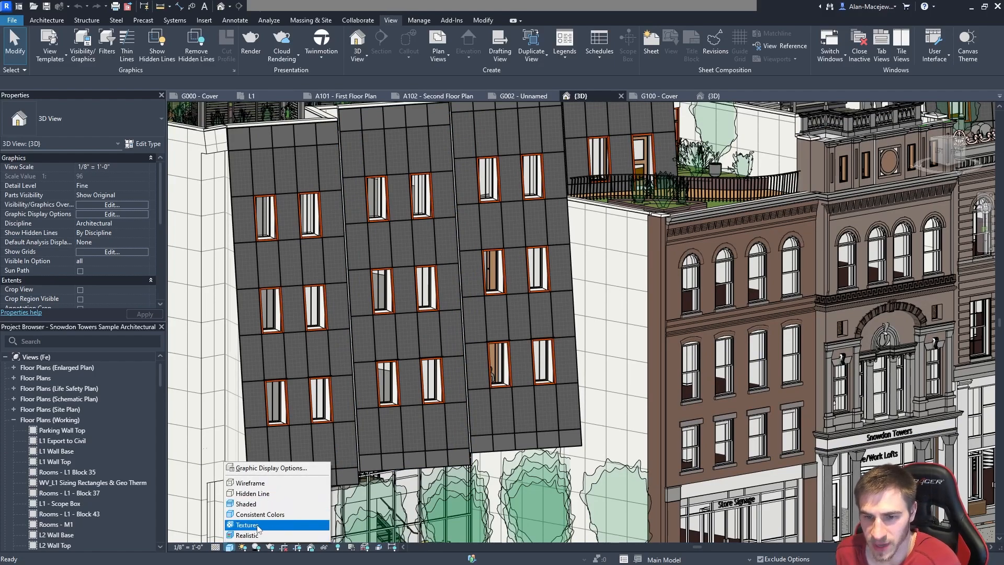
left_click(250, 483)
left_click(229, 547)
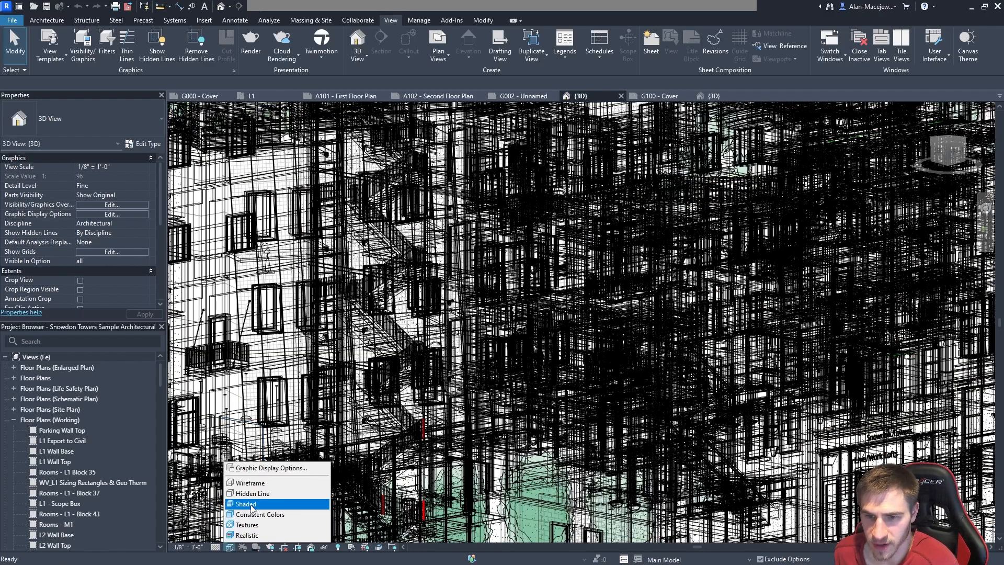
left_click(252, 505)
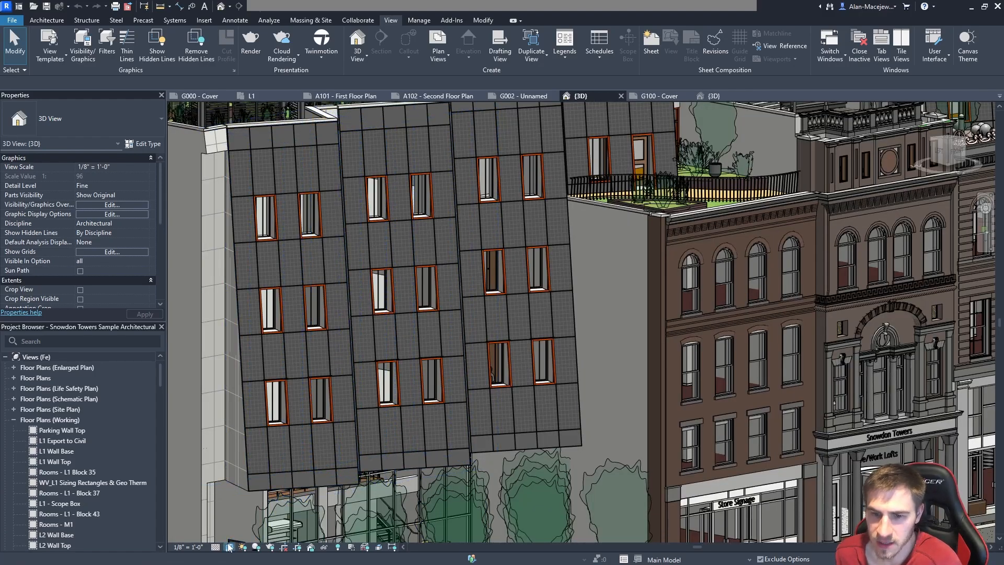
left_click(229, 547)
left_click(261, 514)
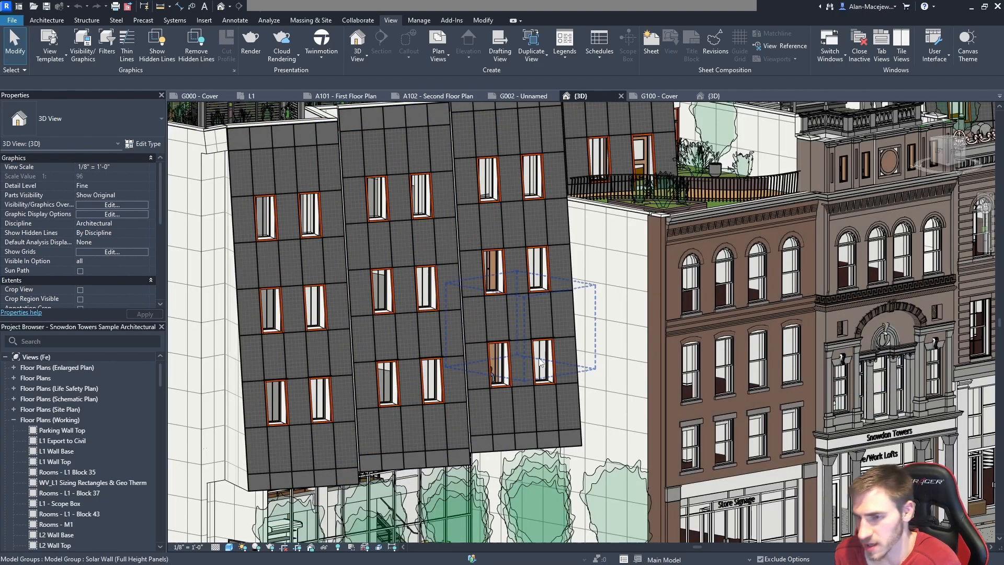
- Set the 3D view's visual style to Textures and examine the solar panels and brick wall up close
left_click(217, 547)
left_click(229, 547)
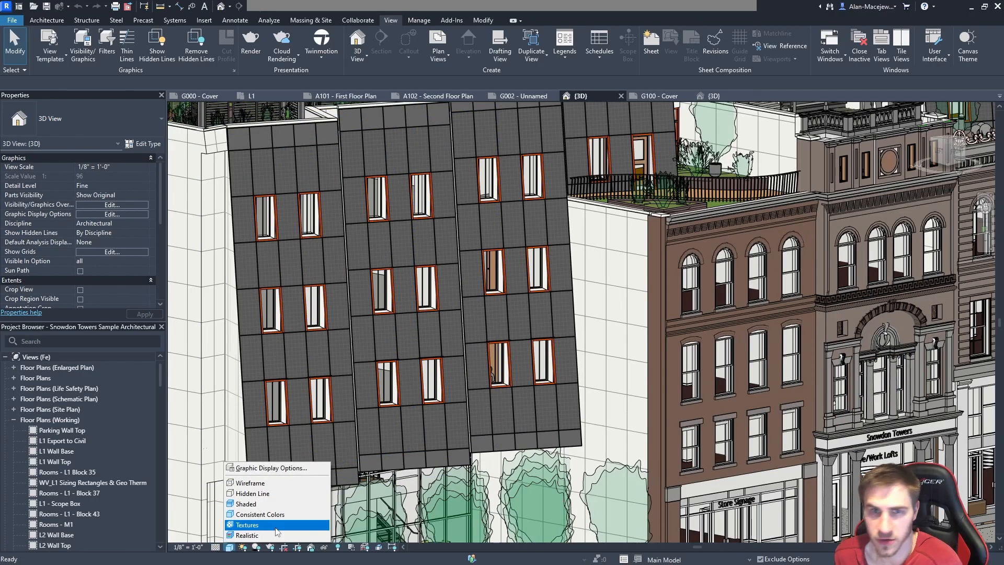
left_click(272, 525)
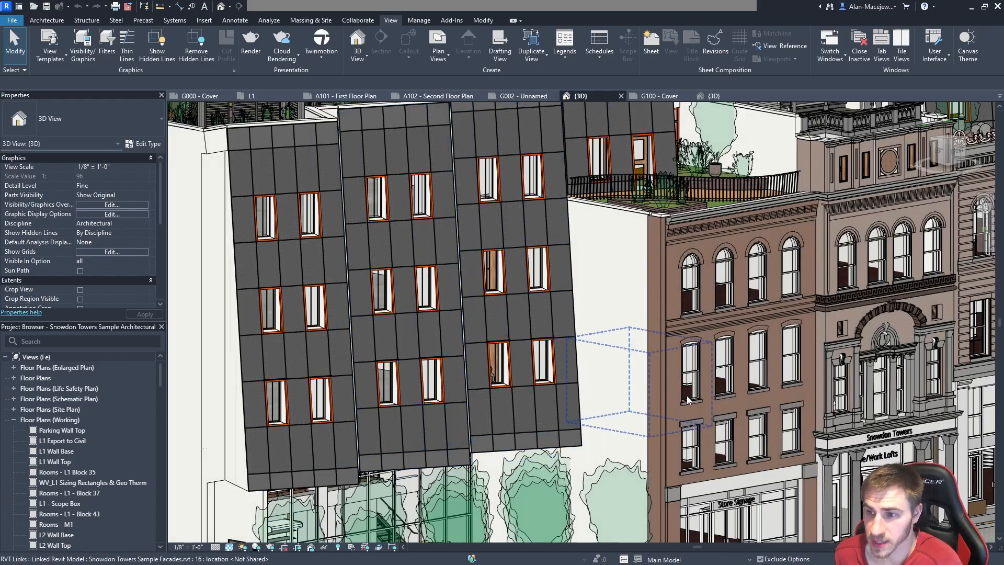
scroll(653, 422, "up", 5)
middle_click_drag(494, 421, 872, 398)
scroll(553, 402, "down", 1)
scroll(570, 416, "down", 1)
middle_click_drag(468, 387, 167, 402)
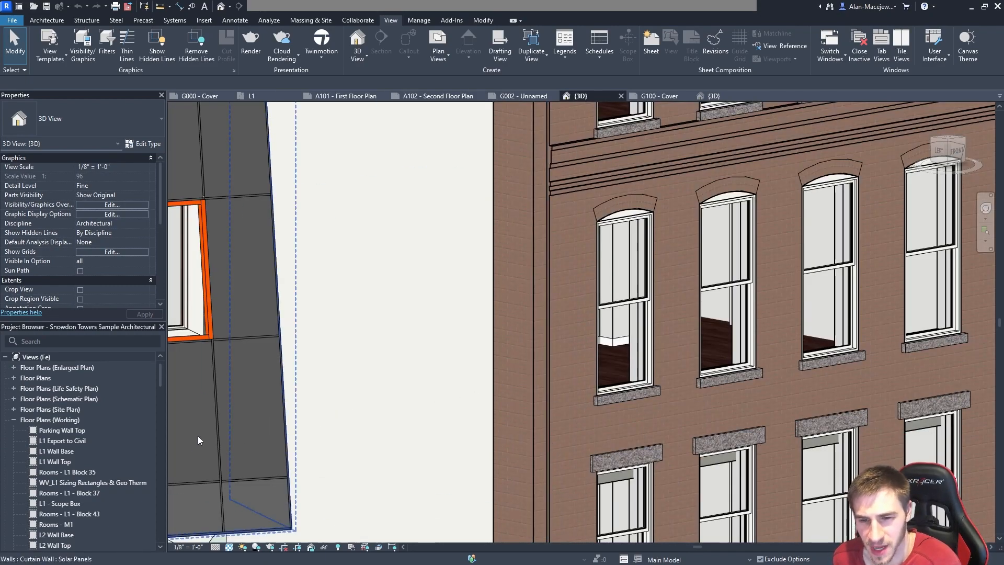
- Switch the 3D view back to Consistent Colors to compare the facades' appearance from farther out
left_click(229, 547)
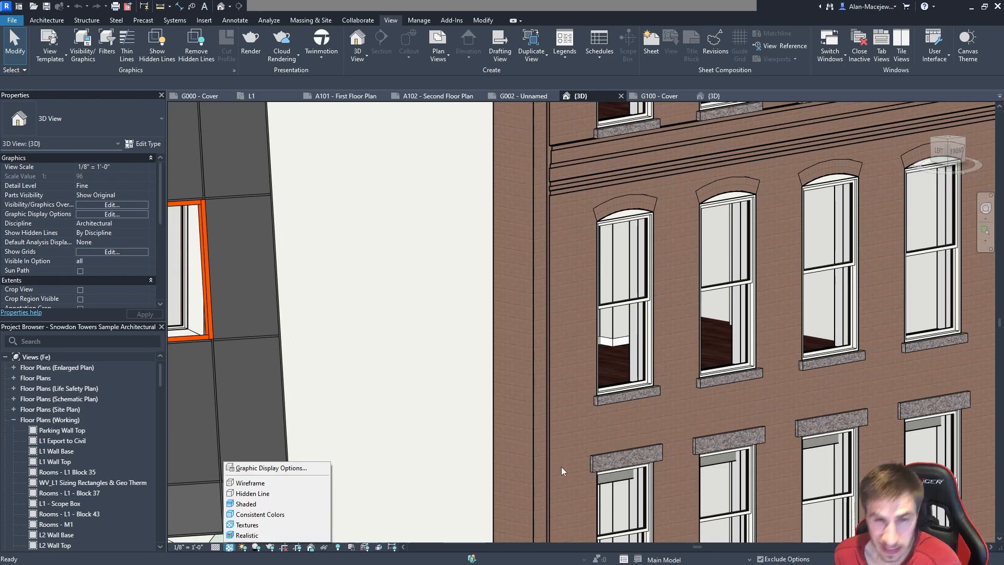
left_click(558, 441)
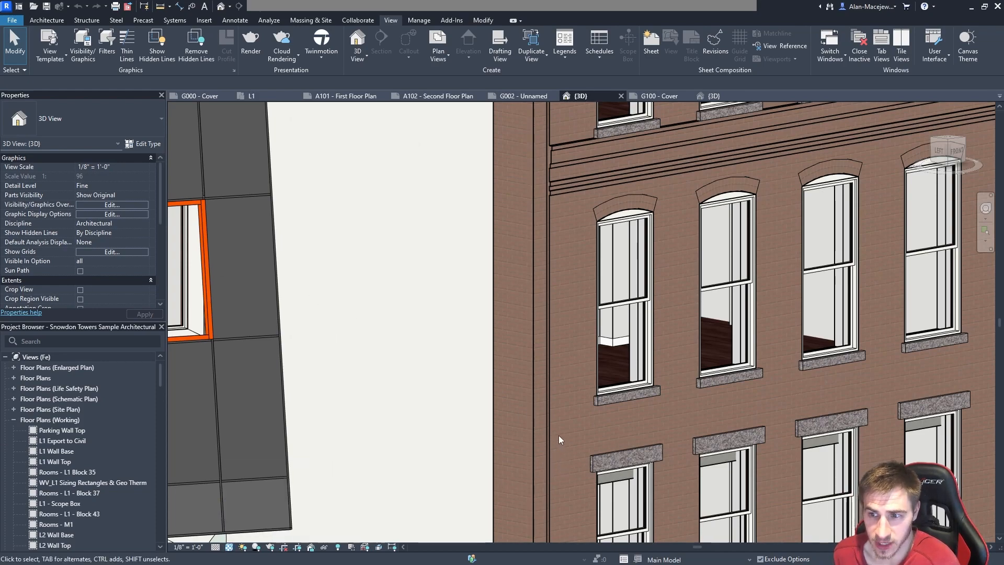
left_click(230, 546)
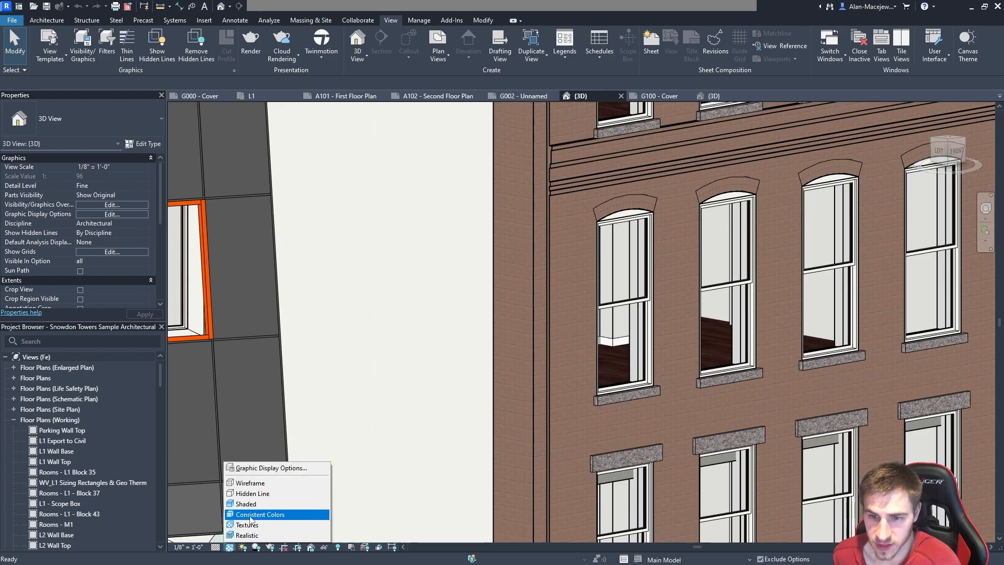
left_click(260, 514)
scroll(625, 403, "down", 2)
scroll(625, 403, "down", 1)
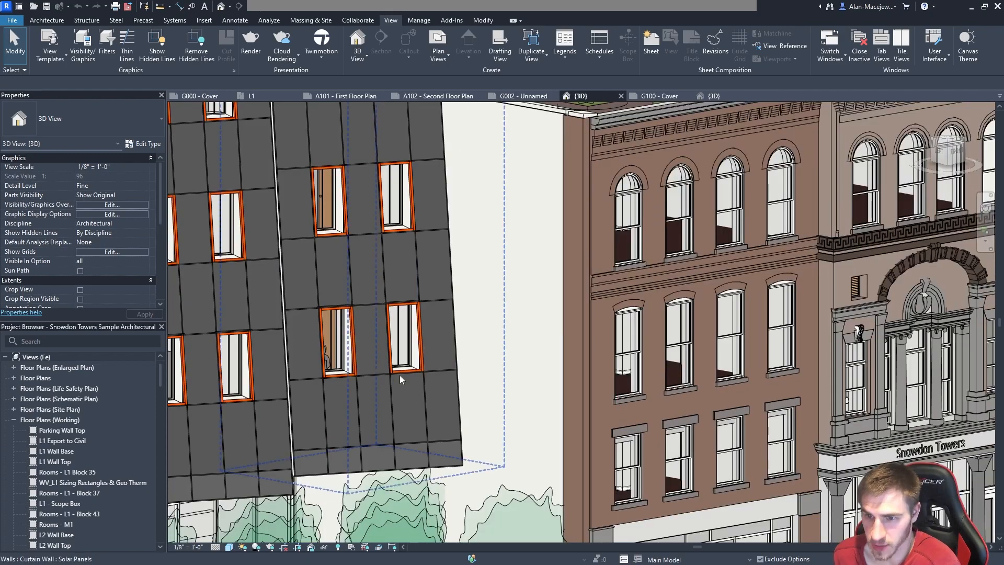
- Set the 3D view's visual style to Textures again and view the facades from farther out
left_click(230, 547)
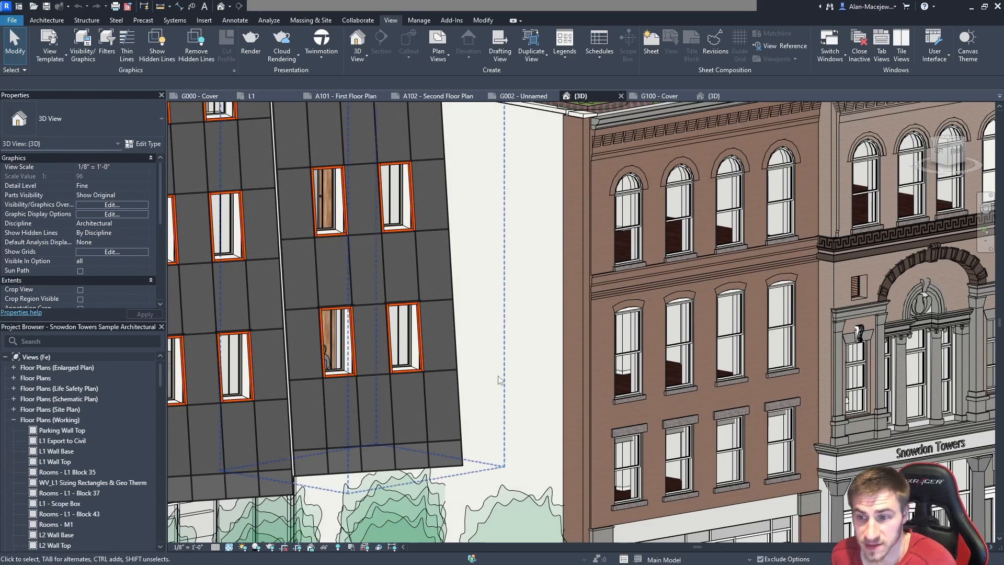
scroll(469, 315, "down", 3)
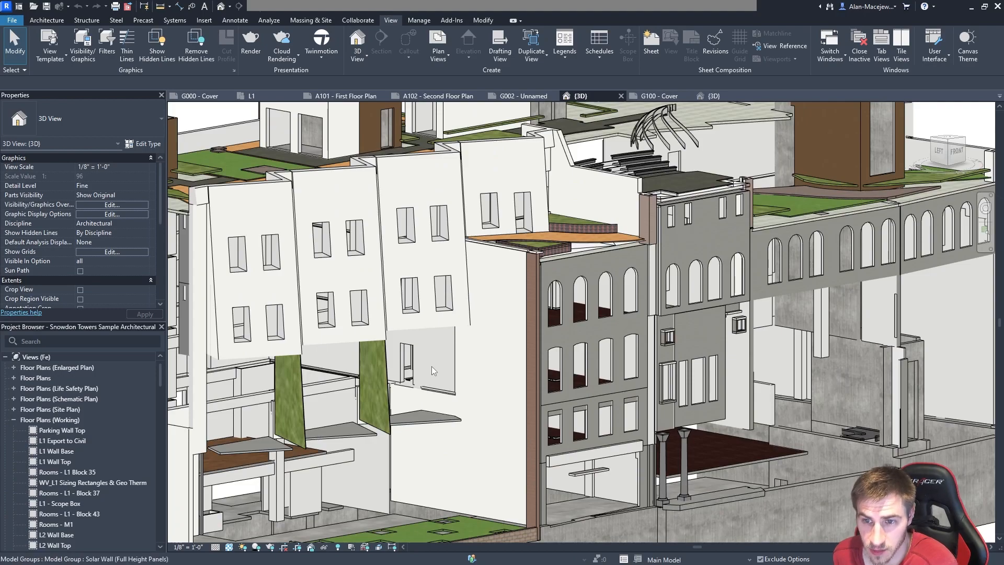
scroll(420, 383, "down", 1)
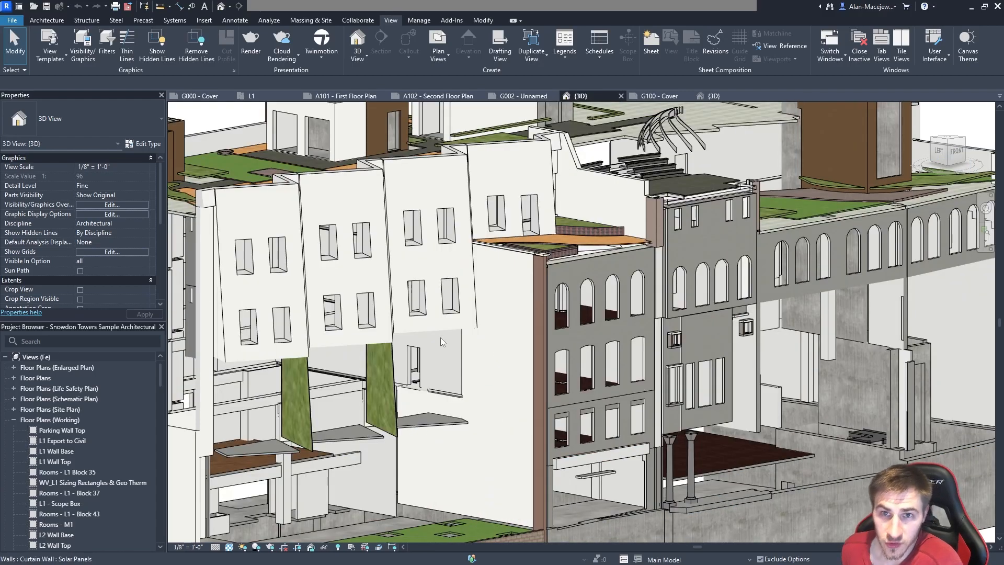
- Leave the 3D view and open the sheet A102 - Second Floor Plan
scroll(440, 337, "up", 3)
left_click(372, 262)
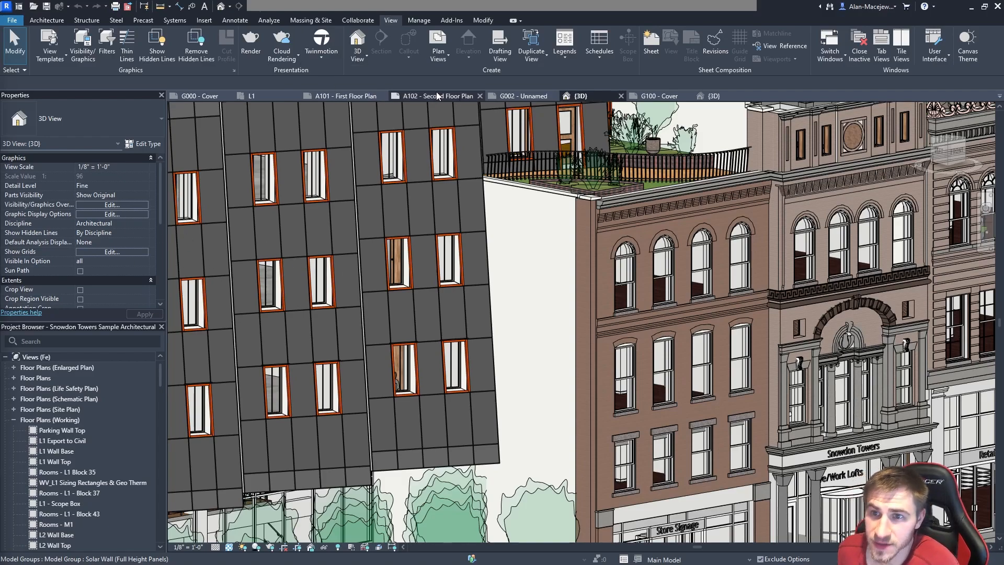
left_click(343, 97)
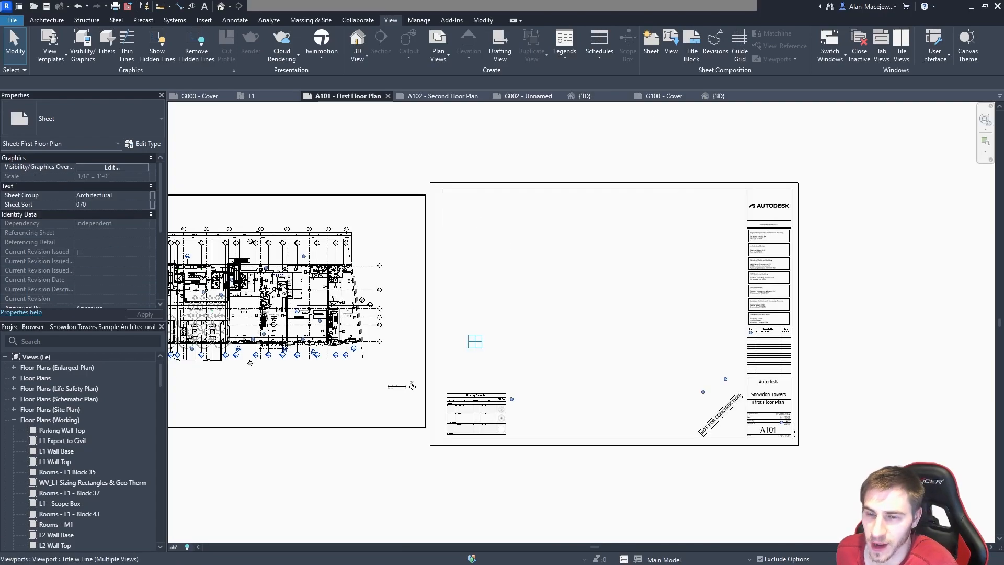
left_click(441, 96)
double_click(743, 317)
double_click(878, 234)
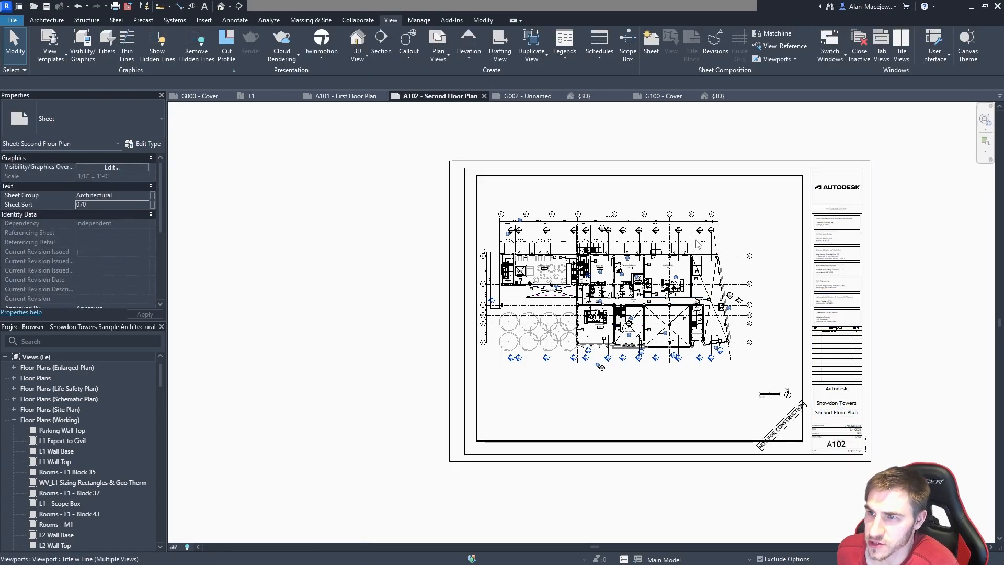
- Sketch a rectangular revision cloud about 0'-2" by 0'-2" around the grid 8 bubble for Seq. 3 - Revision 1
scroll(769, 178, "up", 4)
left_click(234, 20)
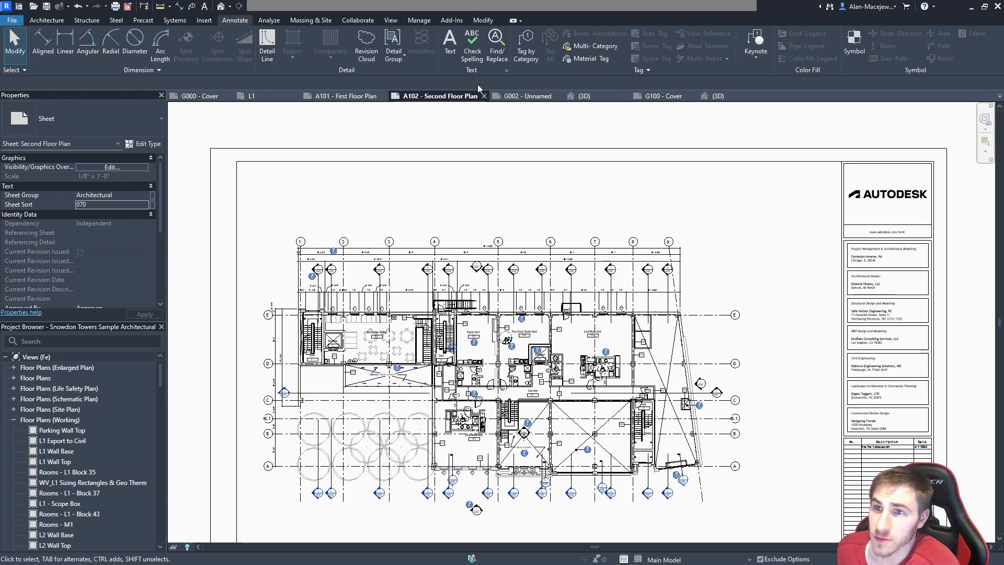
left_click(366, 44)
left_click(611, 238)
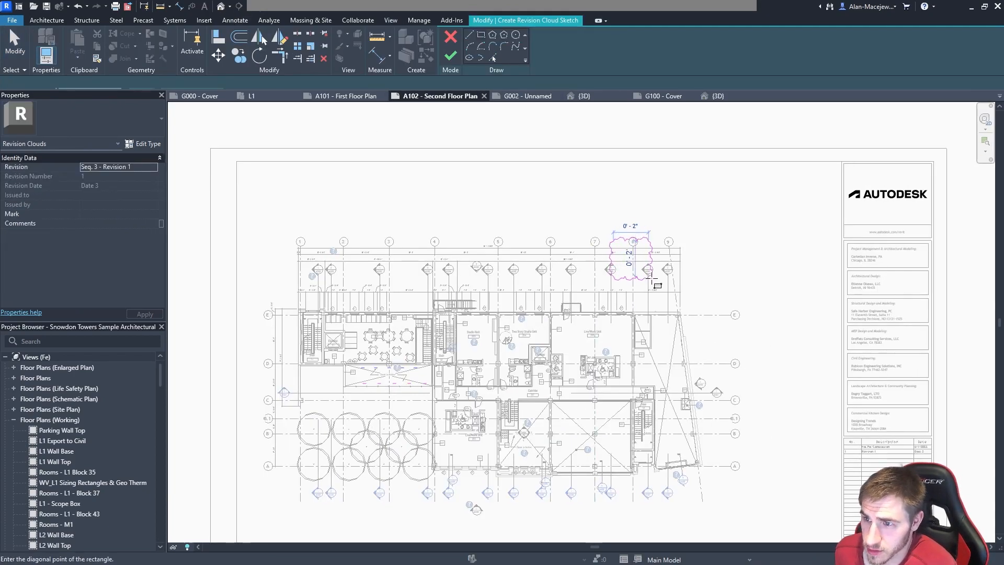
left_click(656, 283)
left_click(450, 56)
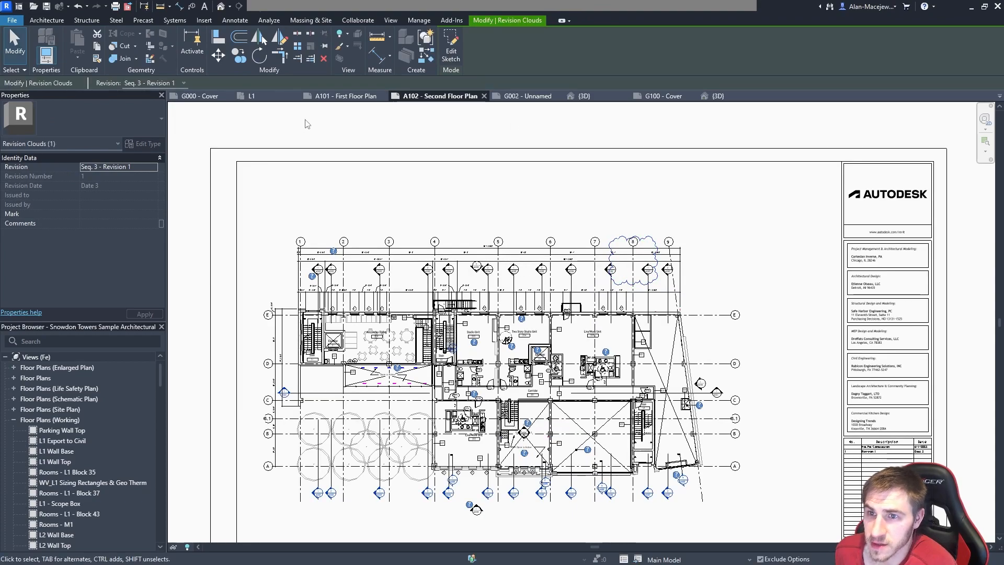
- Sketch a second rectangular revision cloud around the open-to-below area between grids 2 and 4, just below grid D
key("Return")
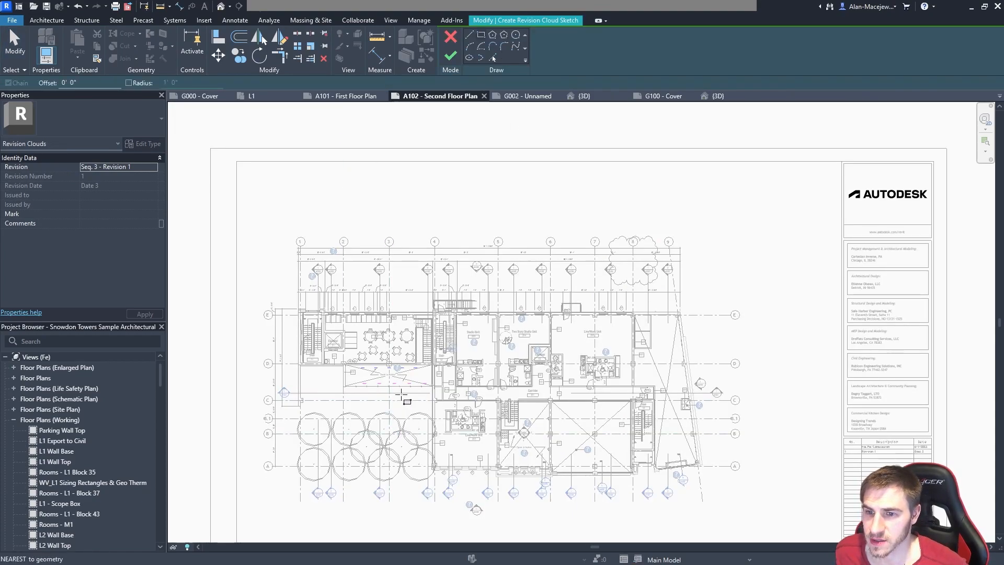
left_click(329, 393)
left_click(448, 361)
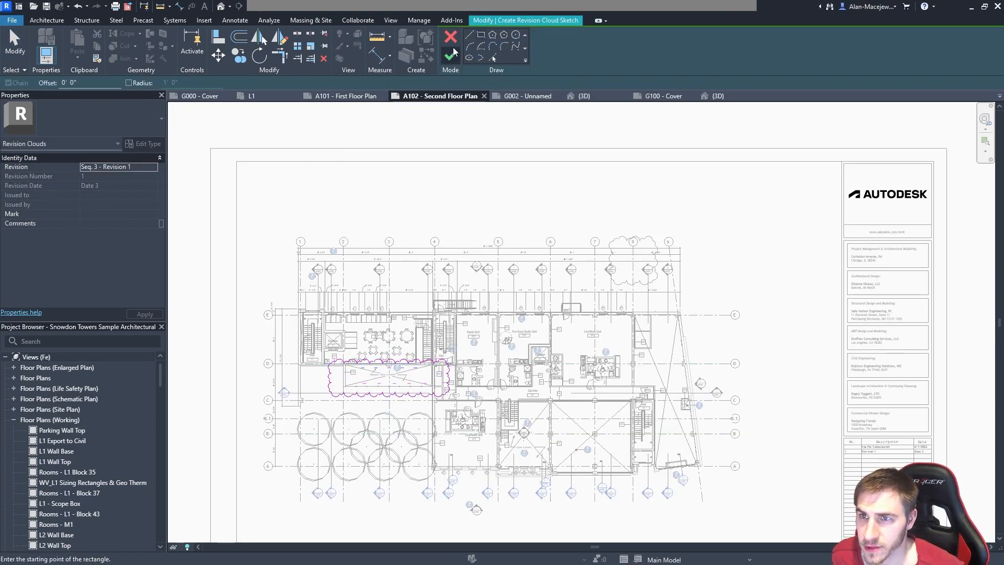
left_click(451, 56)
- Sketch a third rectangular revision cloud about 0'-1" wide over the Mezzanine Dining room
left_click(451, 49)
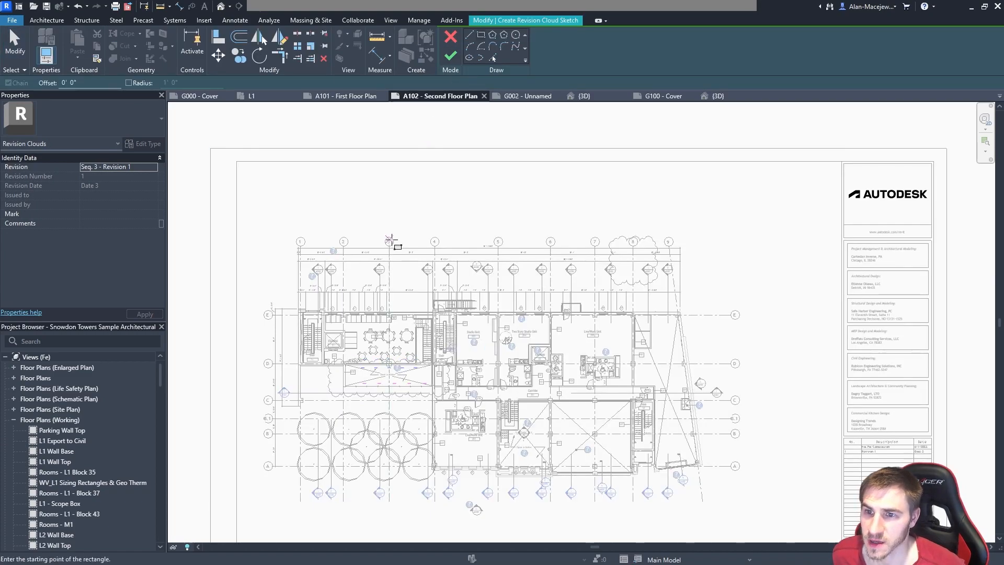
left_click(352, 302)
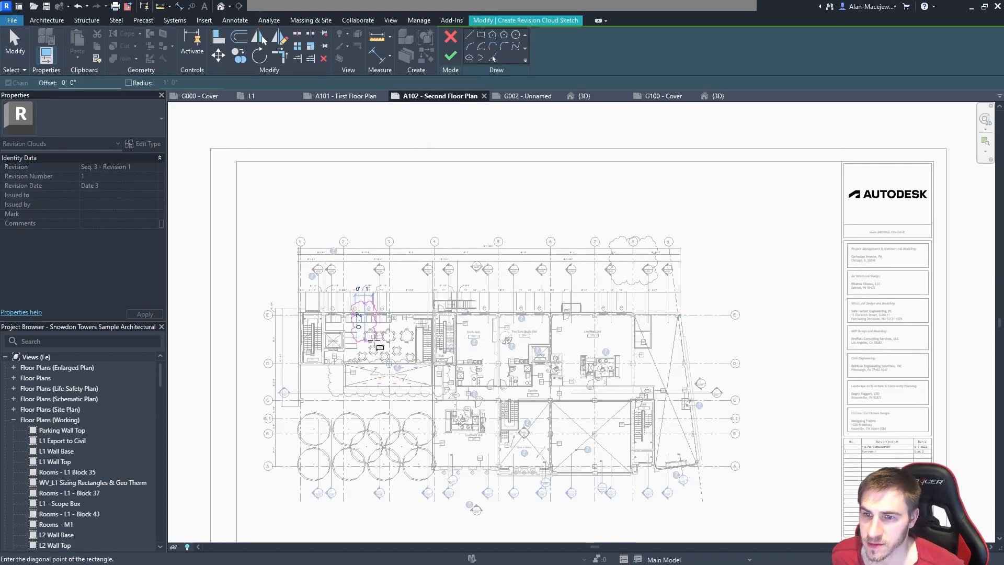
left_click(381, 345)
left_click(450, 56)
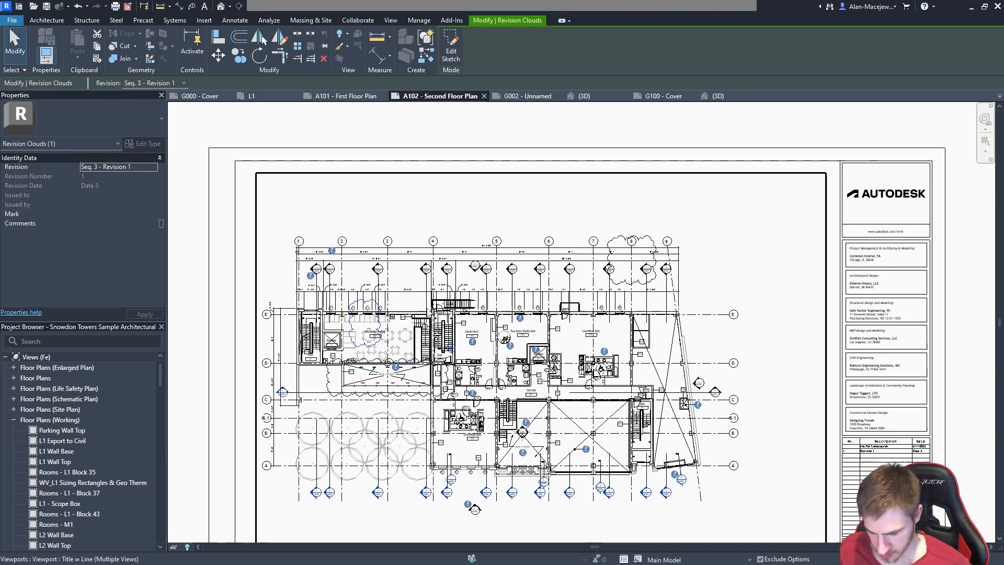
- Tag the three new revision clouds on the second floor plan sheet with revision cloud tags
key("t")
key("g")
scroll(379, 367, "up", 3)
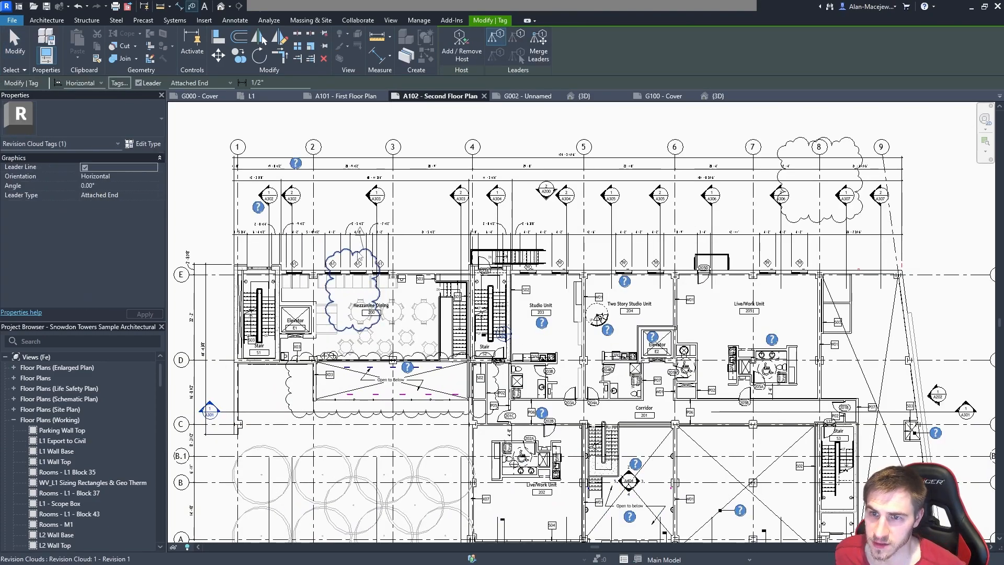
left_click(359, 248)
middle_click_drag(502, 513, 527, 345)
left_click(462, 250)
middle_click_drag(475, 285, 454, 335)
key("Escape")
key("Escape")
scroll(487, 290, "down", 1)
middle_click_drag(502, 251, 453, 326)
scroll(453, 319, "up", 1)
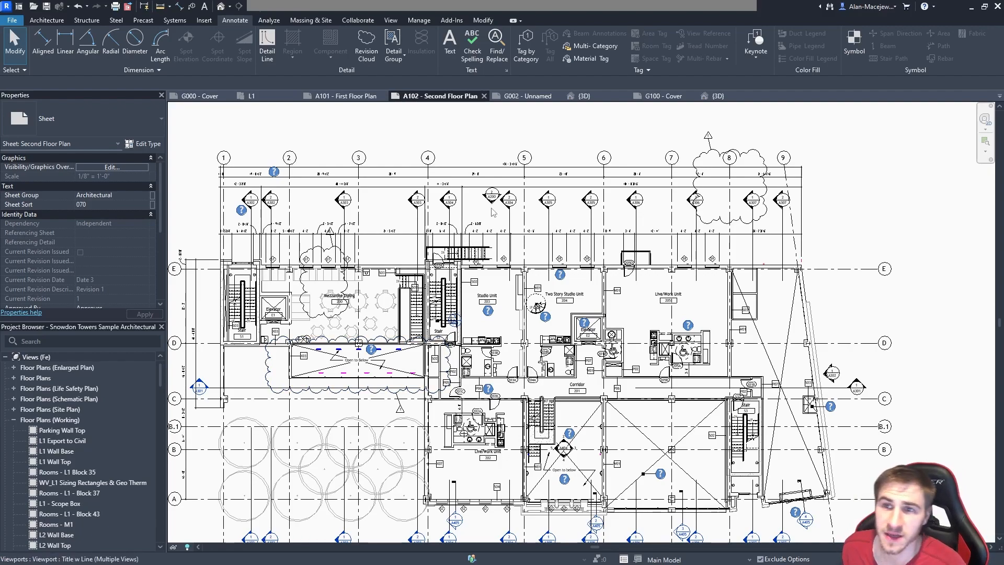
- Start a new schedule for the Revision Clouds category, finding it with the category name search "rev"
left_click(420, 138)
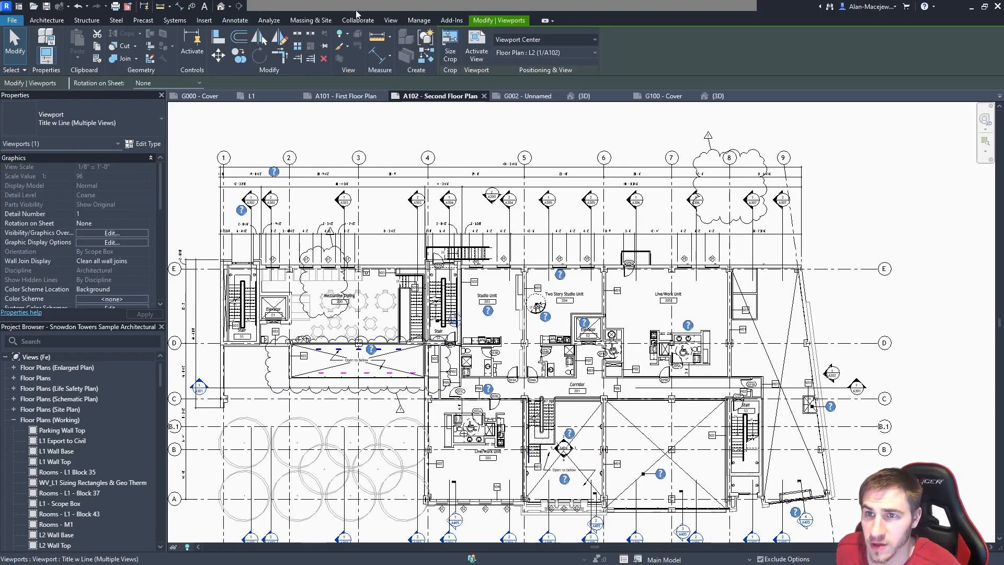
left_click(391, 22)
left_click(599, 52)
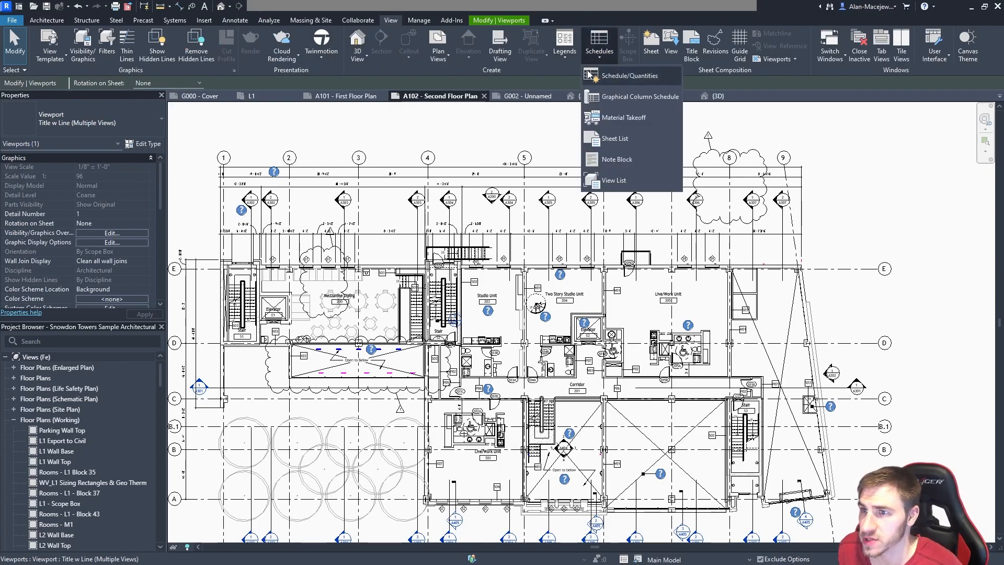
left_click(623, 80)
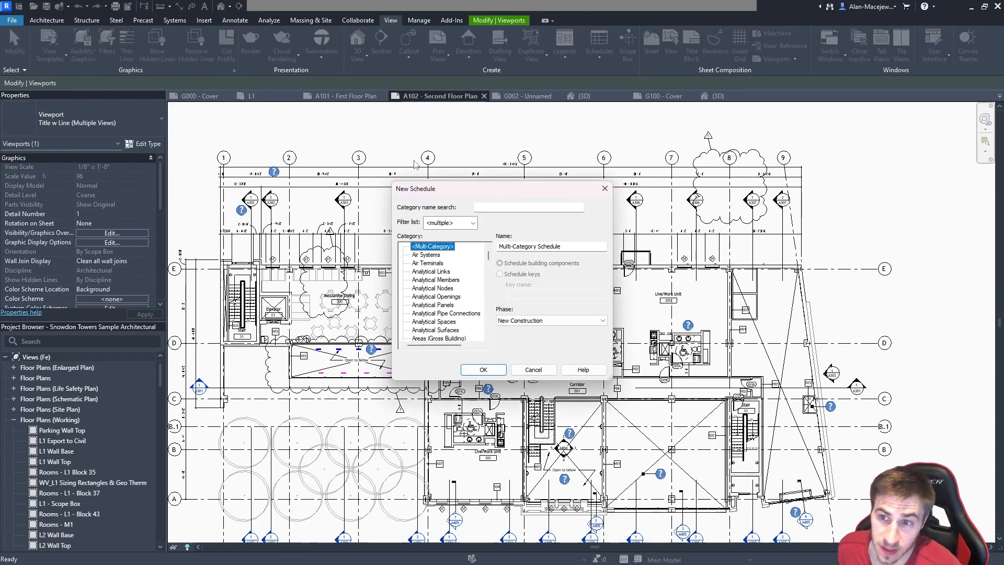
left_click(448, 282)
scroll(448, 285, "down", 7)
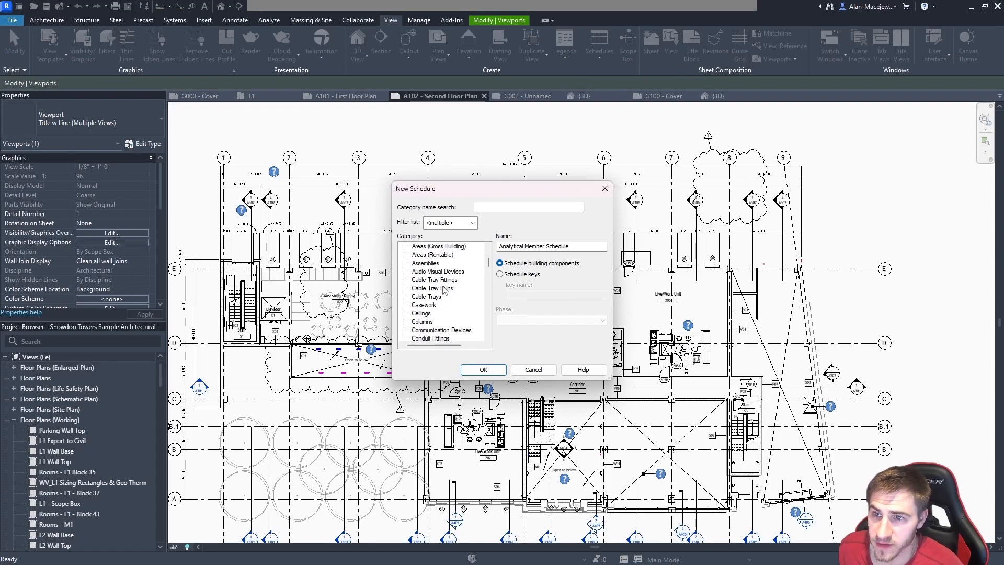
left_click(501, 205)
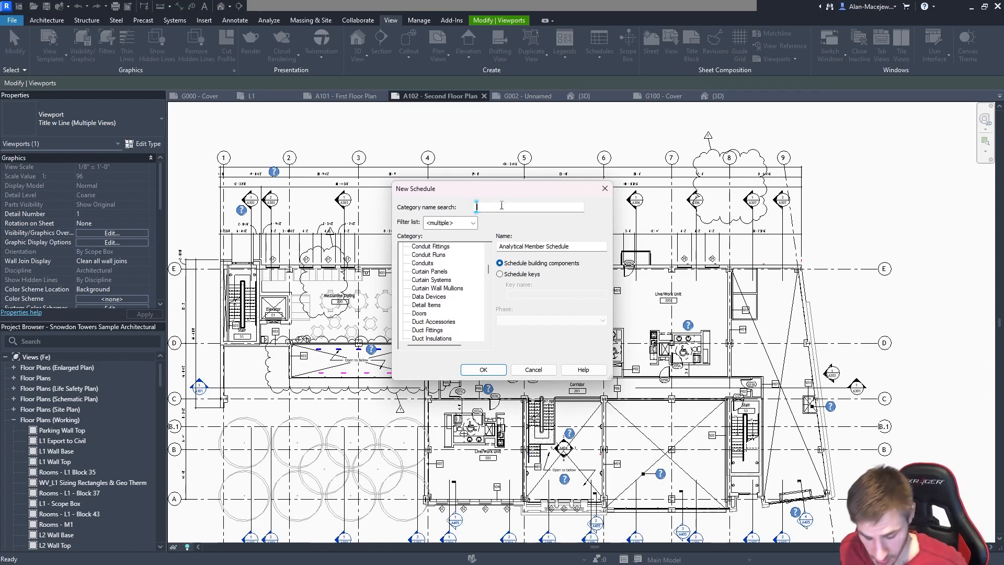
type("rev")
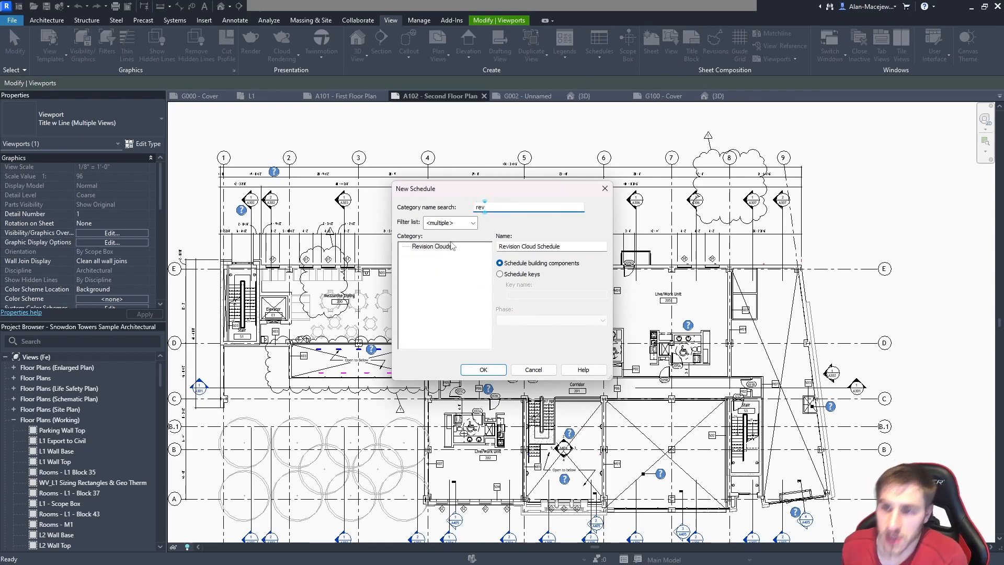
left_click(437, 248)
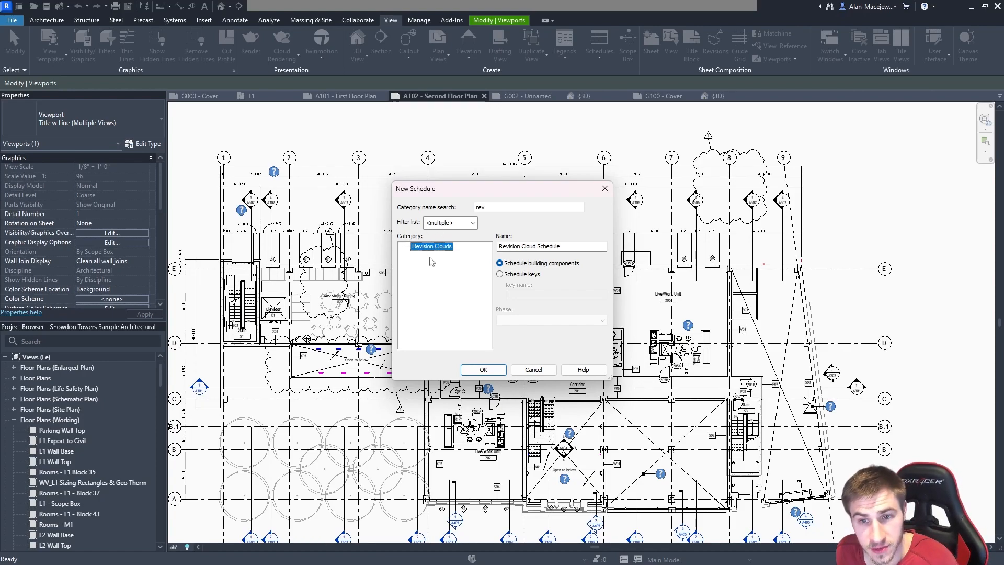
left_click(483, 370)
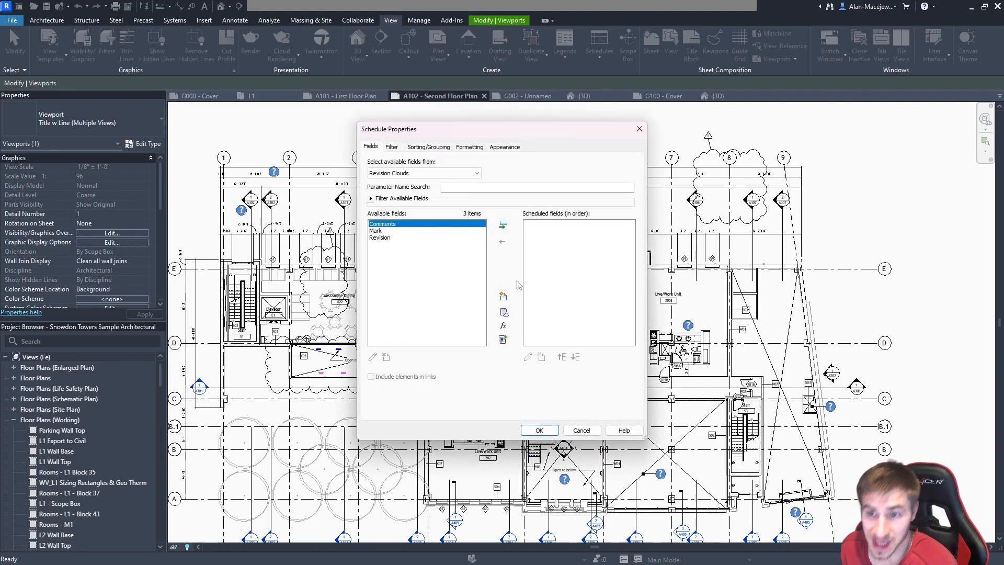
- Add the Mark, Revision and Comments fields to the revision cloud schedule in that order
left_click(421, 231)
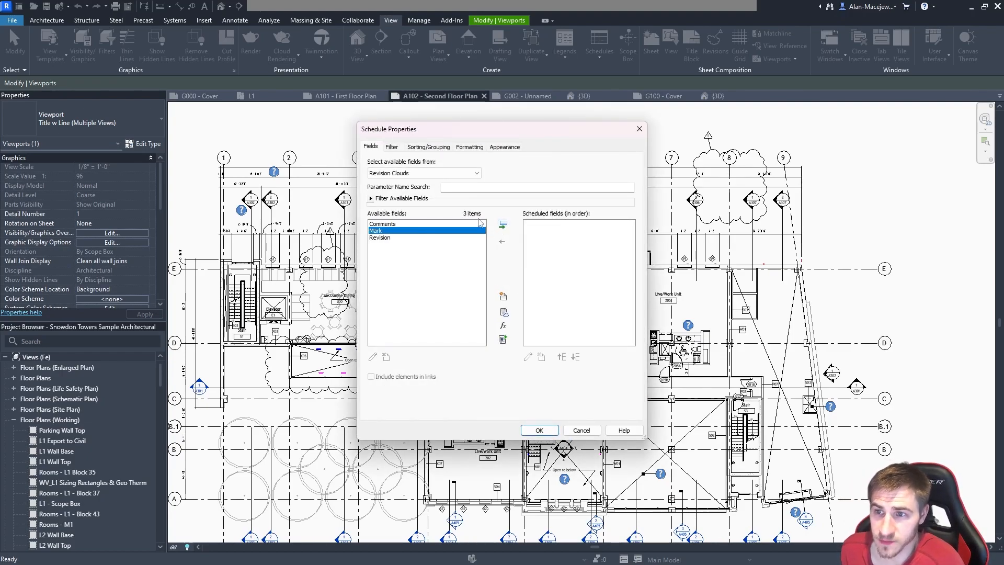
left_click(503, 226)
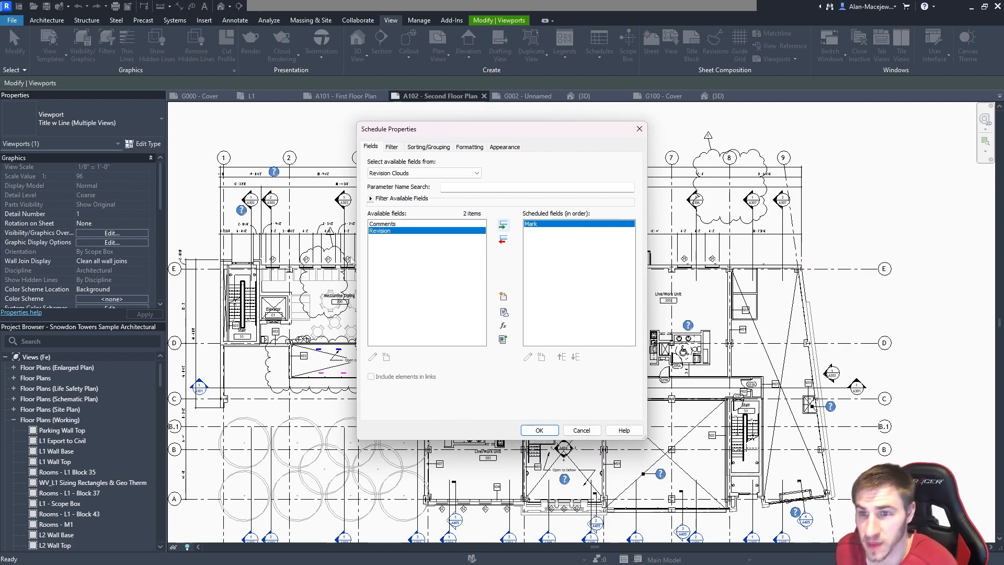
left_click(503, 225)
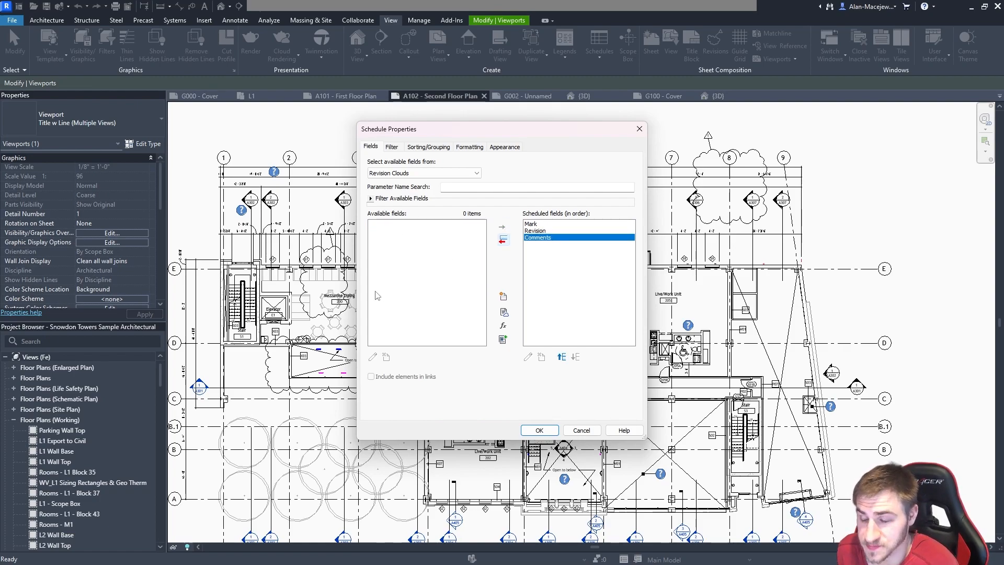
- Review the fields offered from Revision and Views, add Sheet Number from the Sheets fields, and create the schedule
left_click(401, 178)
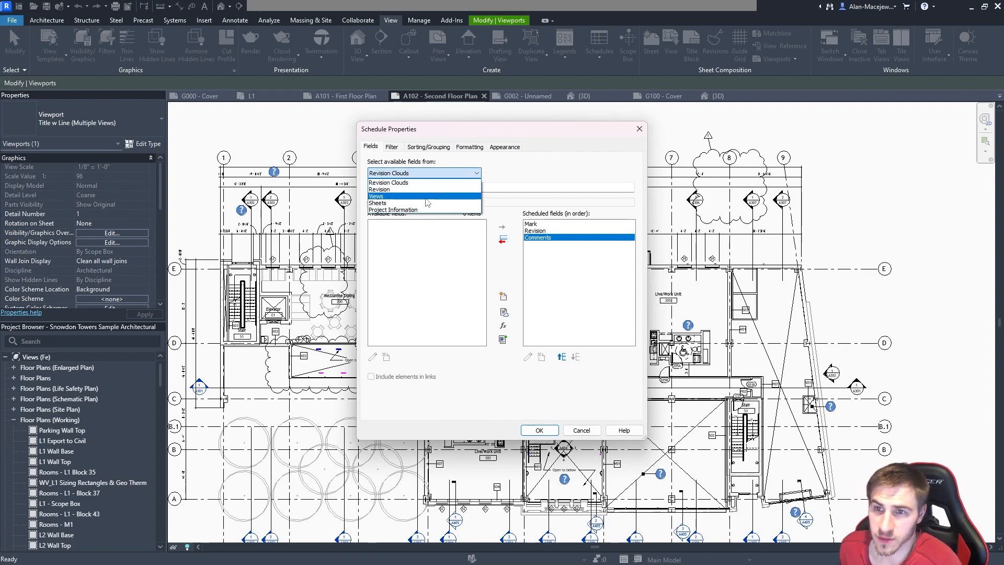
left_click(408, 189)
left_click(418, 173)
left_click(394, 198)
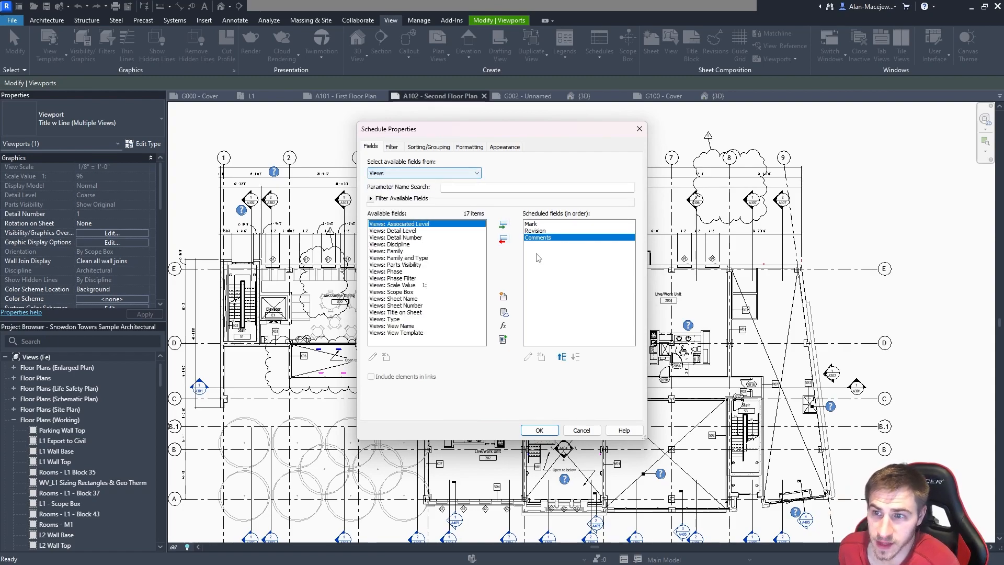
left_click(397, 173)
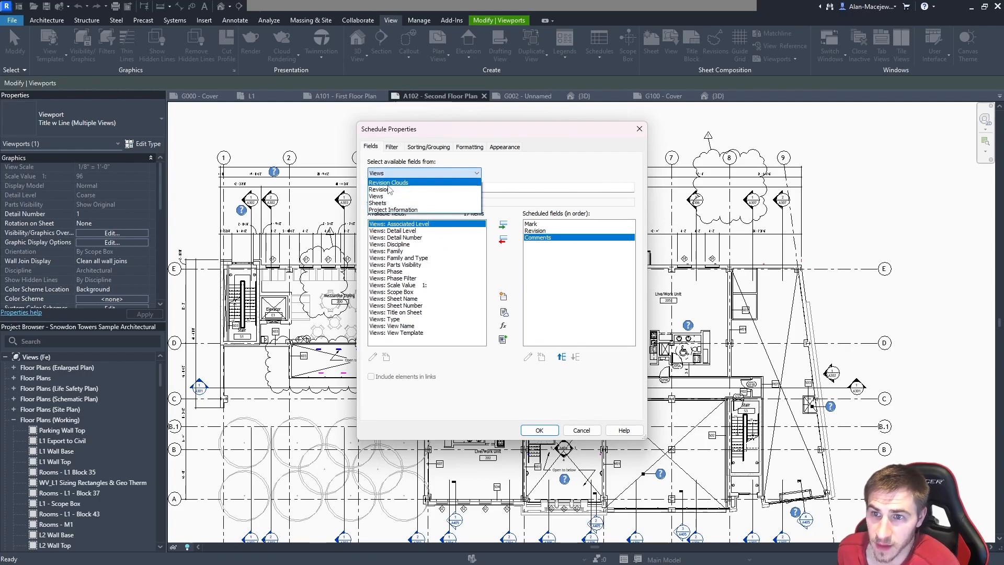
left_click(381, 203)
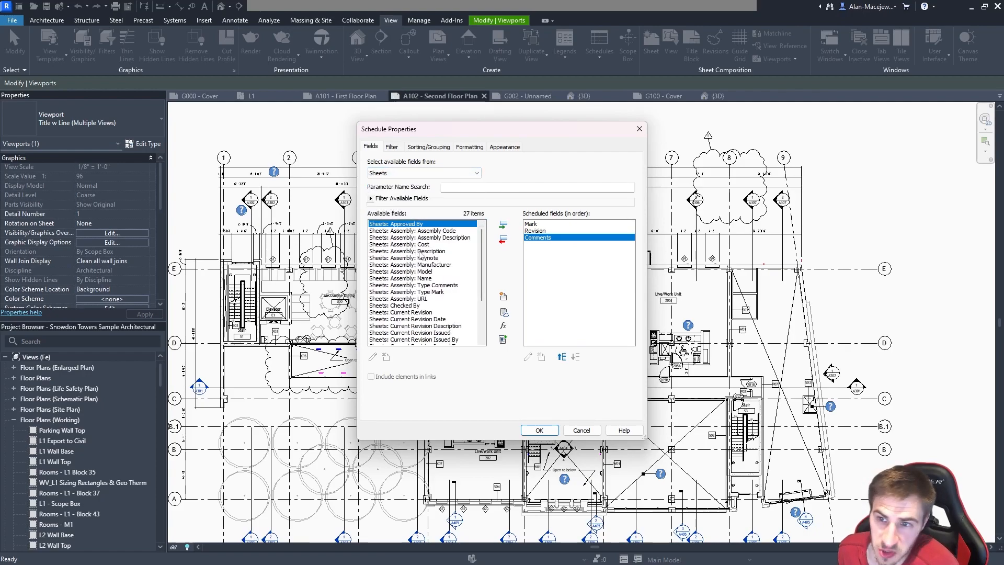
scroll(413, 251, "down", 5)
left_click(413, 333)
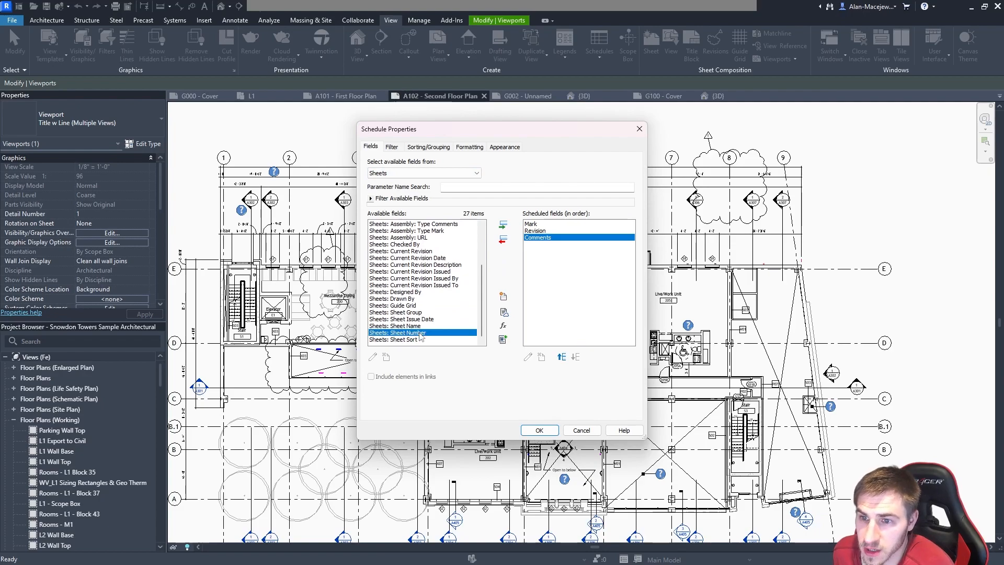
left_click(504, 227)
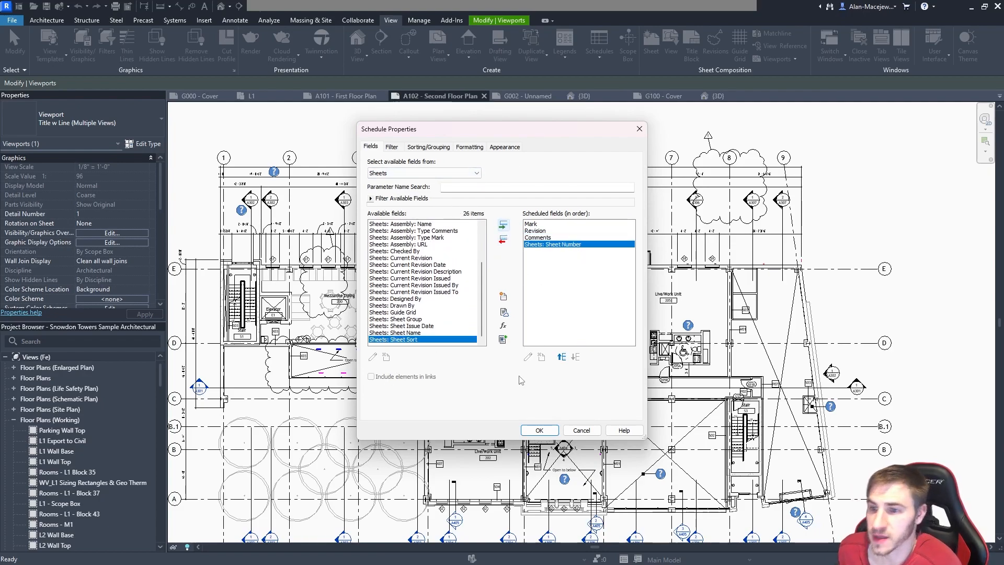
left_click(544, 431)
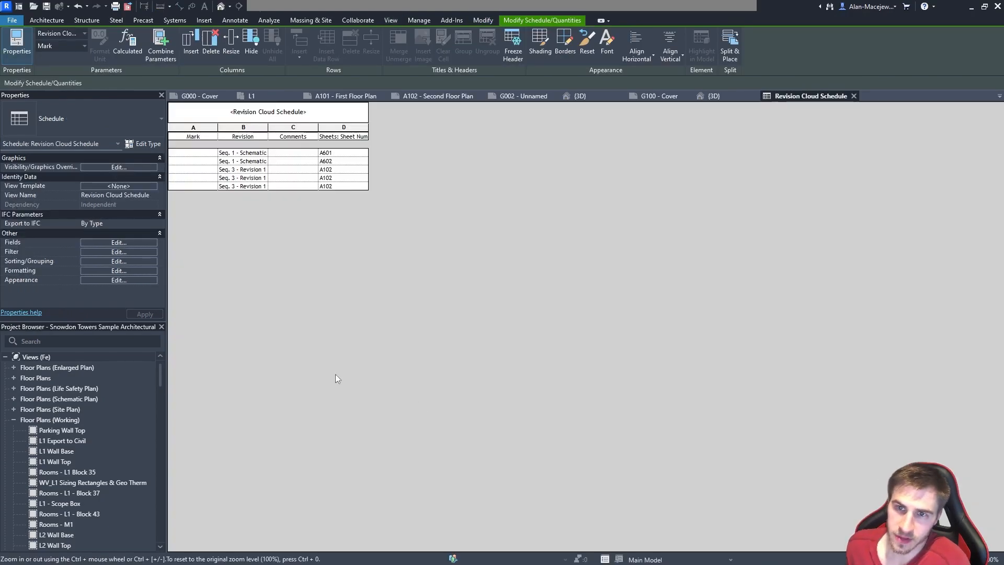
- Widen the columns of the Revision Cloud Schedule to fit its text, and return to the sheet A102 - Second Floor Plan
left_click_drag(217, 131, 444, 130)
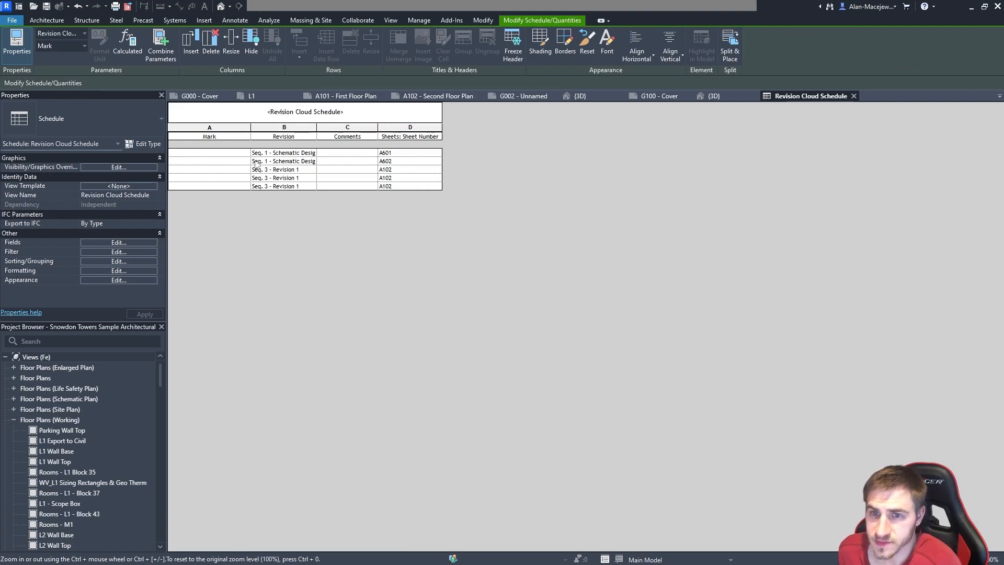
scroll(294, 217, "up", 3, "ctrl")
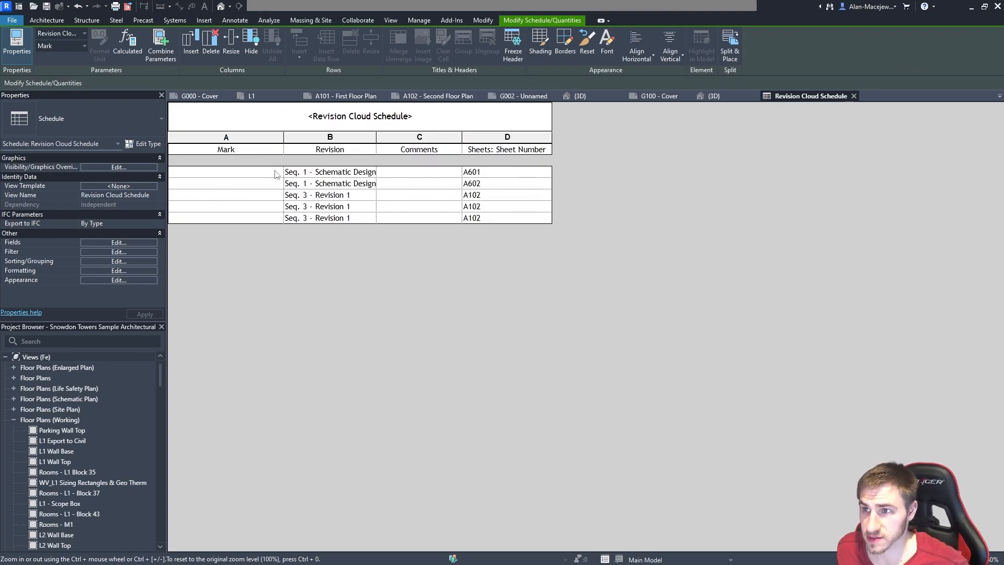
left_click(393, 20)
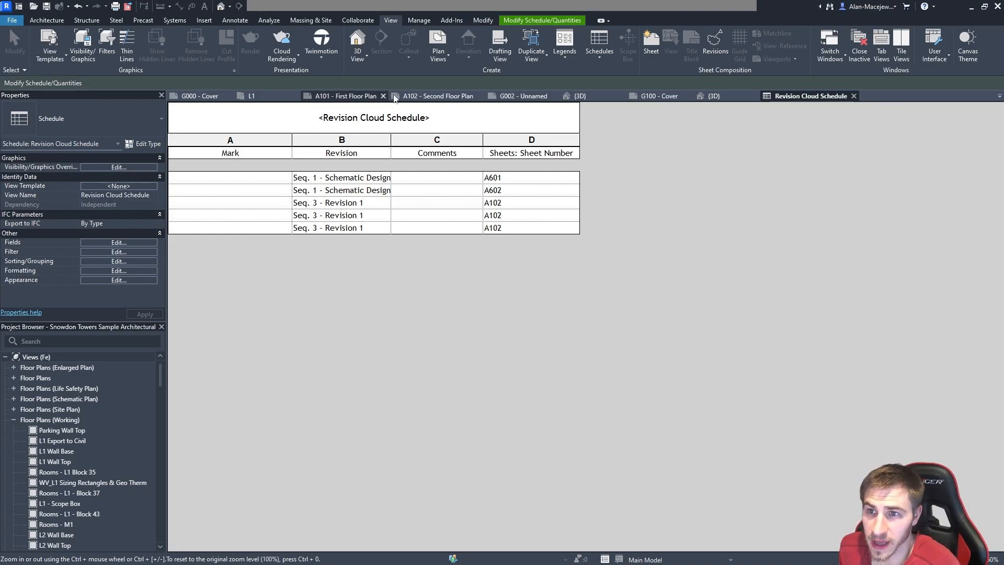
left_click(439, 96)
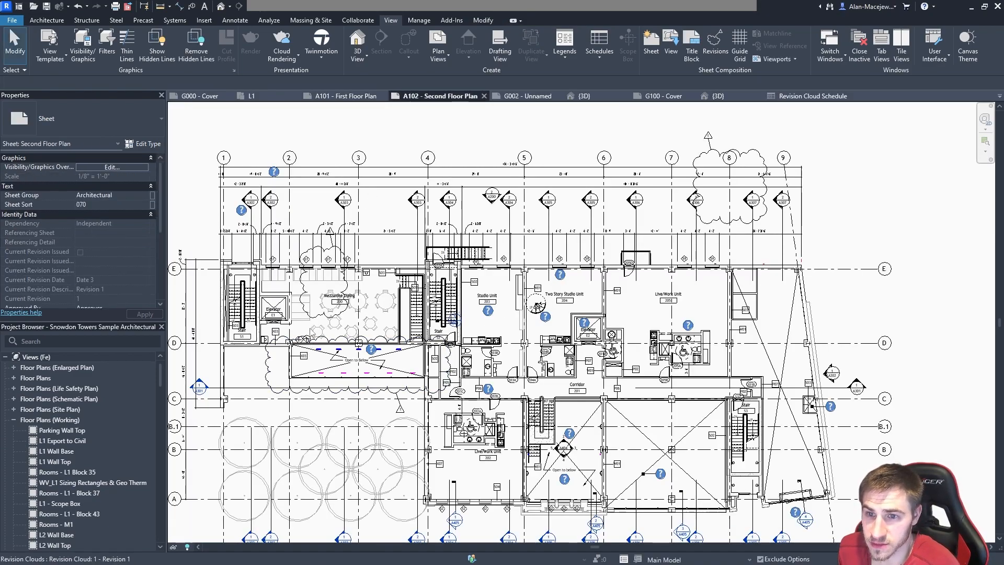
- Select the revision cloud over the Mezzanine Dining room and review its Revision, Mark and Comments properties
left_click(356, 286)
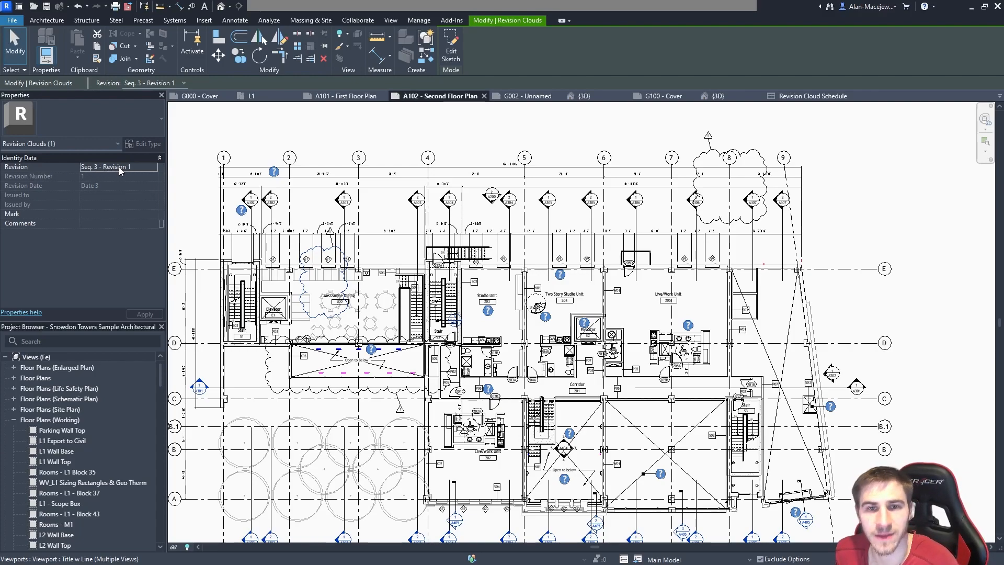
left_click(95, 167)
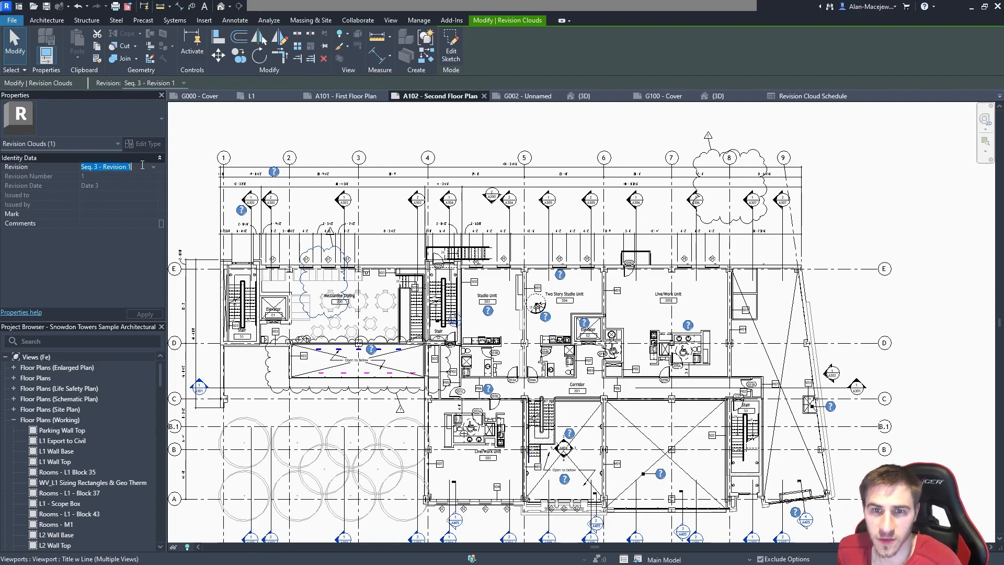
left_click(89, 213)
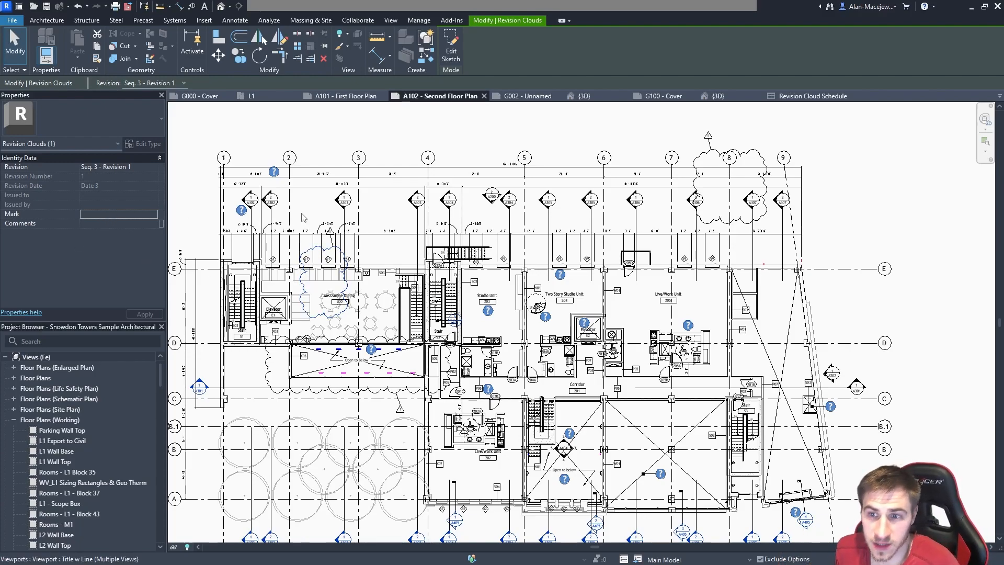
left_click(155, 222)
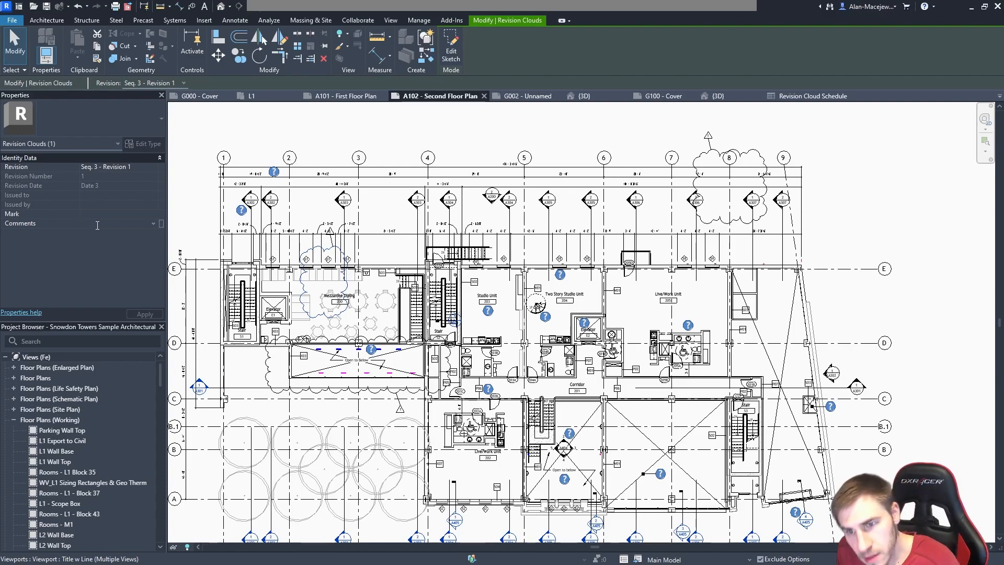
- Check the editable Comments cells of the rows in the Revision Cloud Schedule, and close the schedule view
left_click(812, 96)
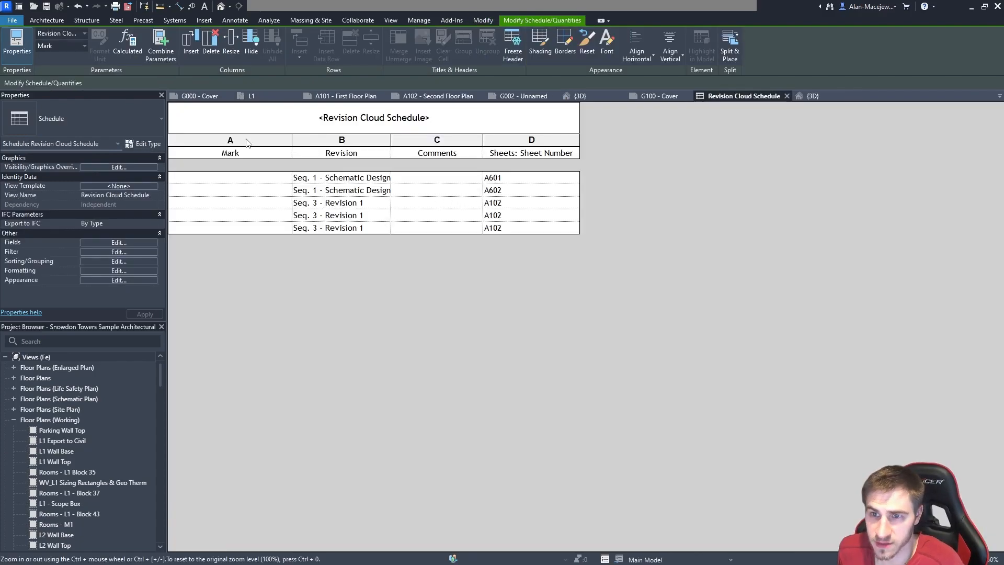
left_click(423, 182)
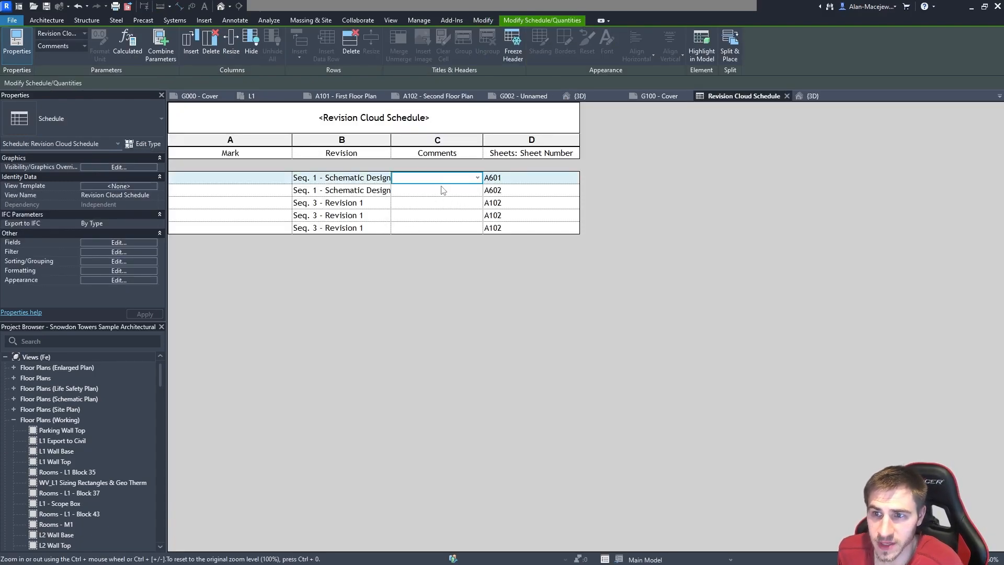
left_click(441, 190)
left_click(441, 203)
left_click(441, 216)
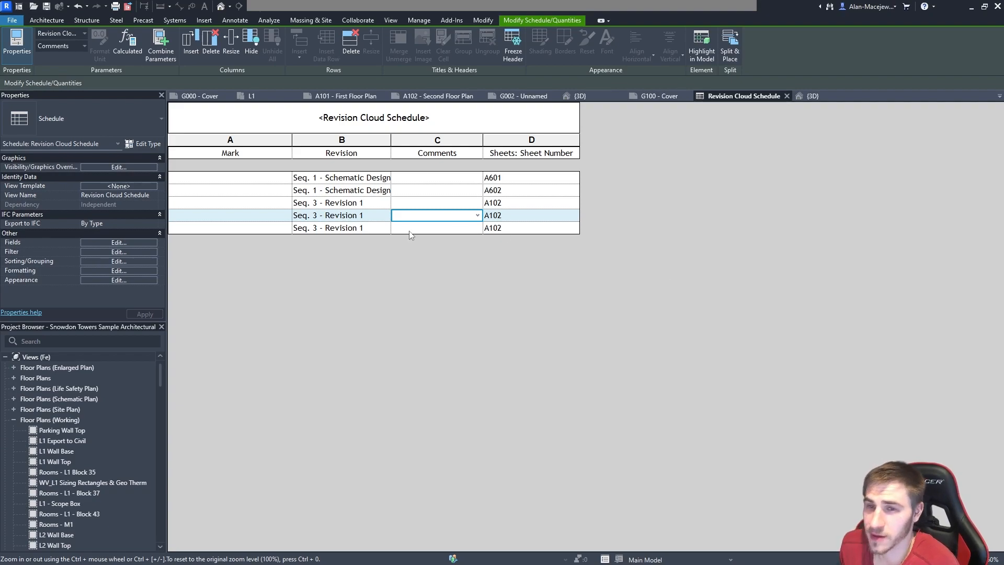
left_click(787, 96)
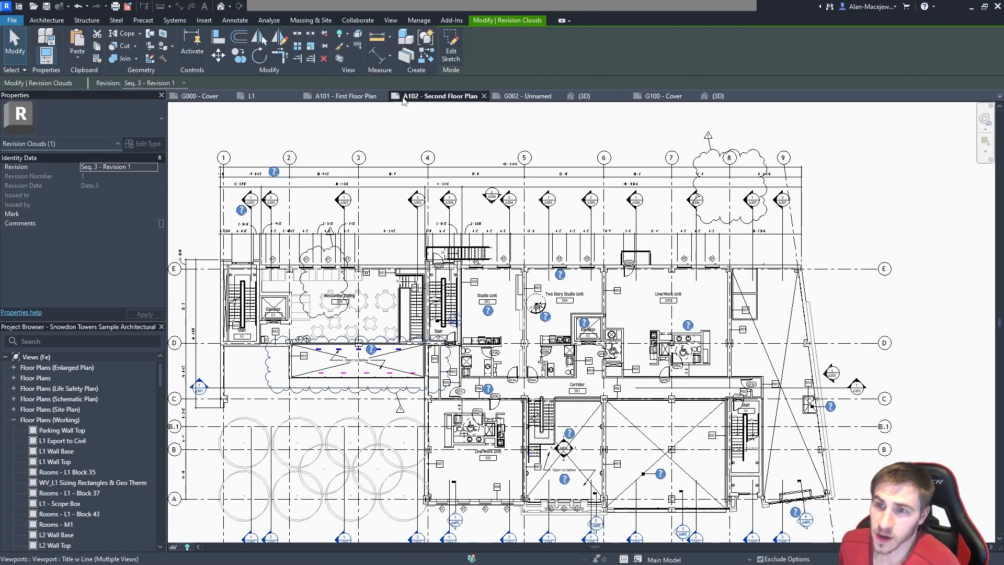
- View the site model in 3D, and switch to the architectural model's 3D view with the whole building in frame
left_click(714, 96)
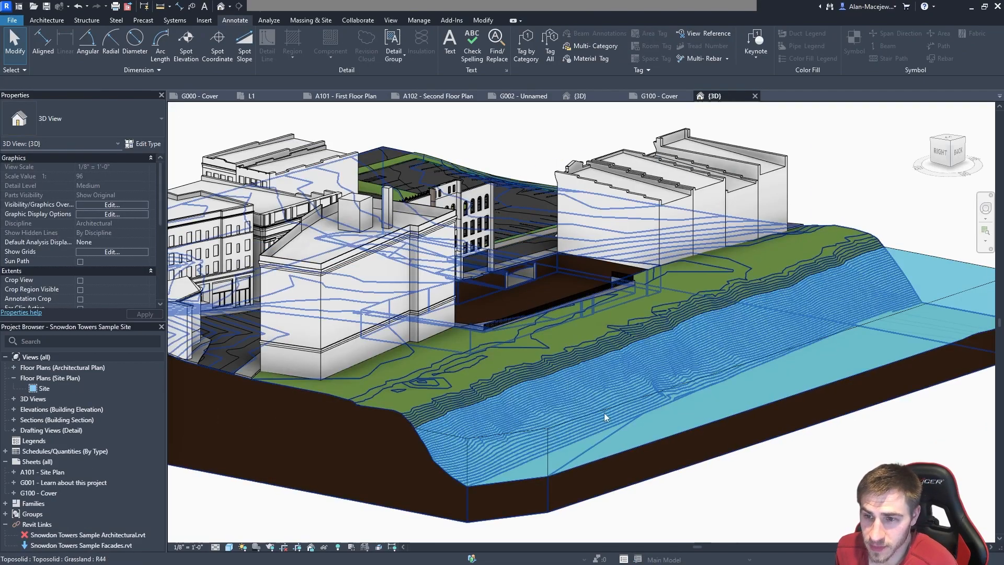
scroll(864, 449, "down", 1)
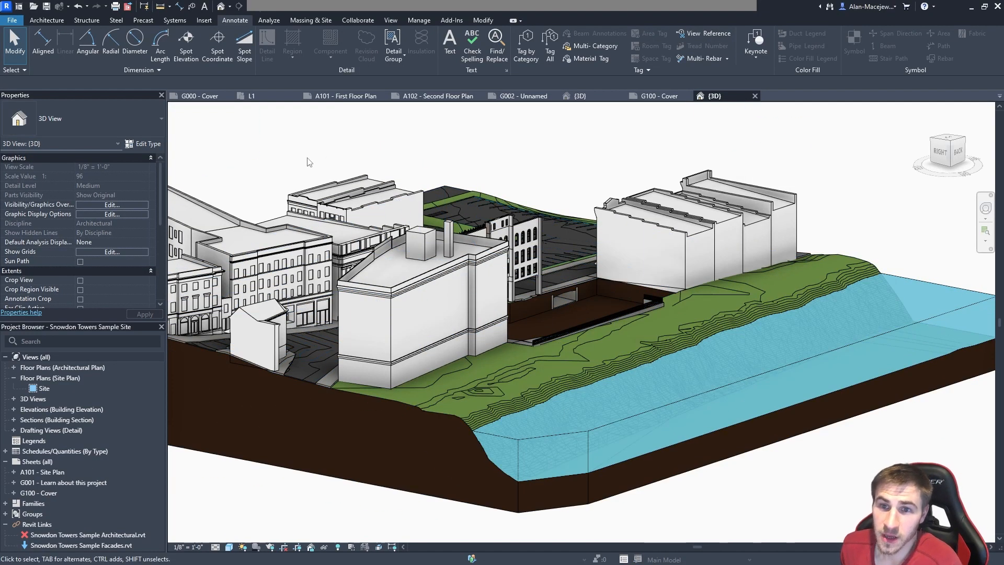
left_click(580, 96)
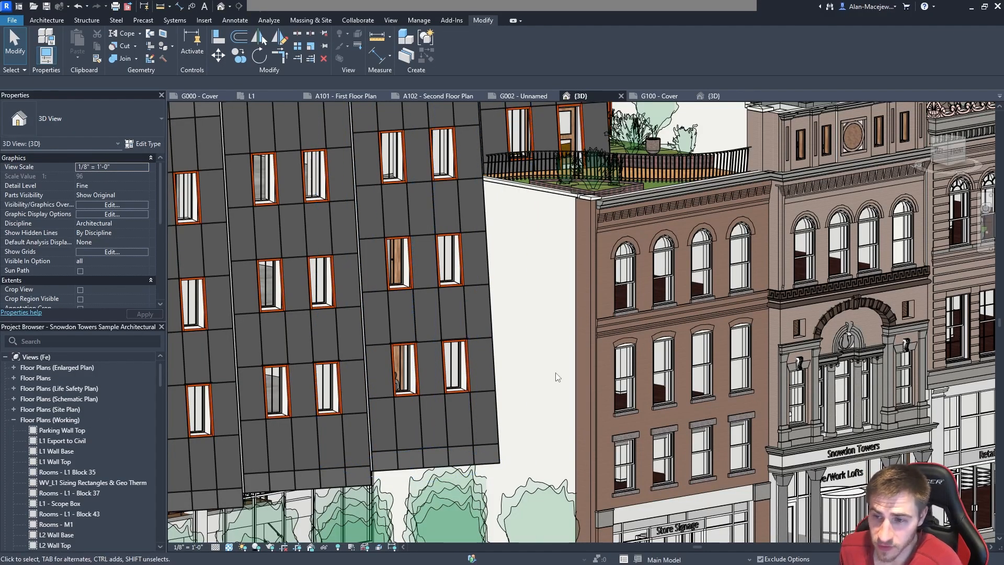
scroll(556, 374, "down", 4)
scroll(584, 379, "down", 2)
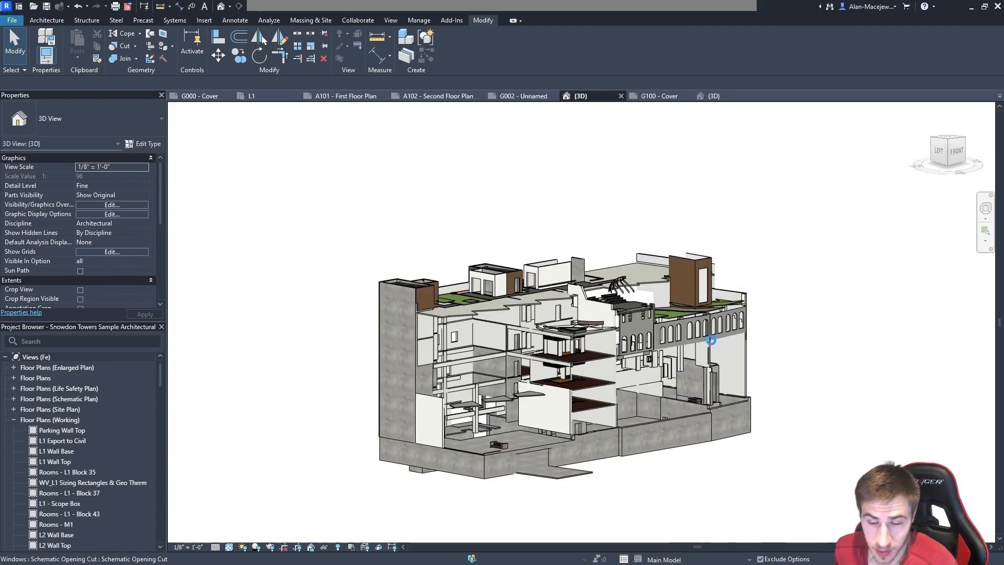
scroll(863, 374, "up", 2)
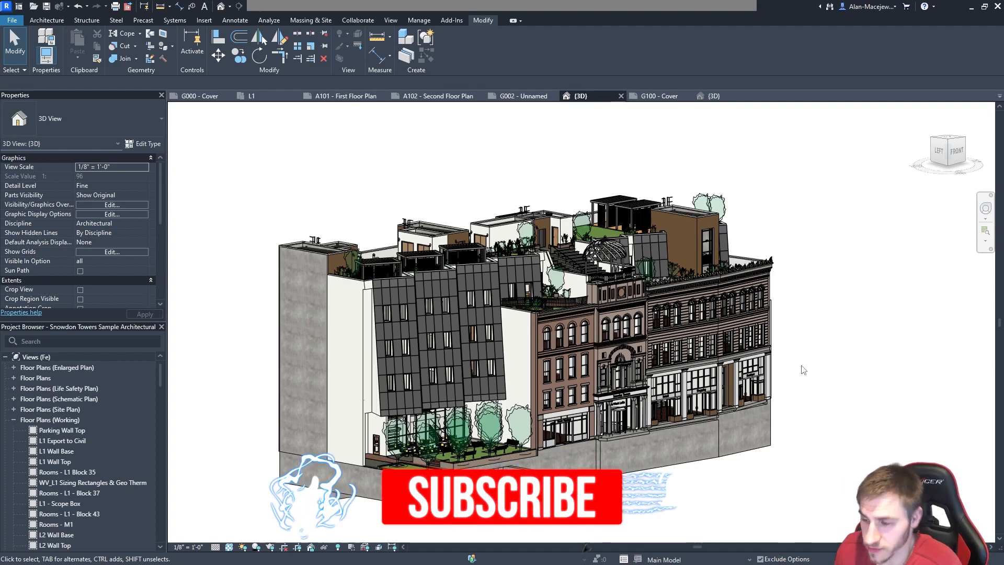
- Open the architectural 3D view in Twinmotion through Direct Link as a new project, collapsed by material
left_click(391, 21)
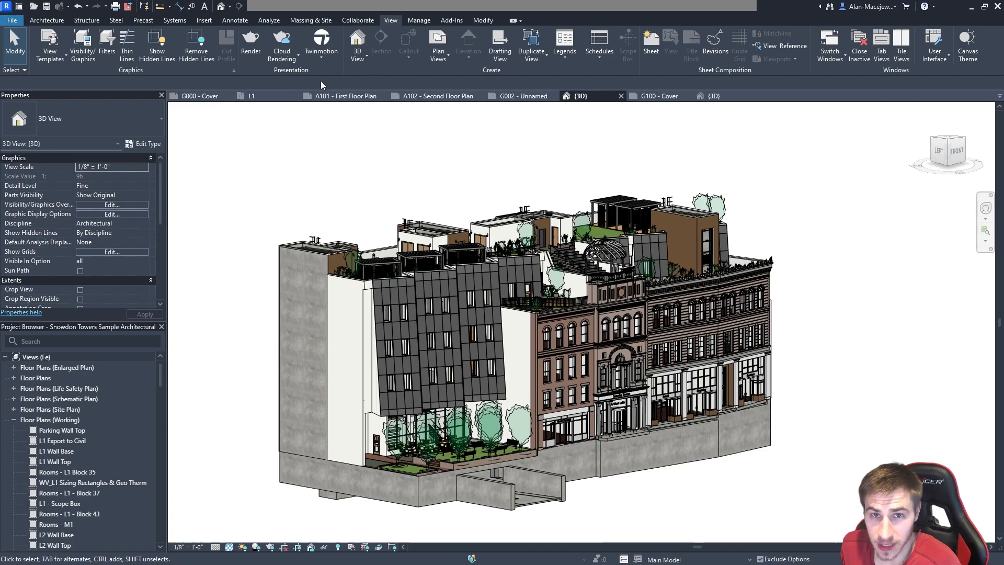
left_click(321, 55)
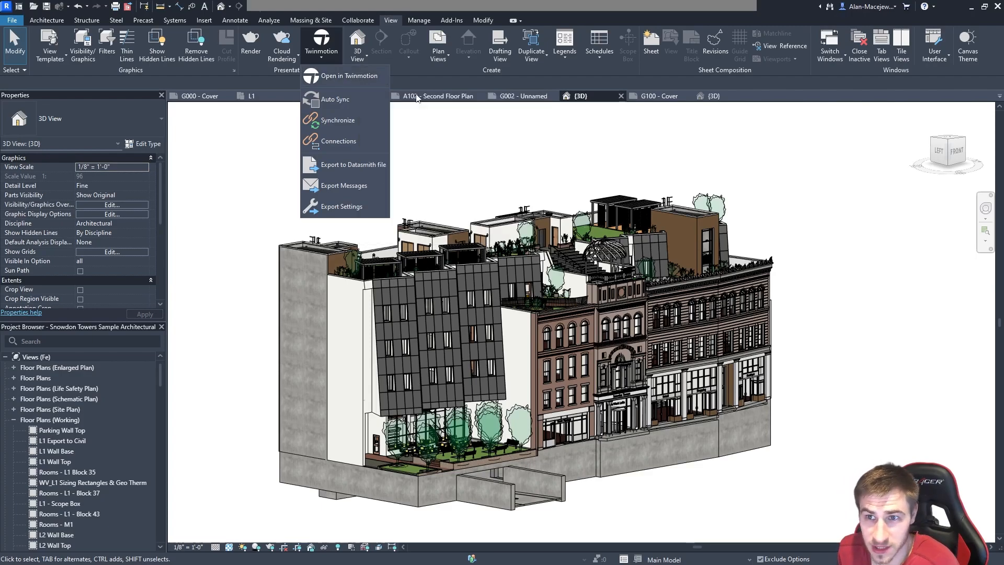
left_click(388, 76)
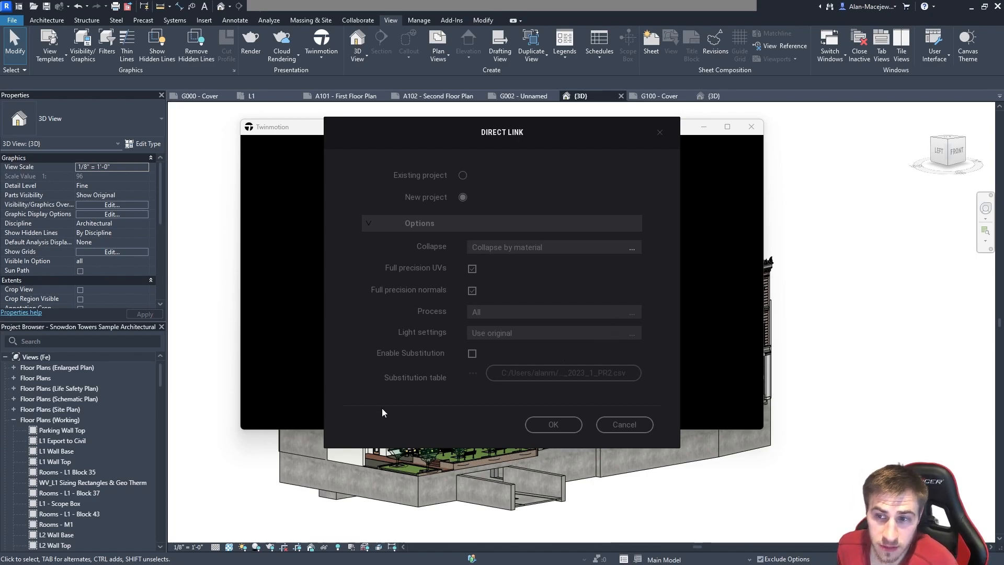
left_click(554, 425)
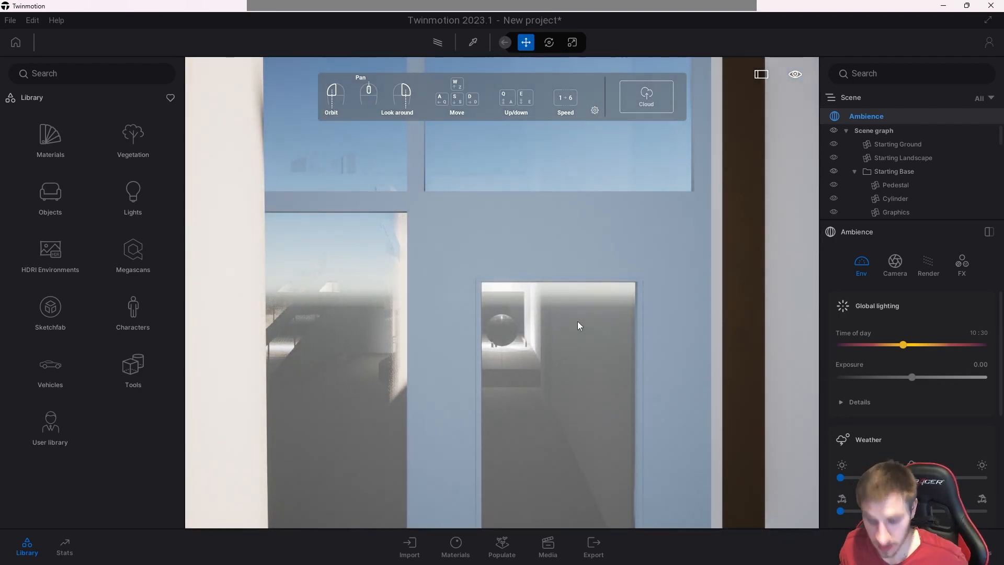
- Examine the imported building's street facades, green walls and roof terraces from outside in the Twinmotion scene
key("s")
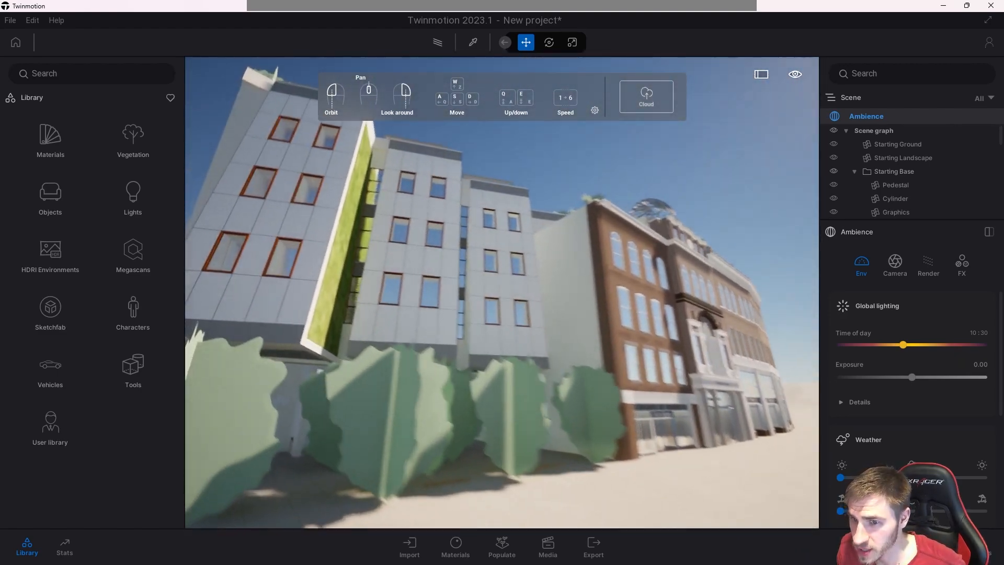
key("w")
key("e")
key("s")
key("q")
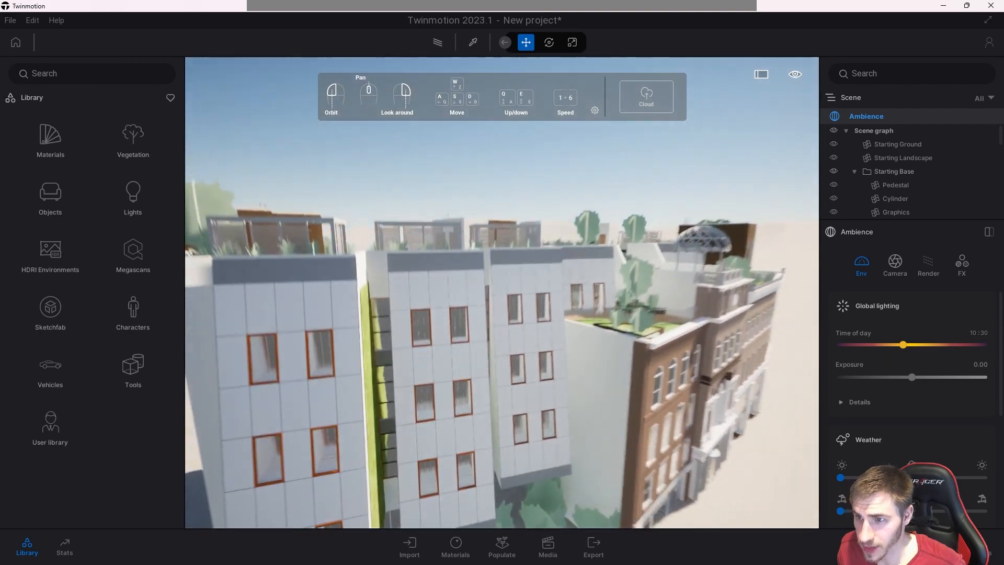
key("d")
right_click_drag(397, 235, 272, 235)
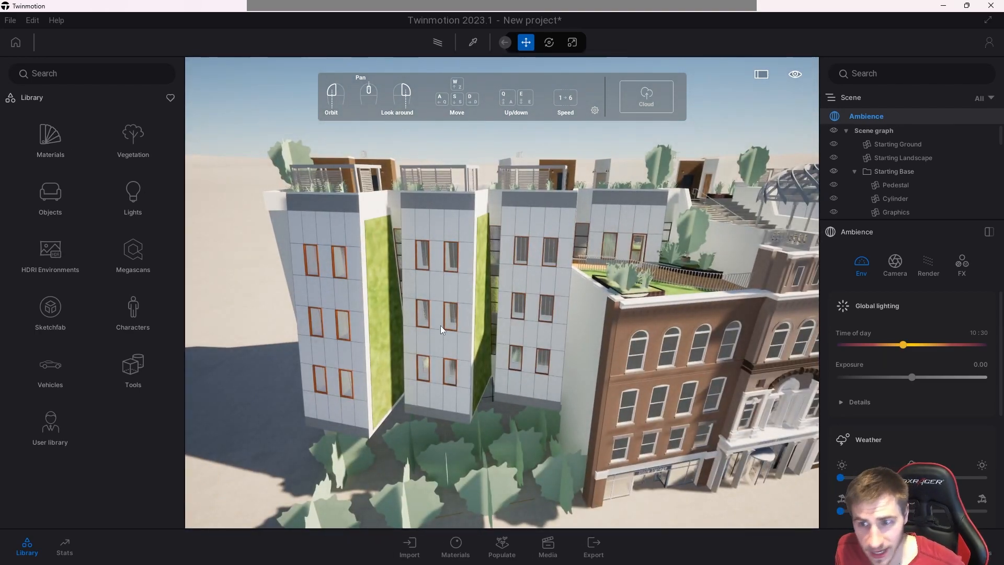
right_click_drag(275, 262, 332, 269)
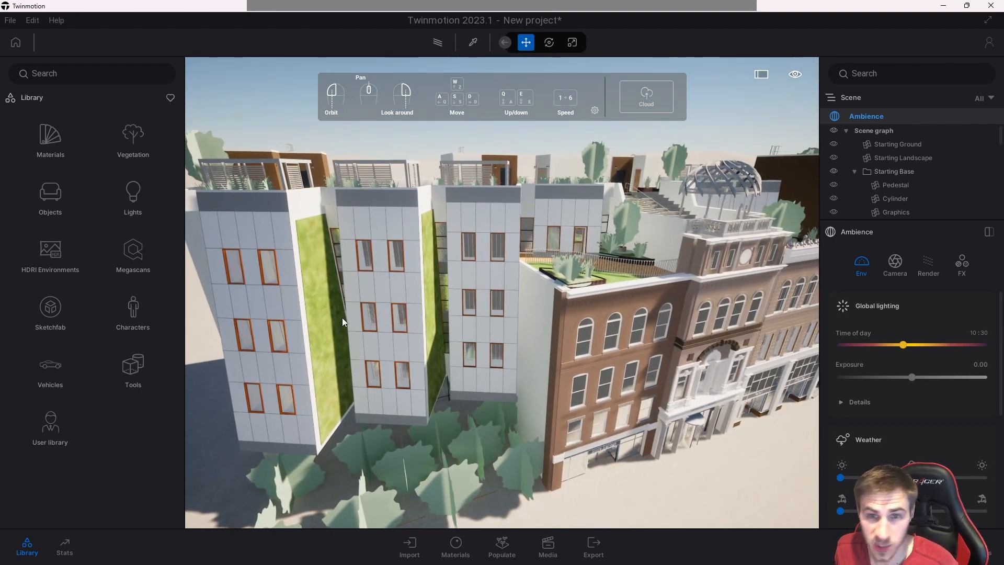